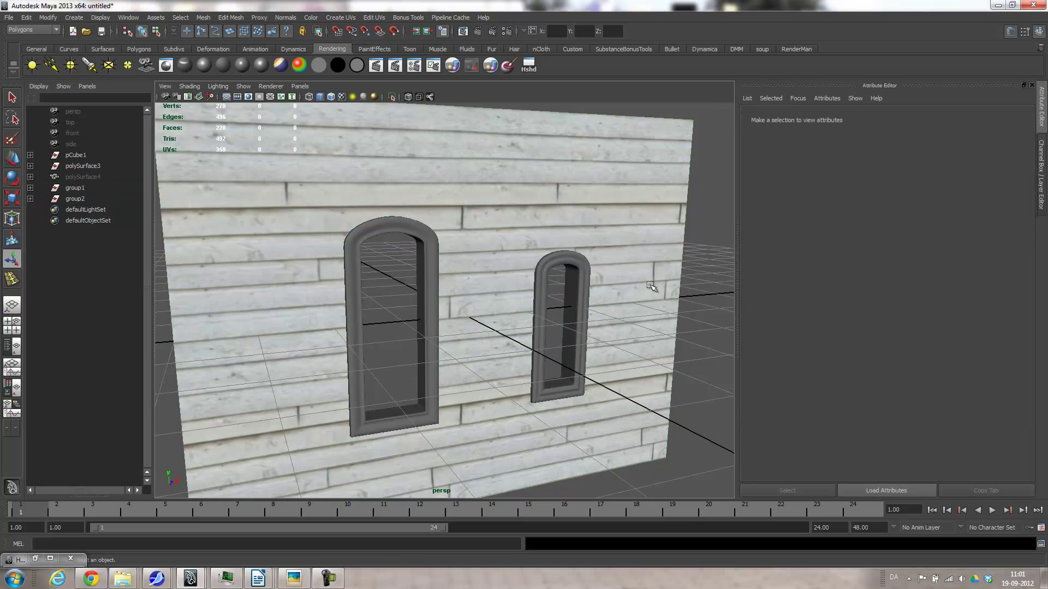
# Delete group2 from the scene, keeping group1 with the wall and its window frames
pyautogui.keyDown('alt'); pyautogui.moveTo(647, 266); pyautogui.dragTo(444, 276, button='right'); pyautogui.keyUp('alt')
pyautogui.click(433, 235)
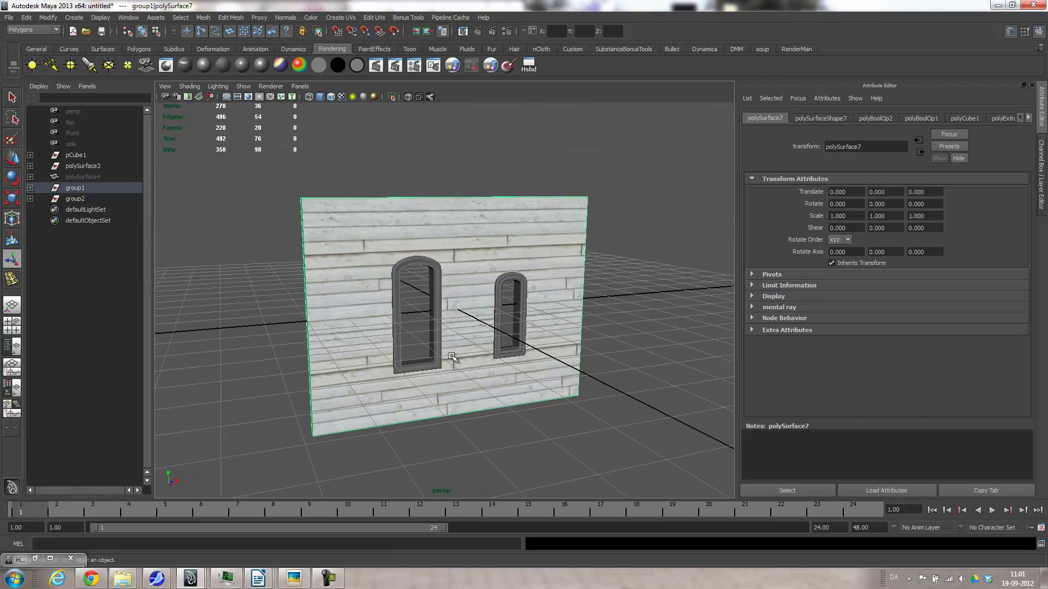
pyautogui.keyDown('alt'); pyautogui.moveTo(445, 370); pyautogui.dragTo(454, 350); pyautogui.keyUp('alt')
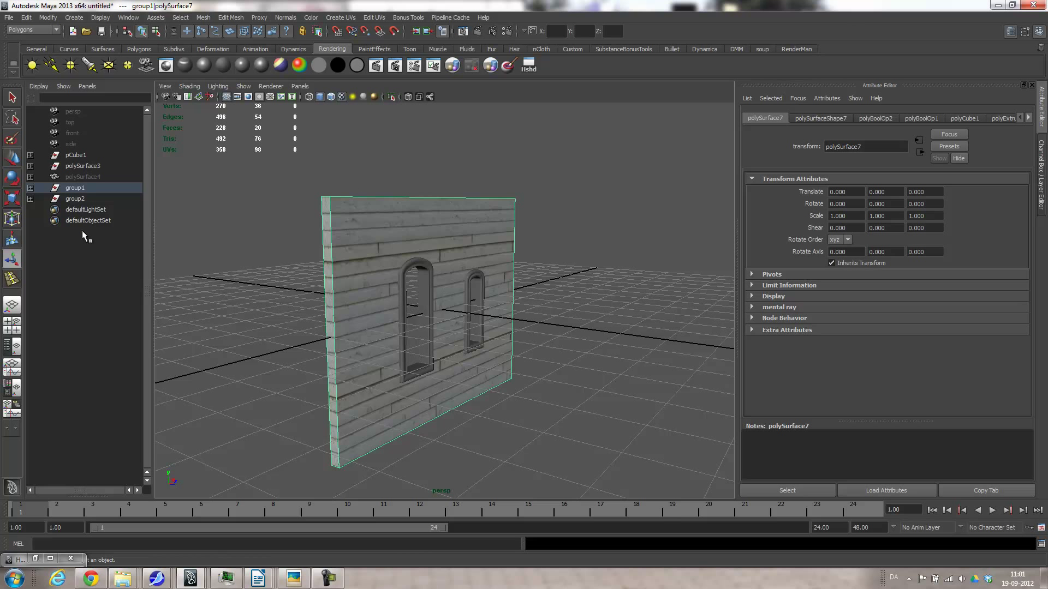
pyautogui.click(406, 269)
pyautogui.click(475, 274)
pyautogui.click(555, 321)
pyautogui.click(410, 229)
pyautogui.click(92, 187)
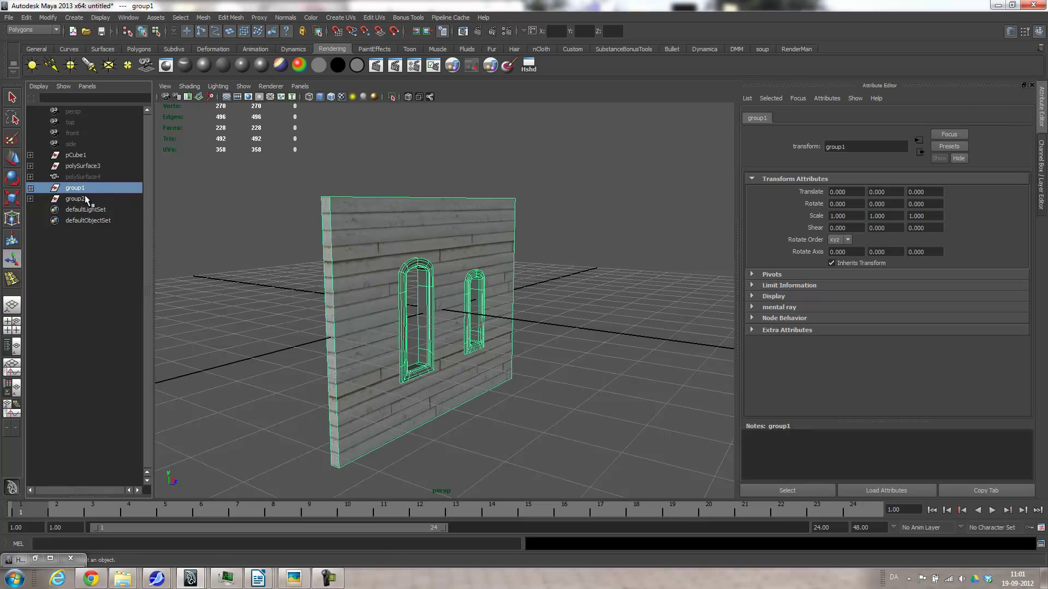
pyautogui.click(84, 196)
pyautogui.press('Delete')
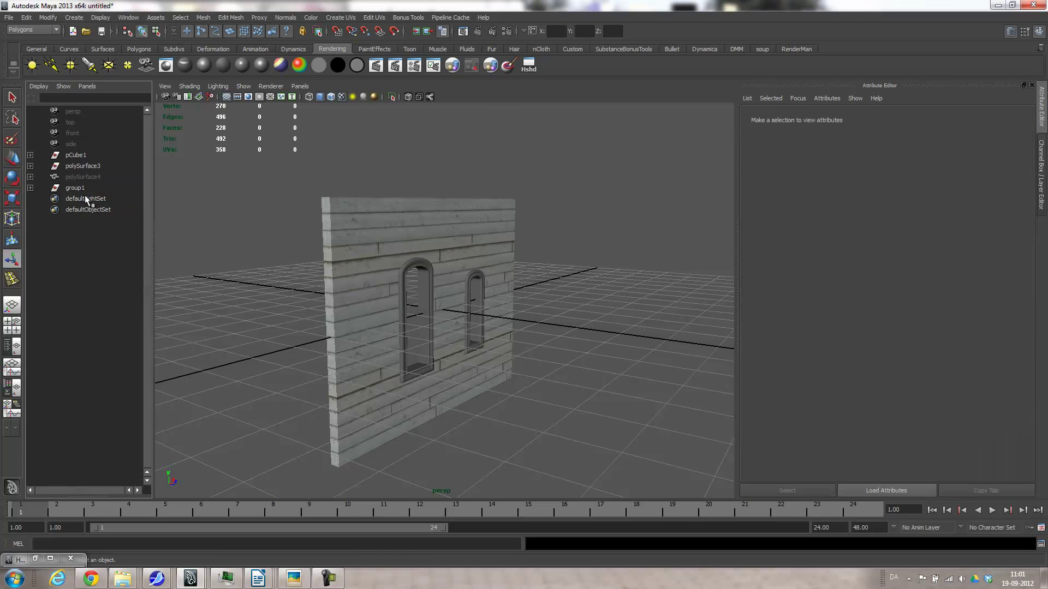
# Duplicate group1, which holds the plank wall and its two window frames
pyautogui.click(81, 188)
pyautogui.keyDown('alt'); pyautogui.moveTo(485, 233); pyautogui.dragTo(473, 253); pyautogui.keyUp('alt')
pyautogui.click(25, 17)
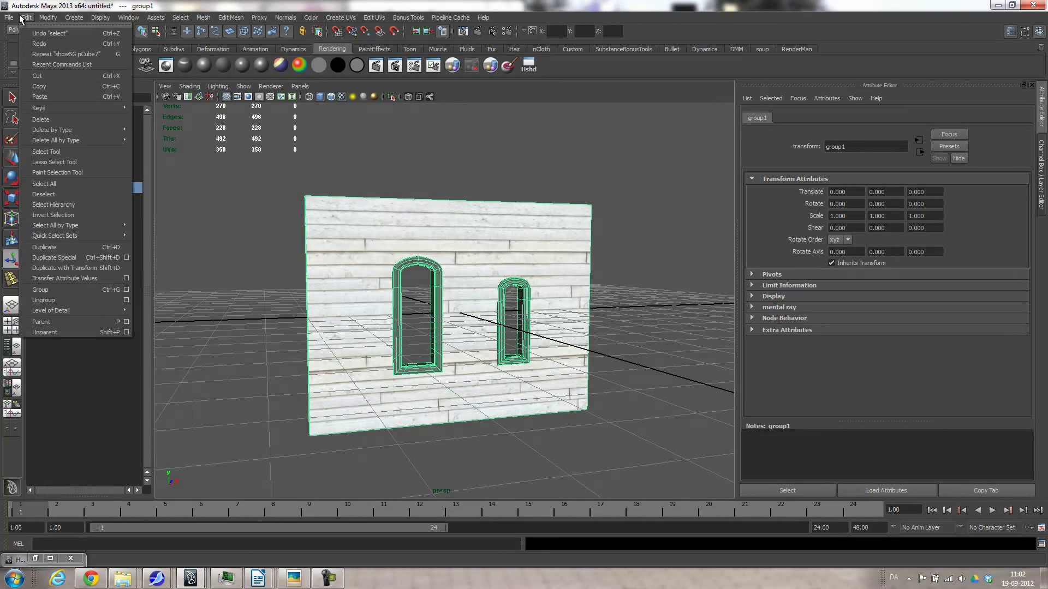
pyautogui.click(59, 248)
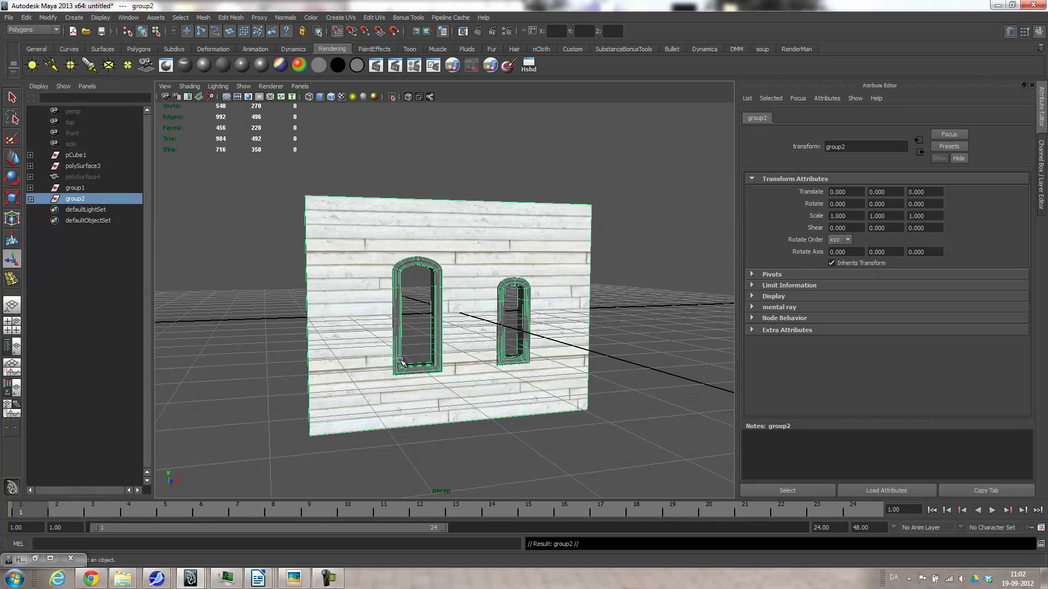
# Combine the wall and window frames of the duplicated group2 into a single mesh
pyautogui.moveTo(414, 362); pyautogui.dragTo(513, 389)
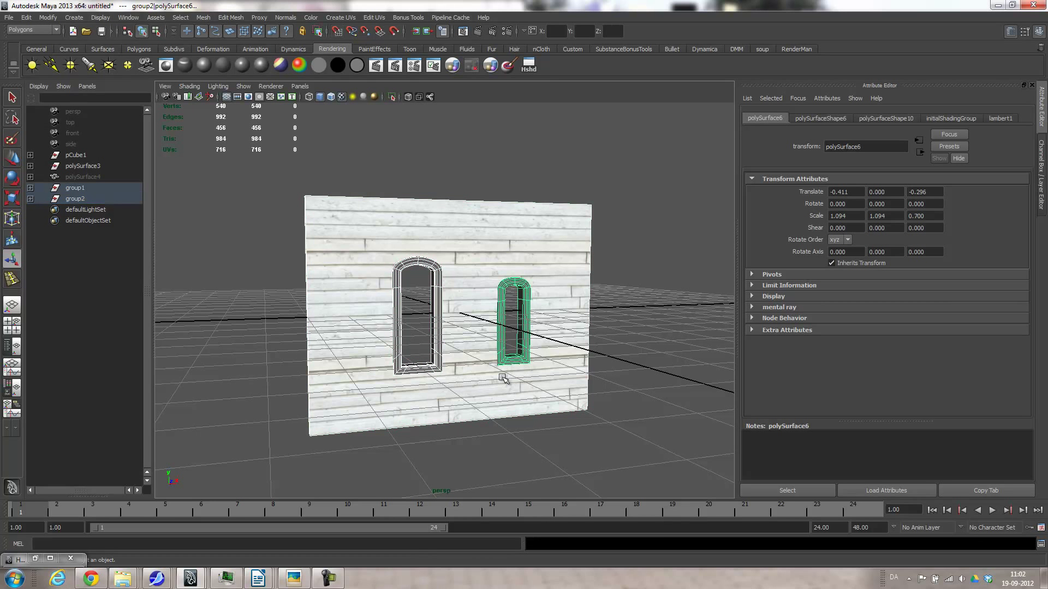
pyautogui.hotkey('ctrl', 'z')
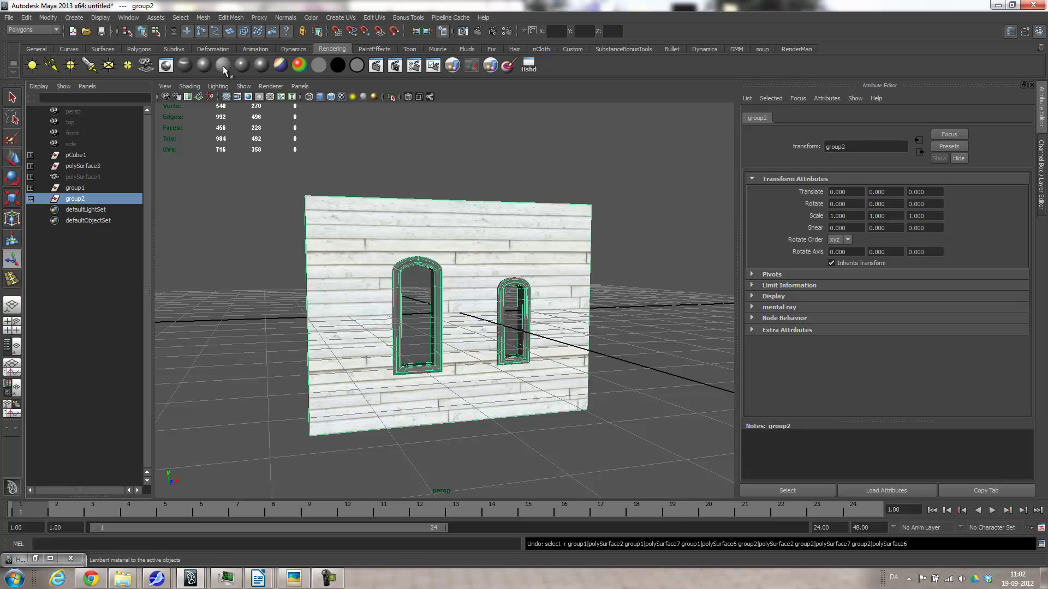
pyautogui.click(207, 17)
pyautogui.click(212, 34)
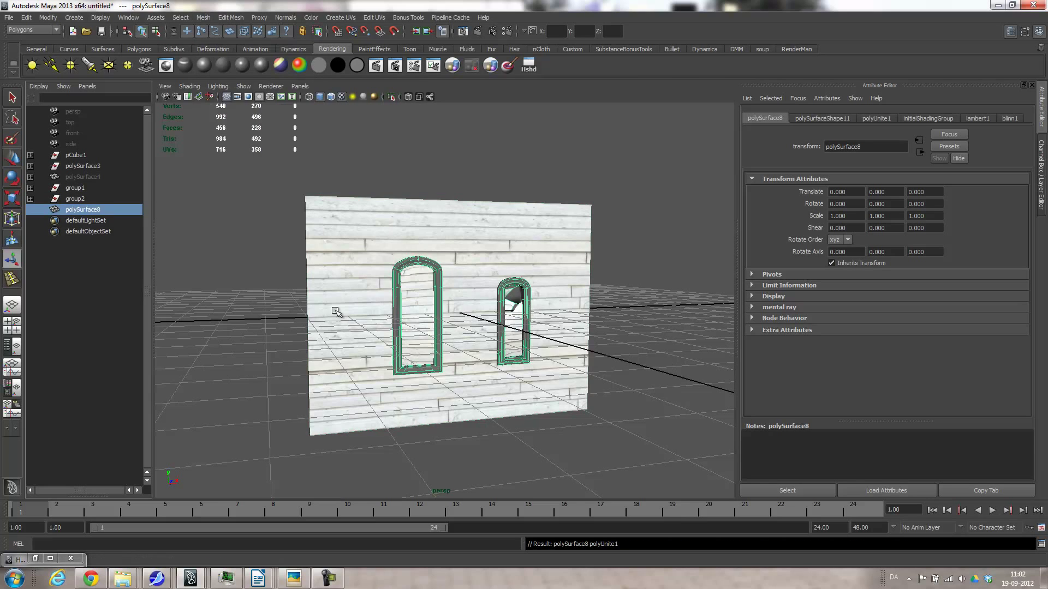
# Move the combined wall away from the original wall to about 4.4 on Z
pyautogui.moveTo(305, 365)
pyautogui.keyDown('alt'); pyautogui.mouseDown()
pyautogui.moveTo(388, 366)
pyautogui.moveTo(323, 365)
pyautogui.mouseUp(); pyautogui.keyUp('alt')
pyautogui.keyDown('alt'); pyautogui.moveTo(323, 364); pyautogui.dragTo(381, 349, button='right'); pyautogui.keyUp('alt')
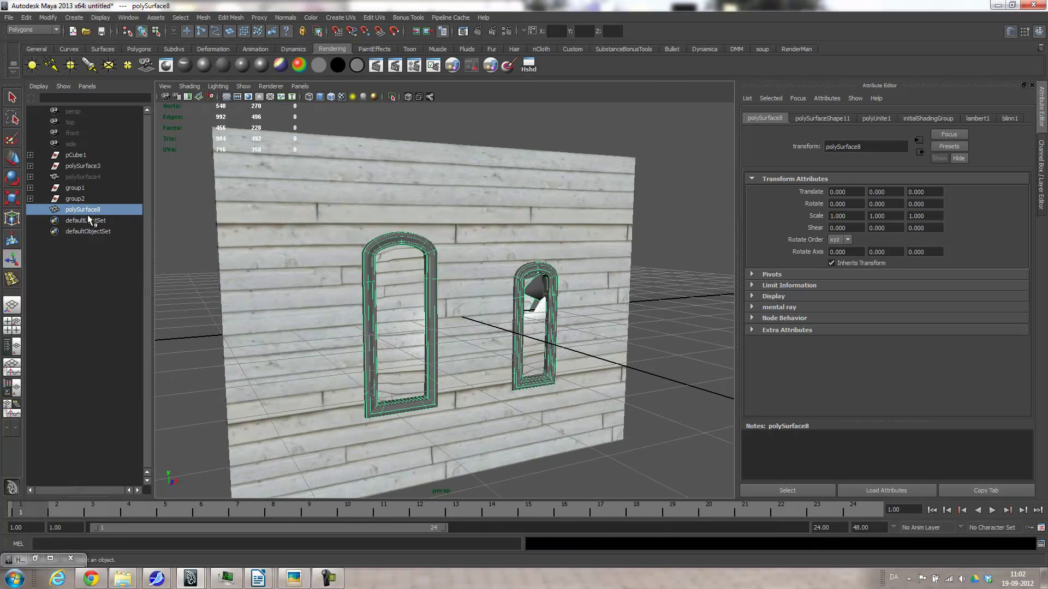
pyautogui.scroll(-5, 234, 304)
pyautogui.keyDown('alt'); pyautogui.moveTo(233, 304); pyautogui.dragTo(427, 364); pyautogui.keyUp('alt')
pyautogui.press('w')
pyautogui.moveTo(471, 303); pyautogui.dragTo(594, 330)
pyautogui.keyDown('alt'); pyautogui.moveTo(594, 330); pyautogui.dragTo(426, 294); pyautogui.keyUp('alt')
pyautogui.keyDown('alt'); pyautogui.moveTo(425, 295); pyautogui.dragTo(559, 364, button='right'); pyautogui.keyUp('alt')
pyautogui.keyDown('alt'); pyautogui.moveTo(559, 364); pyautogui.dragTo(583, 371); pyautogui.keyUp('alt')
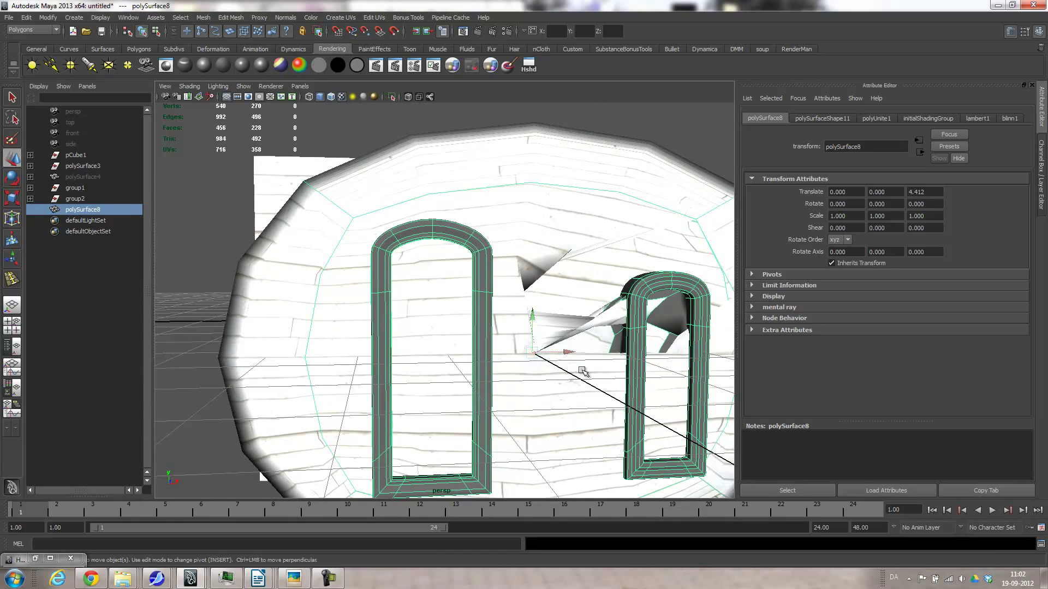
# Turn off the wall's smooth mesh preview and adjust its Z position to about 4.0
pyautogui.press('1')
pyautogui.keyDown('alt'); pyautogui.moveTo(584, 371); pyautogui.dragTo(455, 370, button='right'); pyautogui.keyUp('alt')
pyautogui.keyDown('alt'); pyautogui.moveTo(455, 369); pyautogui.dragTo(467, 405); pyautogui.keyUp('alt')
pyautogui.click(528, 430)
pyautogui.keyDown('alt'); pyautogui.moveTo(464, 432); pyautogui.dragTo(577, 442, button='right'); pyautogui.keyUp('alt')
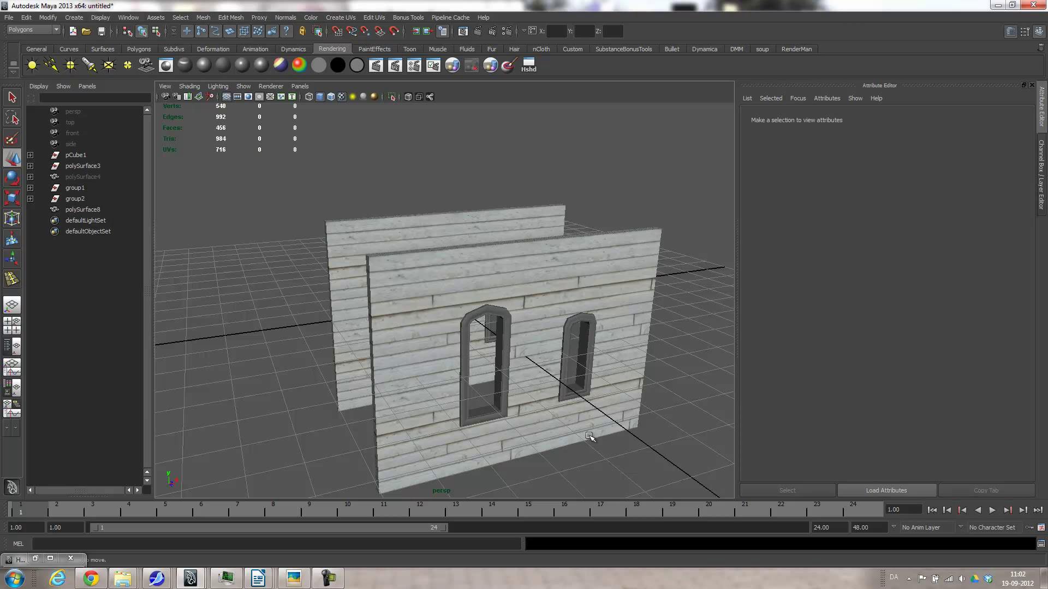
pyautogui.scroll(-5, 549, 428)
pyautogui.click(498, 391)
pyautogui.keyDown('alt'); pyautogui.moveTo(498, 391); pyautogui.dragTo(532, 360); pyautogui.keyUp('alt')
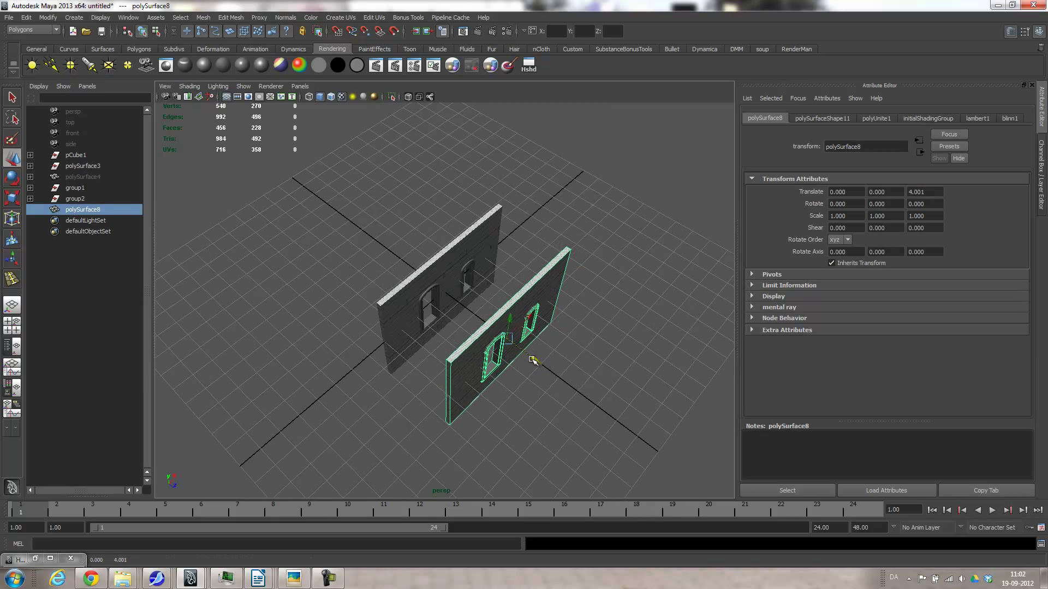
# Duplicate the combined wall and rotate the copy 90 degrees about Y
pyautogui.hotkey('ctrl', 'd')
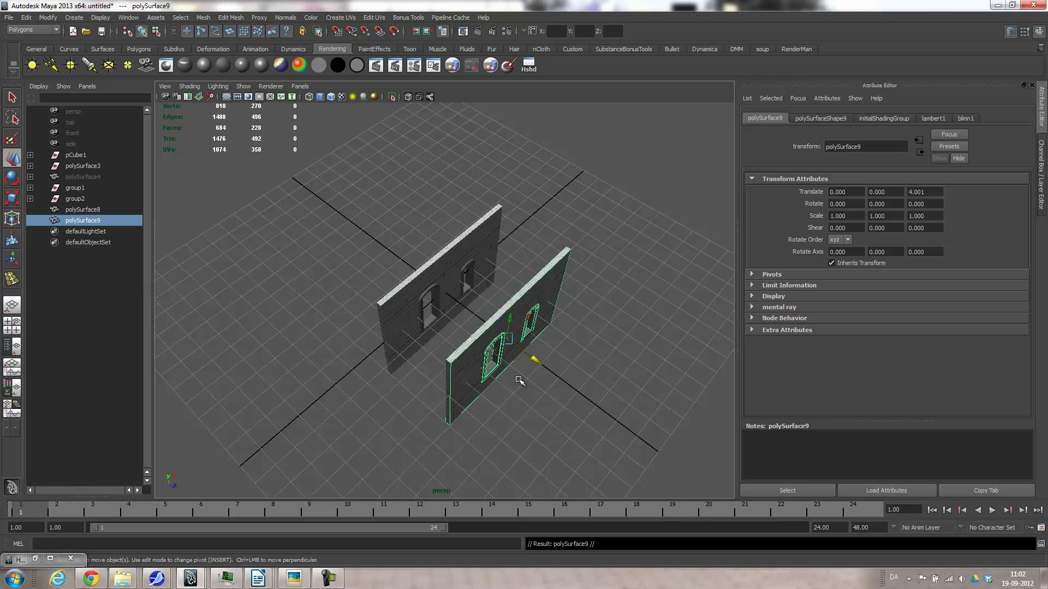
pyautogui.press('e')
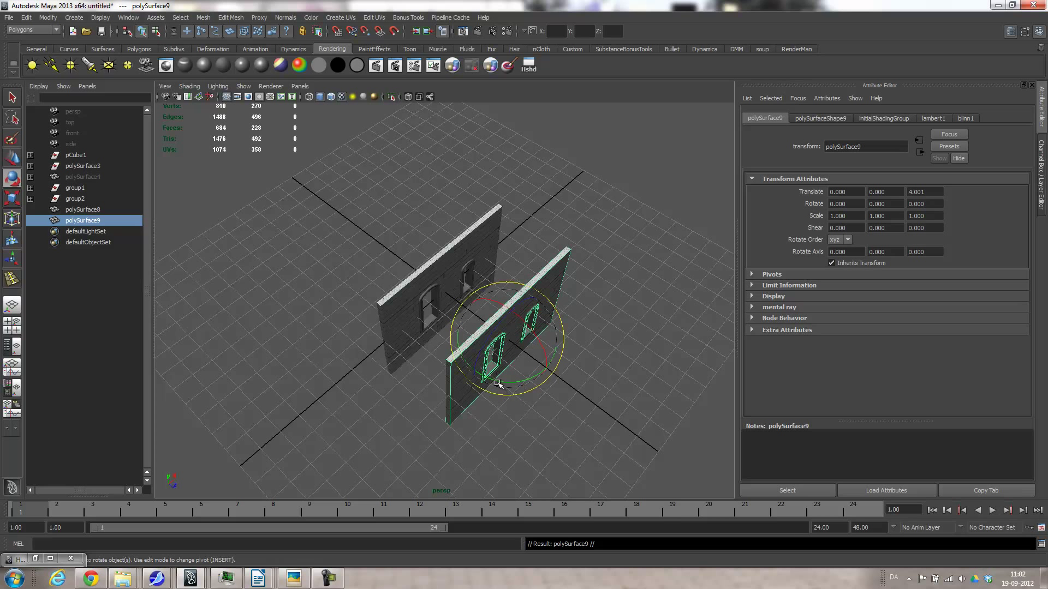
pyautogui.moveTo(498, 383); pyautogui.dragTo(559, 370)
# Position the rotated wall in the top view as the positive-X side of the house, at about X 4.125, Z -0.122
pyautogui.press('w')
pyautogui.press('space')
pyautogui.scroll(-3, 559, 370)
pyautogui.moveTo(439, 356); pyautogui.dragTo(366, 362)
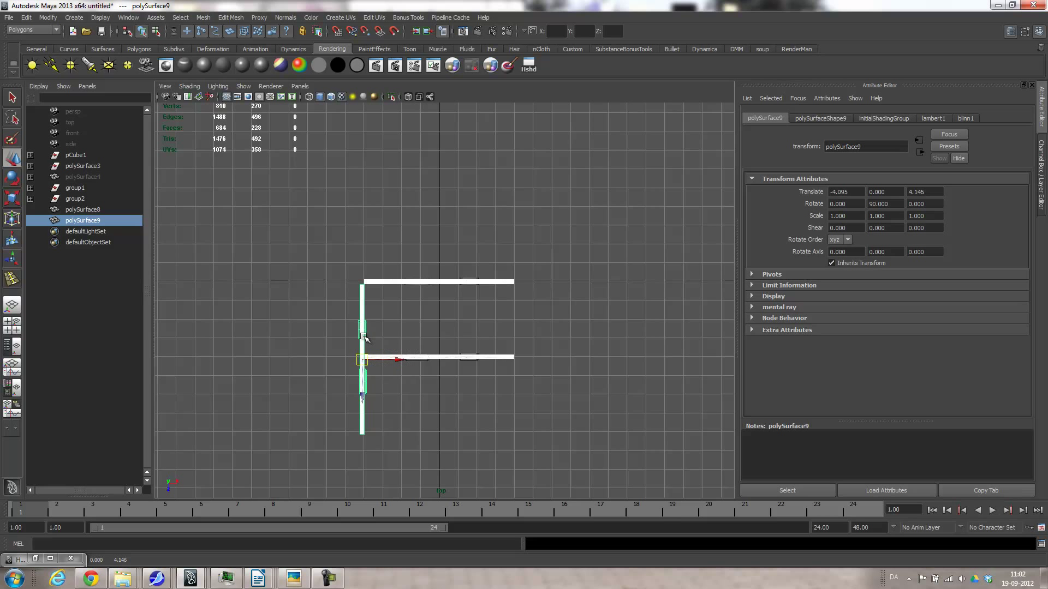
pyautogui.keyDown('alt'); pyautogui.moveTo(383, 358); pyautogui.dragTo(668, 380, button='right'); pyautogui.keyUp('alt')
pyautogui.keyDown('alt'); pyautogui.moveTo(517, 370); pyautogui.dragTo(527, 207, button='middle'); pyautogui.keyUp('alt')
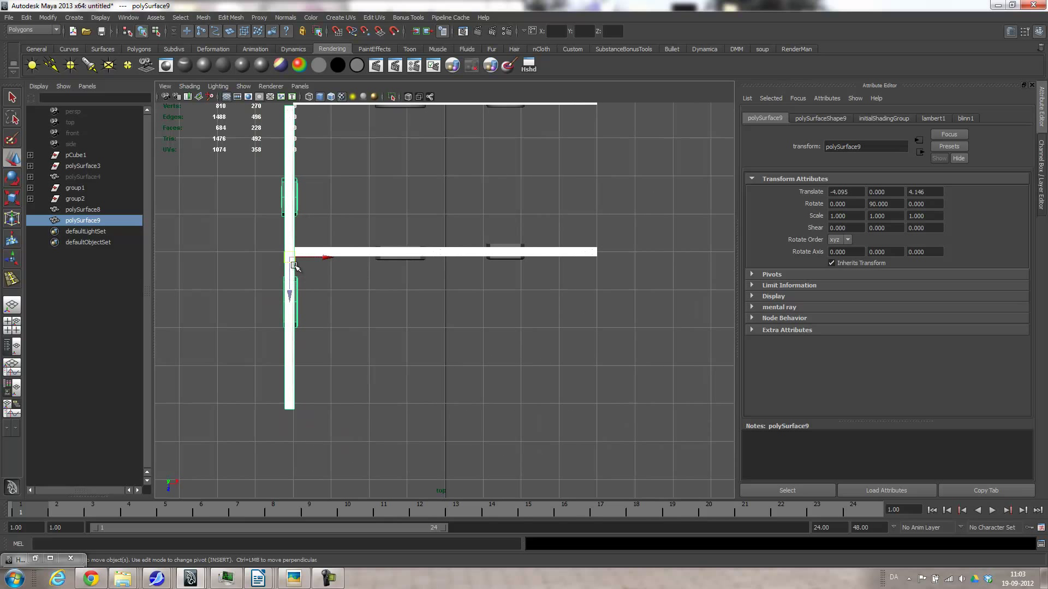
pyautogui.moveTo(293, 265); pyautogui.dragTo(604, 102)
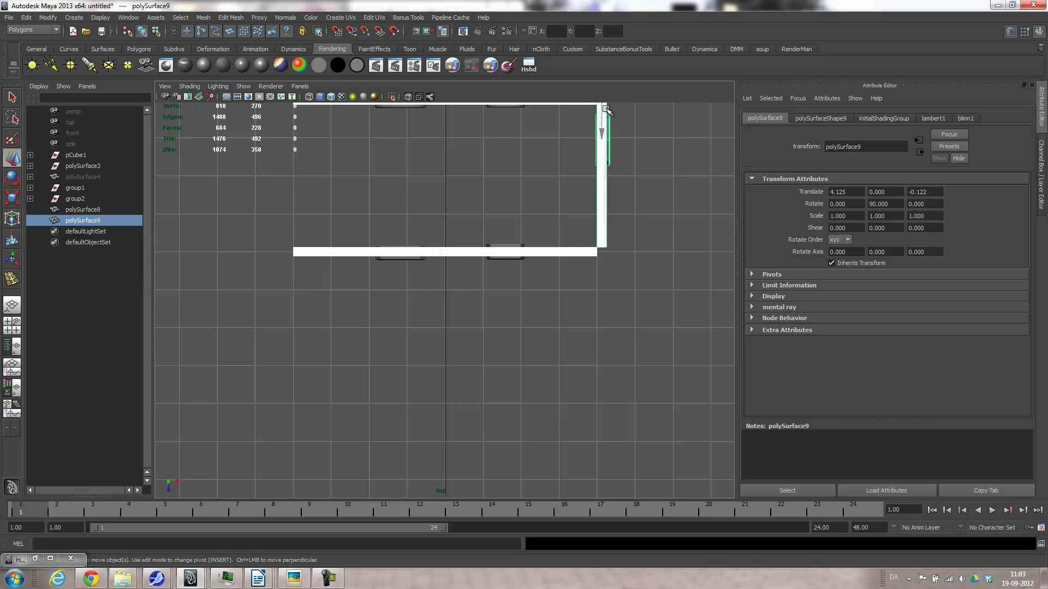
# Duplicate the side wall, rotate the copy to 180 on Y, and place it as the back wall at about X 0.029, Z -4.232
pyautogui.keyDown('alt'); pyautogui.moveTo(604, 136); pyautogui.dragTo(619, 316, button='middle'); pyautogui.keyUp('alt')
pyautogui.hotkey('ctrl', 'd')
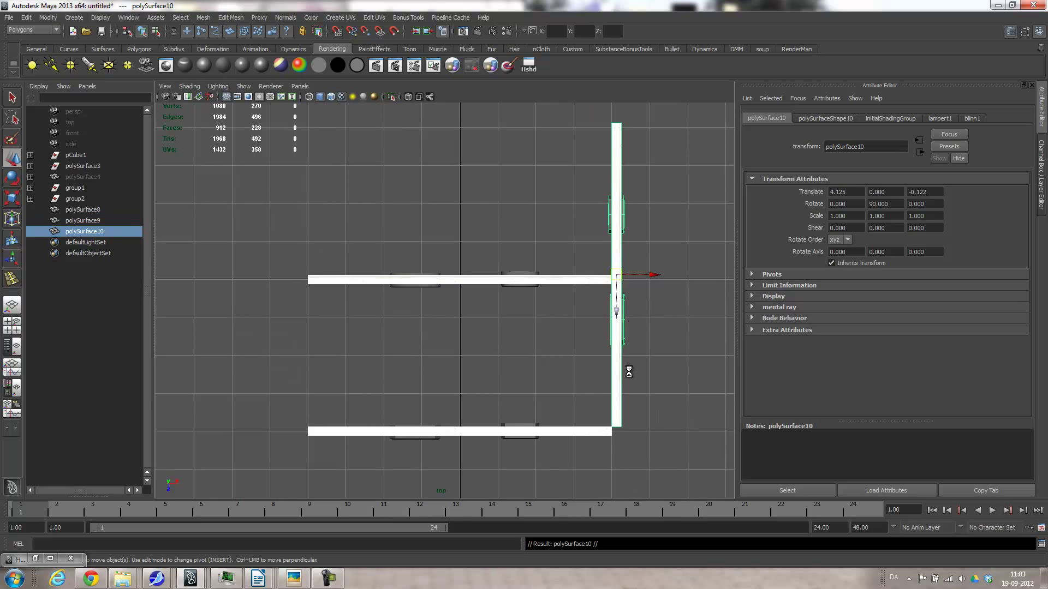
pyautogui.moveTo(615, 301); pyautogui.dragTo(468, 217)
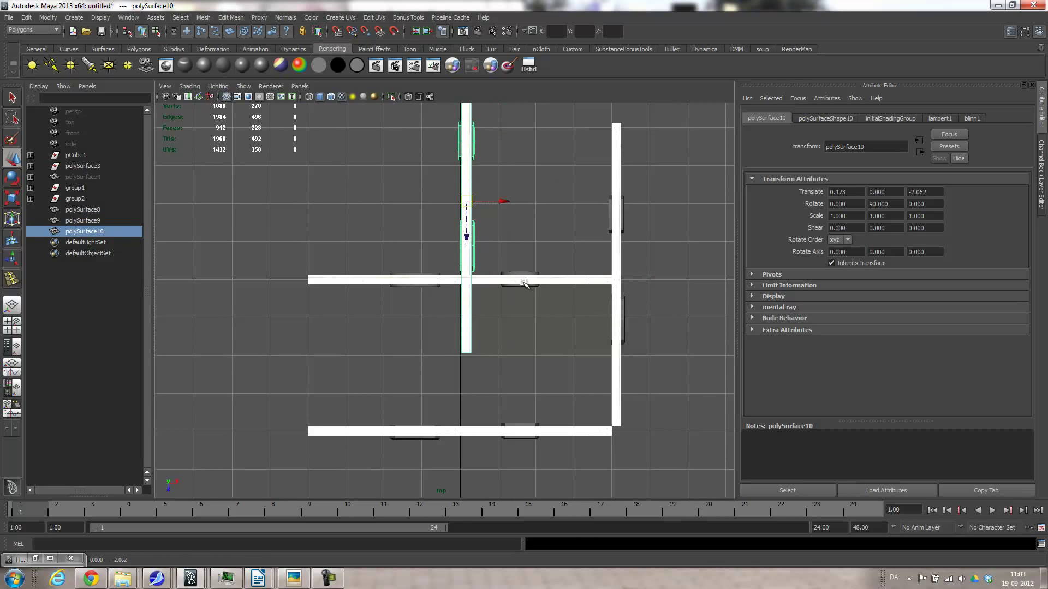
pyautogui.press('e')
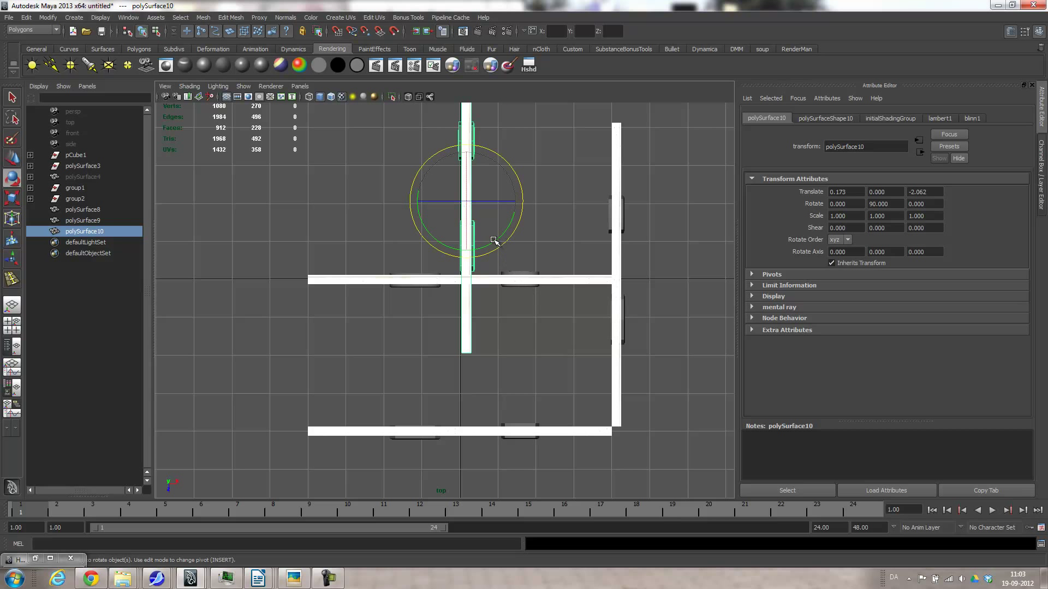
pyautogui.moveTo(494, 241); pyautogui.dragTo(541, 183)
pyautogui.press('w')
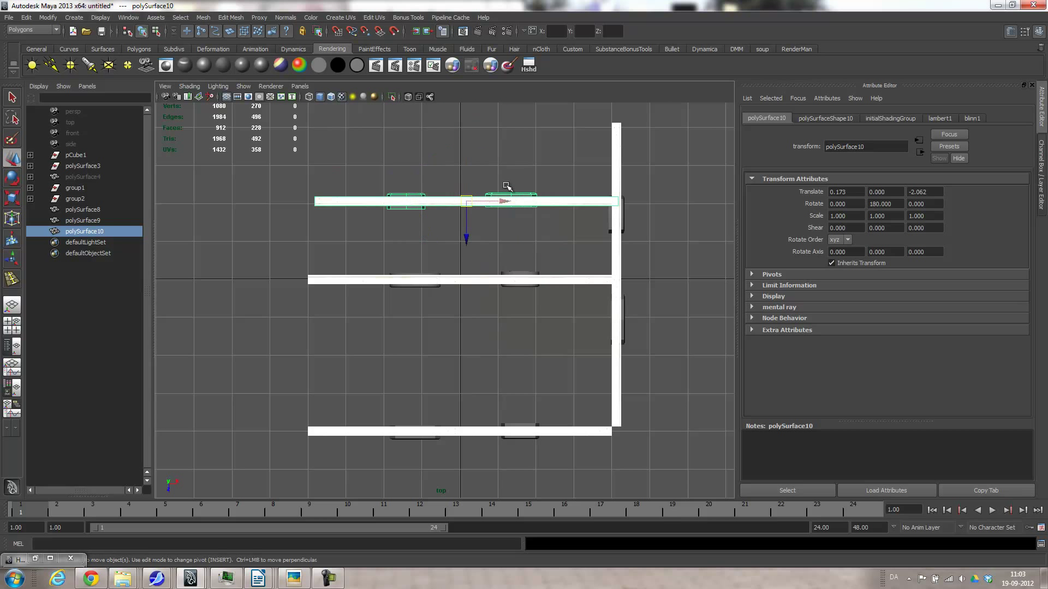
pyautogui.moveTo(467, 200); pyautogui.dragTo(461, 121)
# Duplicate the back wall, rotate the copy to -90 on Y, and close the open side at about X -4.095, Z -0.108
pyautogui.hotkey('ctrl', 'd')
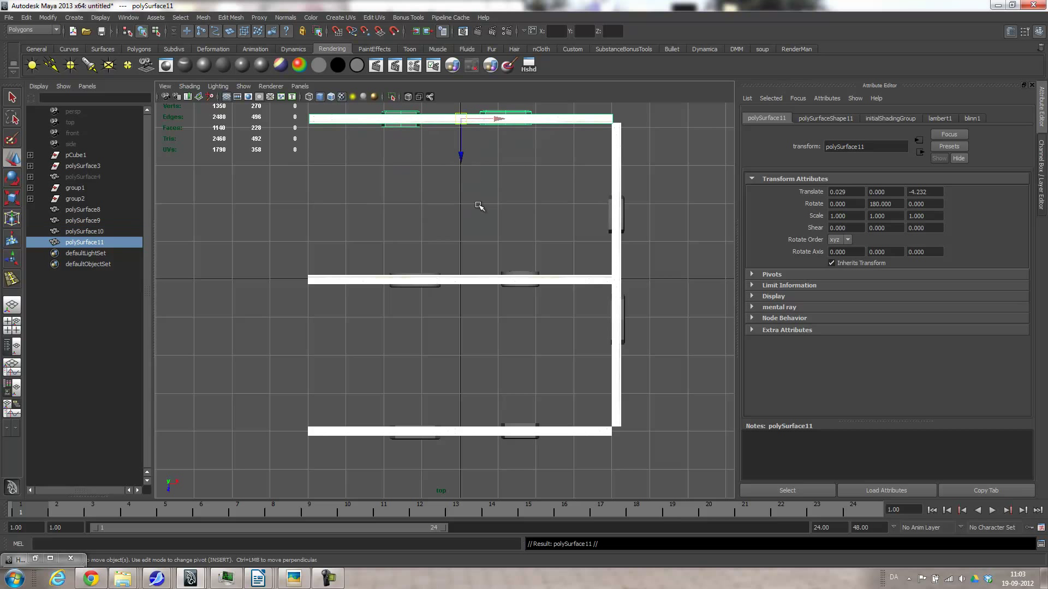
pyautogui.moveTo(460, 118); pyautogui.dragTo(317, 207)
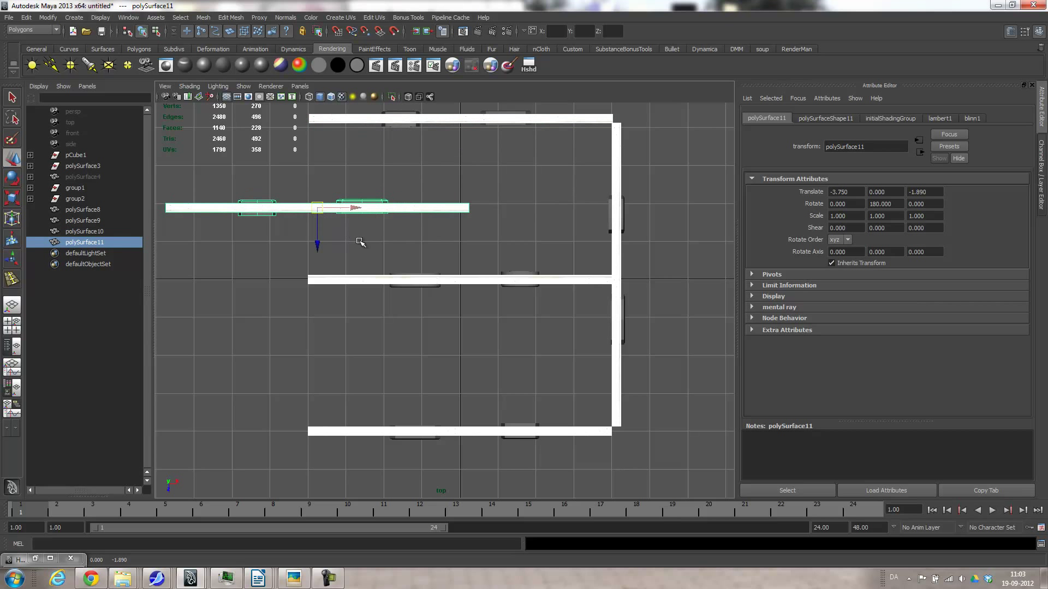
pyautogui.press('e')
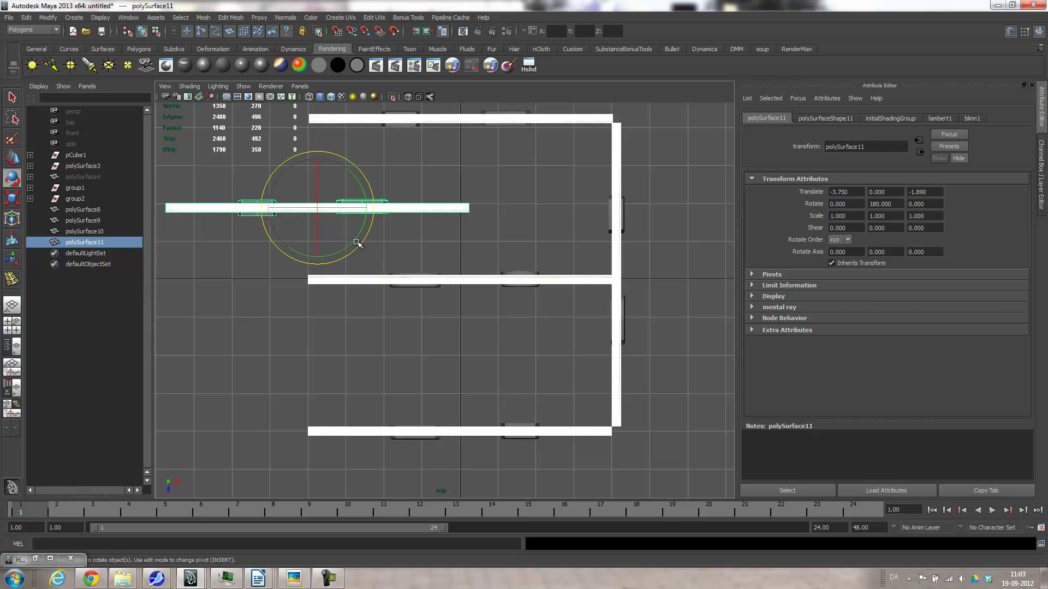
pyautogui.moveTo(356, 242); pyautogui.dragTo(304, 274)
pyautogui.press('w')
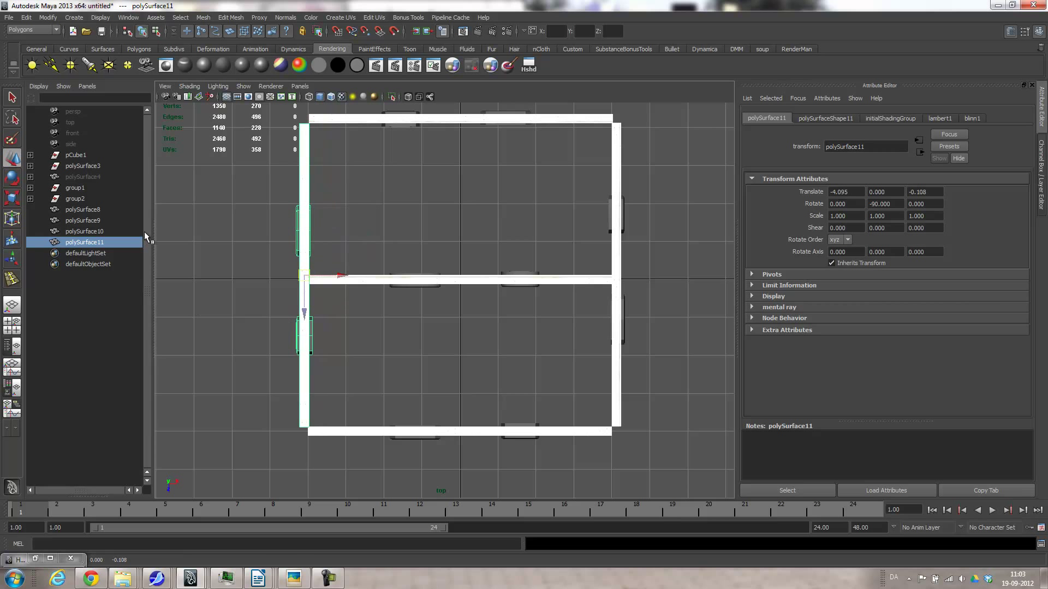
# Hide the original wall group1 in the middle of the house and return to the perspective view
pyautogui.click(72, 188)
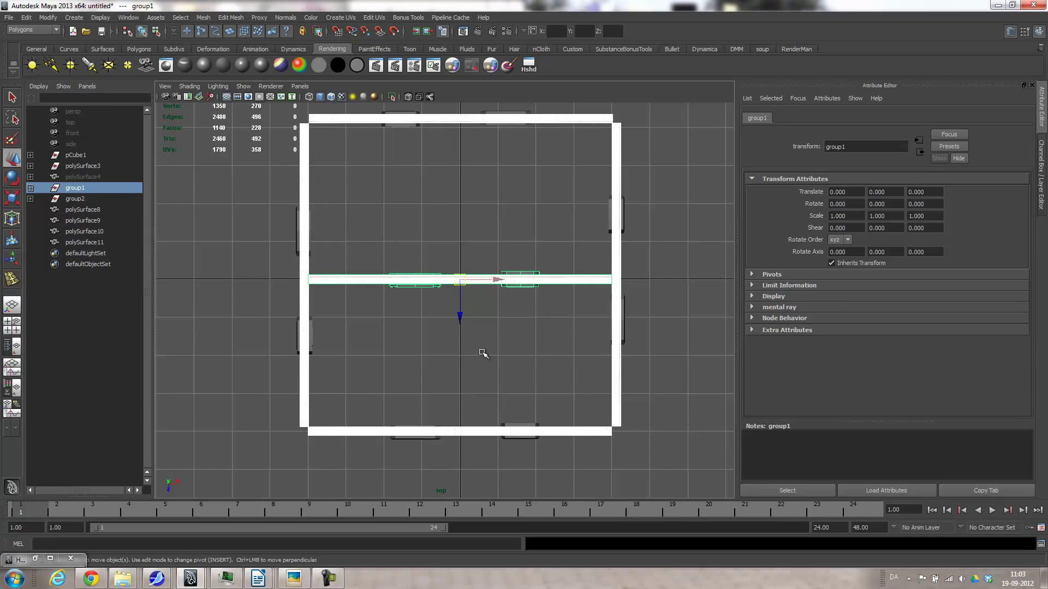
pyautogui.hotkey('ctrl', 'h')
pyautogui.press('space')
pyautogui.moveTo(460, 344); pyautogui.dragTo(411, 272)
# Create a polygon cube at the origin in the top view
pyautogui.press('space')
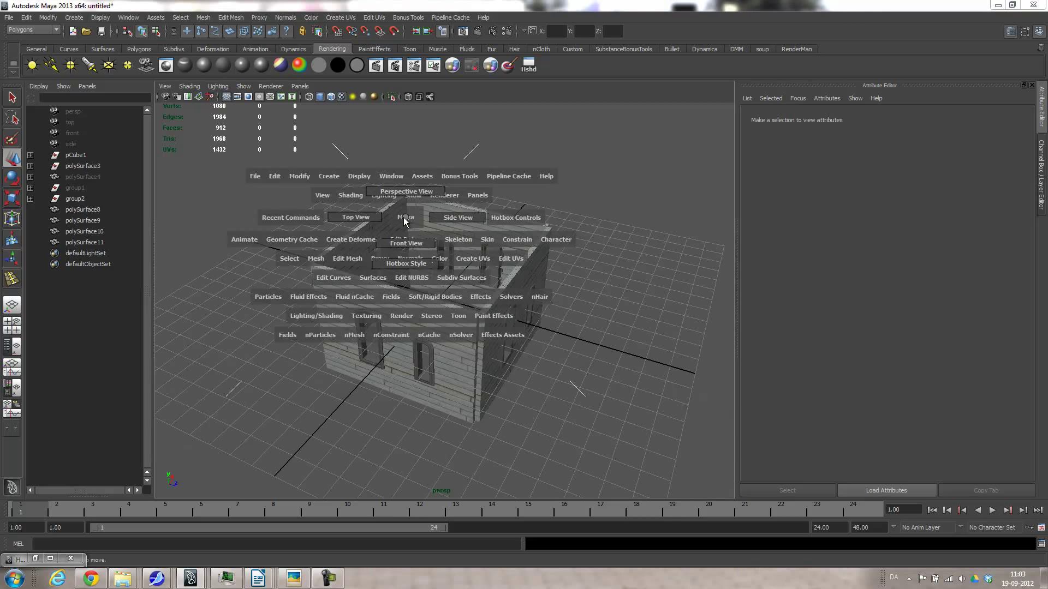
pyautogui.moveTo(391, 214); pyautogui.dragTo(367, 211)
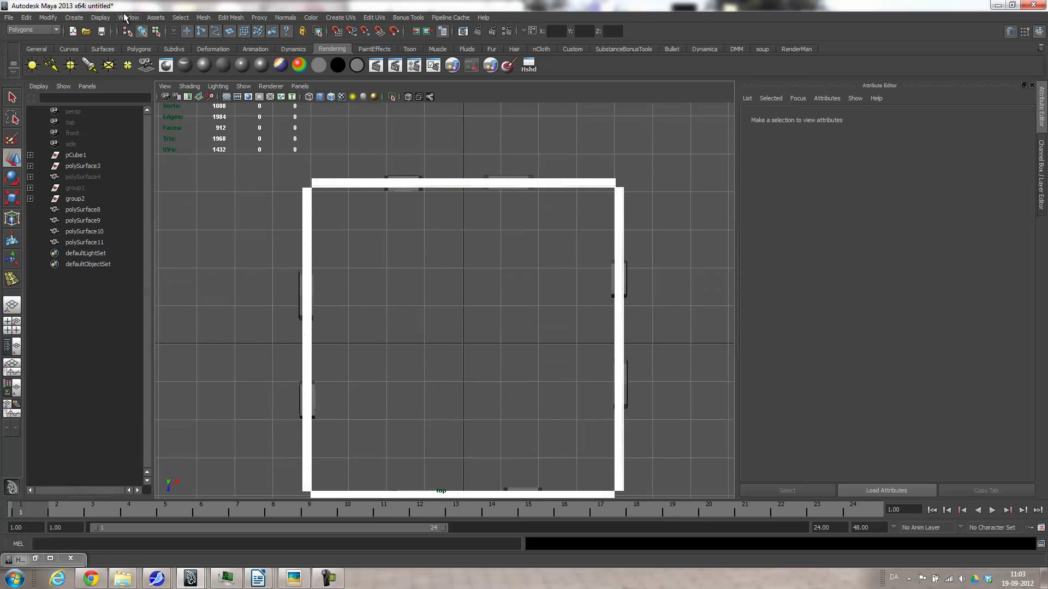
pyautogui.click(75, 18)
pyautogui.moveTo(95, 45)
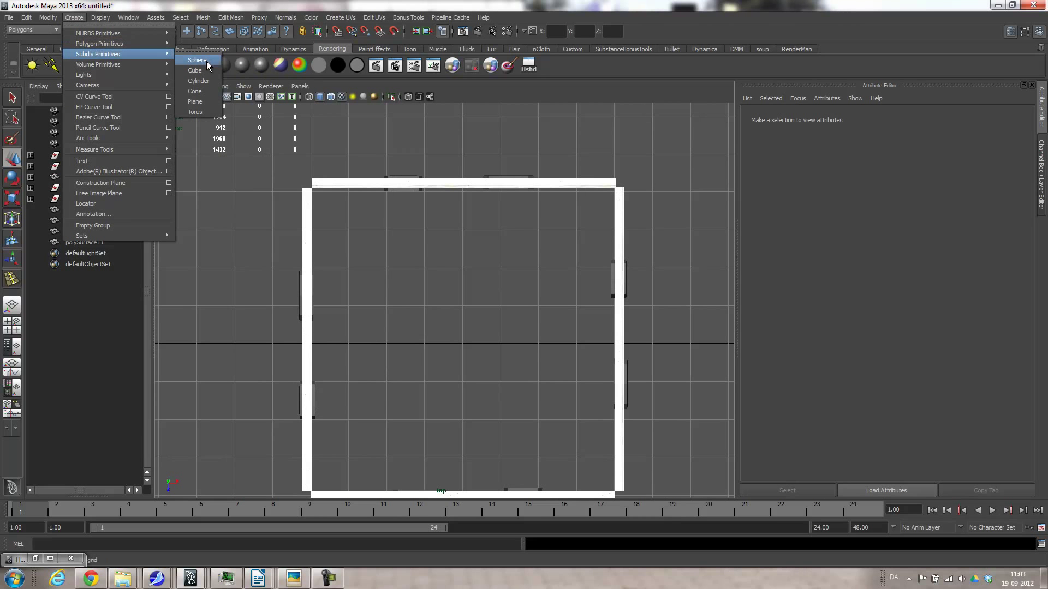
pyautogui.click(195, 60)
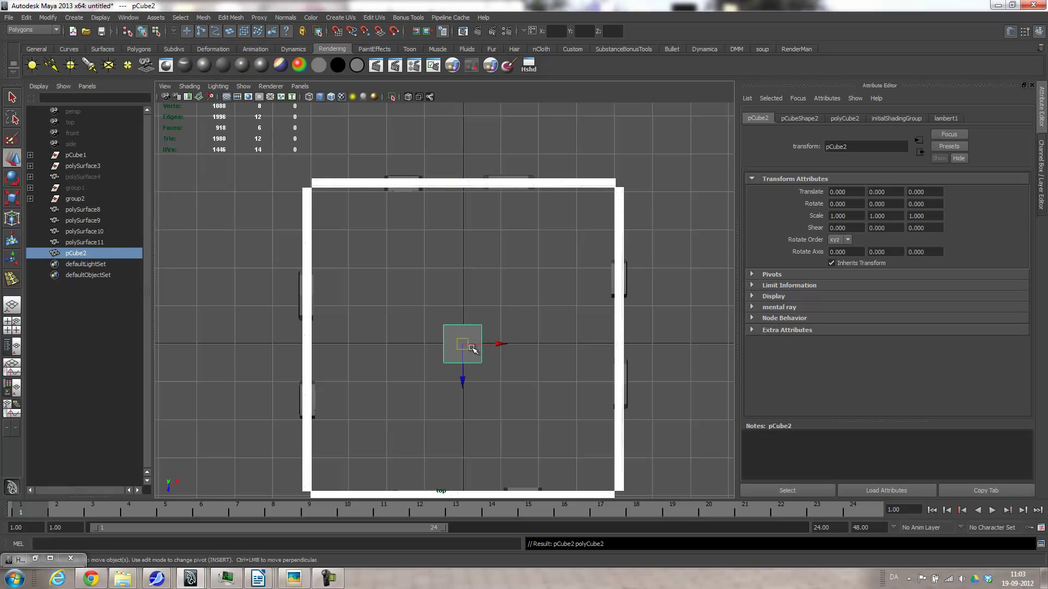
# Move the cube to the wall corner at about X -4.099, Z -4.215 and scale it uniformly to about 0.306
pyautogui.moveTo(465, 345); pyautogui.dragTo(307, 188)
pyautogui.keyDown('alt'); pyautogui.moveTo(309, 190); pyautogui.dragTo(451, 206, button='right'); pyautogui.keyUp('alt')
pyautogui.keyDown('alt'); pyautogui.moveTo(259, 212); pyautogui.dragTo(406, 383, button='middle'); pyautogui.keyUp('alt')
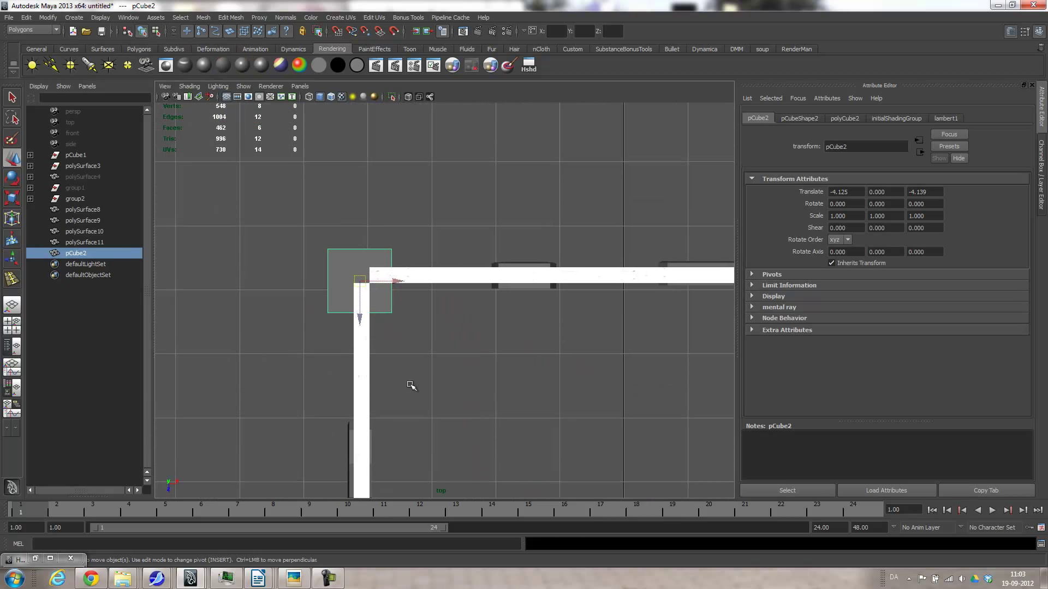
pyautogui.scroll(3, 406, 382)
pyautogui.moveTo(398, 291); pyautogui.dragTo(399, 282)
pyautogui.press('r')
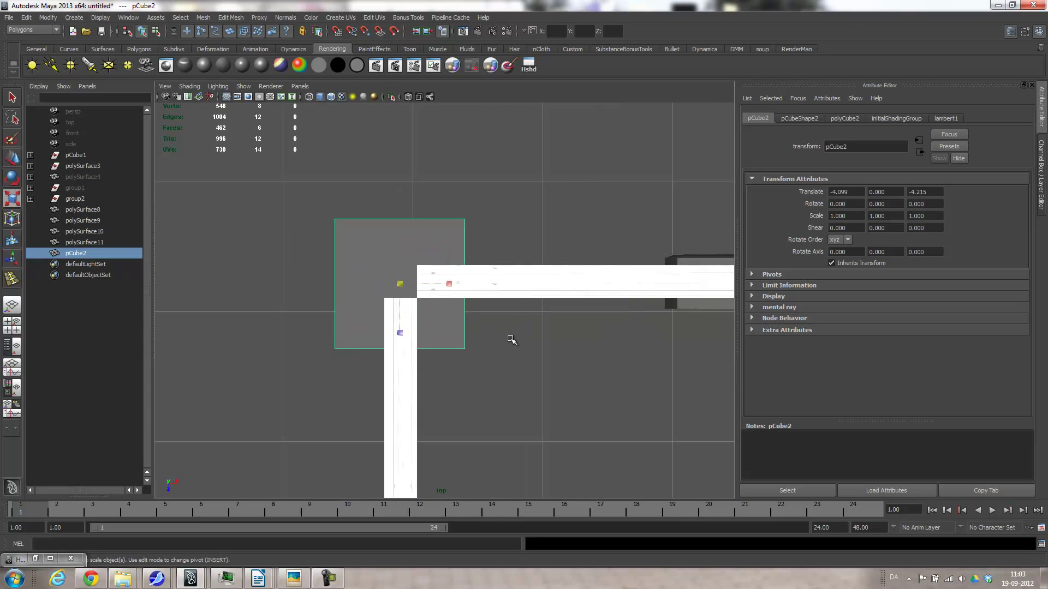
pyautogui.moveTo(525, 349); pyautogui.dragTo(447, 337, button='middle')
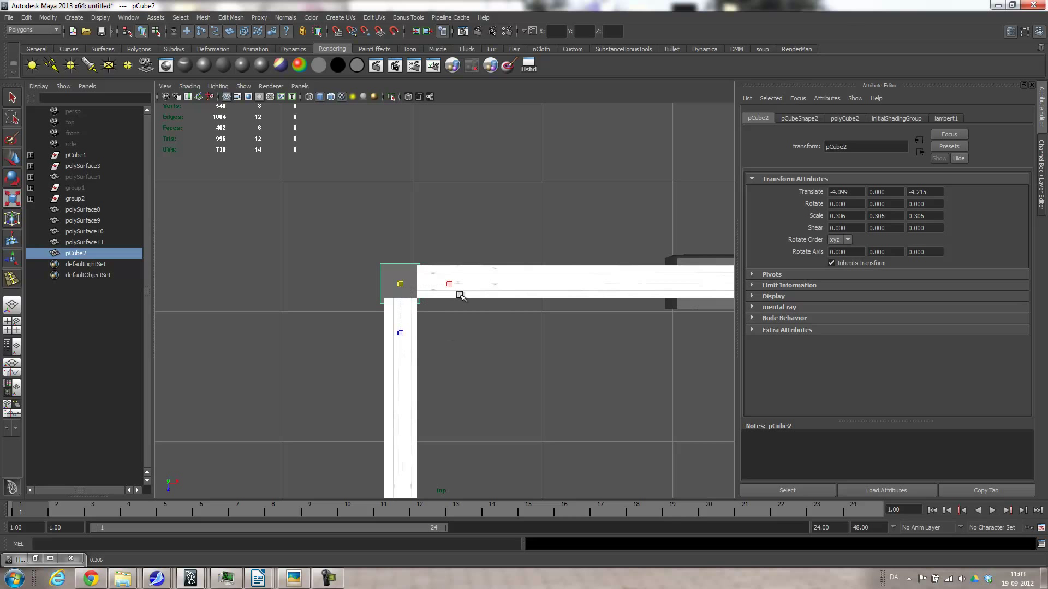
# Stretch the corner cube vertically into a post with a Y scale of about 5.1 in the perspective view
pyautogui.press('space')
pyautogui.moveTo(454, 346); pyautogui.dragTo(440, 321)
pyautogui.keyDown('alt'); pyautogui.moveTo(489, 400); pyautogui.dragTo(566, 316); pyautogui.keyUp('alt')
pyautogui.moveTo(428, 274); pyautogui.dragTo(428, 112)
pyautogui.moveTo(426, 272); pyautogui.dragTo(426, 146)
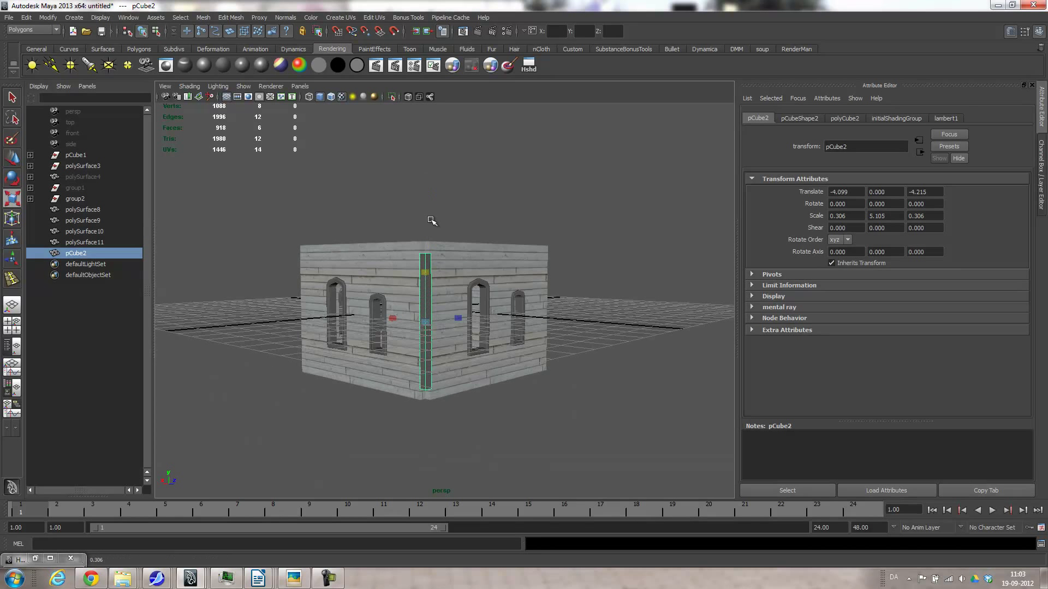
# Stretch the corner post to a Y scale of about 6.03 and place a duplicate at the corner near X -4.099, Z 4.017
pyautogui.moveTo(425, 275); pyautogui.dragTo(361, 239)
pyautogui.press('space')
pyautogui.keyDown('alt'); pyautogui.moveTo(472, 227); pyautogui.dragTo(242, 271, button='right'); pyautogui.keyUp('alt')
pyautogui.keyDown('alt'); pyautogui.moveTo(494, 316); pyautogui.dragTo(458, 240, button='middle'); pyautogui.keyUp('alt')
pyautogui.keyDown('alt'); pyautogui.moveTo(458, 240); pyautogui.dragTo(550, 289, button='right'); pyautogui.keyUp('alt')
pyautogui.hotkey('ctrl', 'd')
pyautogui.press('w')
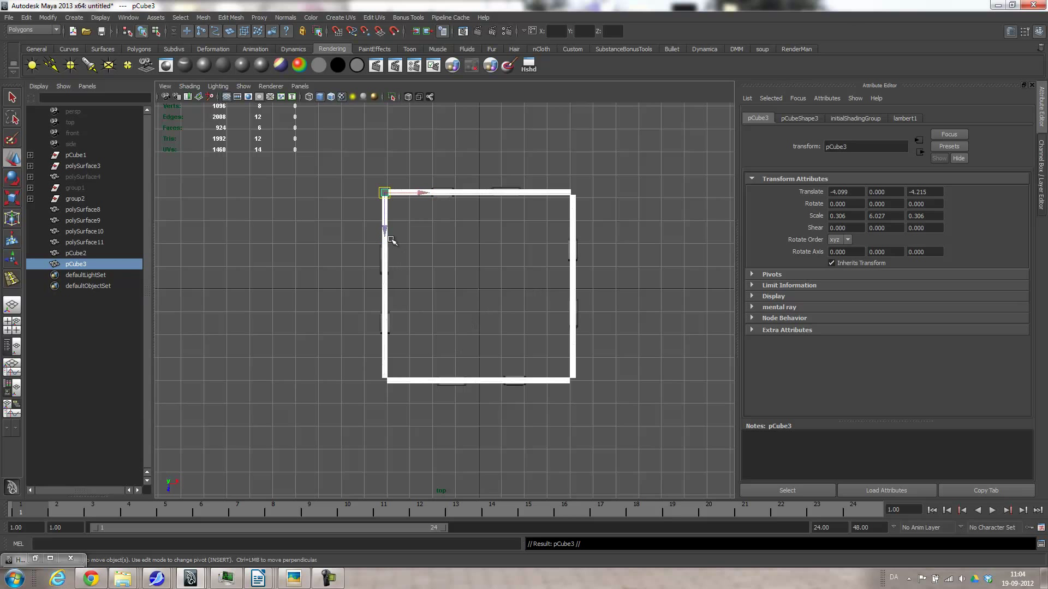
pyautogui.moveTo(386, 227); pyautogui.dragTo(388, 418)
pyautogui.keyDown('alt'); pyautogui.moveTo(486, 366); pyautogui.dragTo(614, 412, button='right'); pyautogui.keyUp('alt')
pyautogui.keyDown('alt'); pyautogui.moveTo(462, 378); pyautogui.dragTo(518, 278, button='middle'); pyautogui.keyUp('alt')
pyautogui.keyDown('alt'); pyautogui.moveTo(518, 280); pyautogui.dragTo(637, 368, button='right'); pyautogui.keyUp('alt')
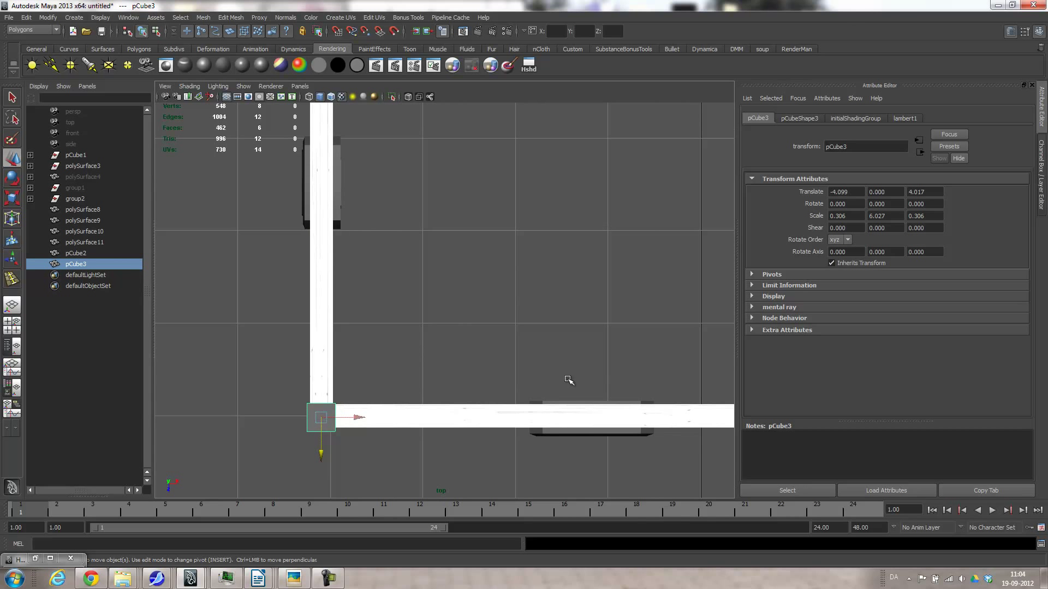
# Duplicate the second post and move the copy along X to the wall corner at about X 4.113, Z 4.017
pyautogui.hotkey('ctrl', 'd')
pyautogui.keyDown('alt'); pyautogui.moveTo(569, 357); pyautogui.dragTo(454, 272, button='middle'); pyautogui.keyUp('alt')
pyautogui.moveTo(241, 333); pyautogui.dragTo(691, 332)
pyautogui.keyDown('alt'); pyautogui.moveTo(635, 366); pyautogui.dragTo(288, 351, button='middle'); pyautogui.keyUp('alt')
pyautogui.moveTo(347, 315); pyautogui.dragTo(655, 348)
# Duplicate the third post and move the copy along Z to the last wall corner at about X 4.113, Z -4.240
pyautogui.hotkey('ctrl', 'd')
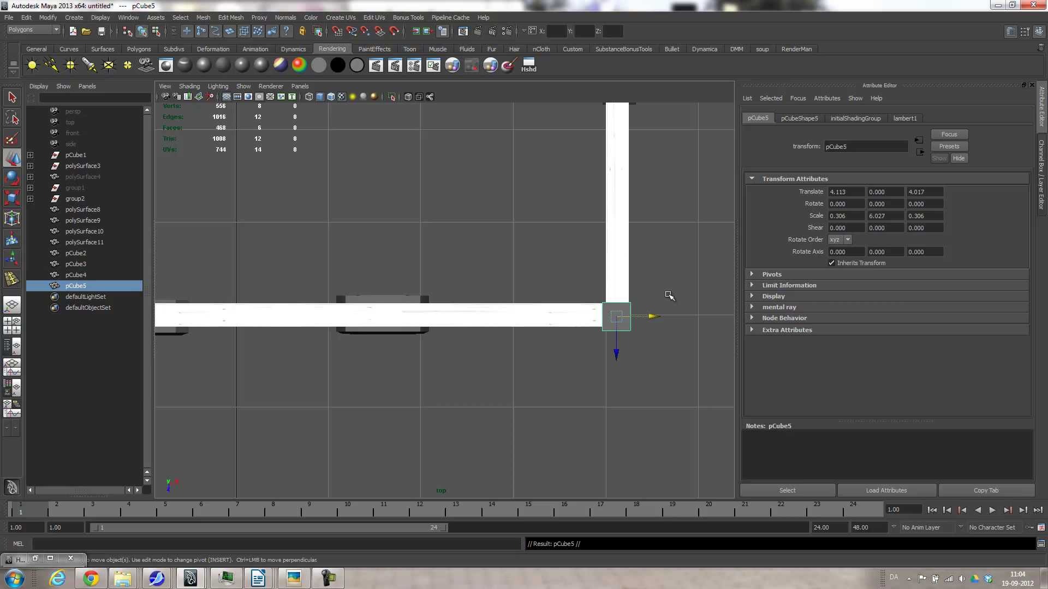
pyautogui.keyDown('alt'); pyautogui.moveTo(678, 295); pyautogui.dragTo(472, 326, button='right'); pyautogui.keyUp('alt')
pyautogui.moveTo(491, 343); pyautogui.dragTo(486, 145)
pyautogui.keyDown('alt'); pyautogui.moveTo(486, 145); pyautogui.dragTo(529, 379, button='middle'); pyautogui.keyUp('alt')
pyautogui.scroll(7, 595, 316)
pyautogui.moveTo(468, 279); pyautogui.dragTo(464, 230)
pyautogui.press('space')
pyautogui.moveTo(373, 307); pyautogui.dragTo(370, 262)
pyautogui.keyDown('alt'); pyautogui.moveTo(466, 324); pyautogui.dragTo(376, 295); pyautogui.keyUp('alt')
pyautogui.press('space')
pyautogui.press('a')
# Create a polygon cube and scale it to about 8.686 to cover the house footprint, shifting it to about Z -0.115
pyautogui.click(74, 17)
pyautogui.moveTo(84, 34)
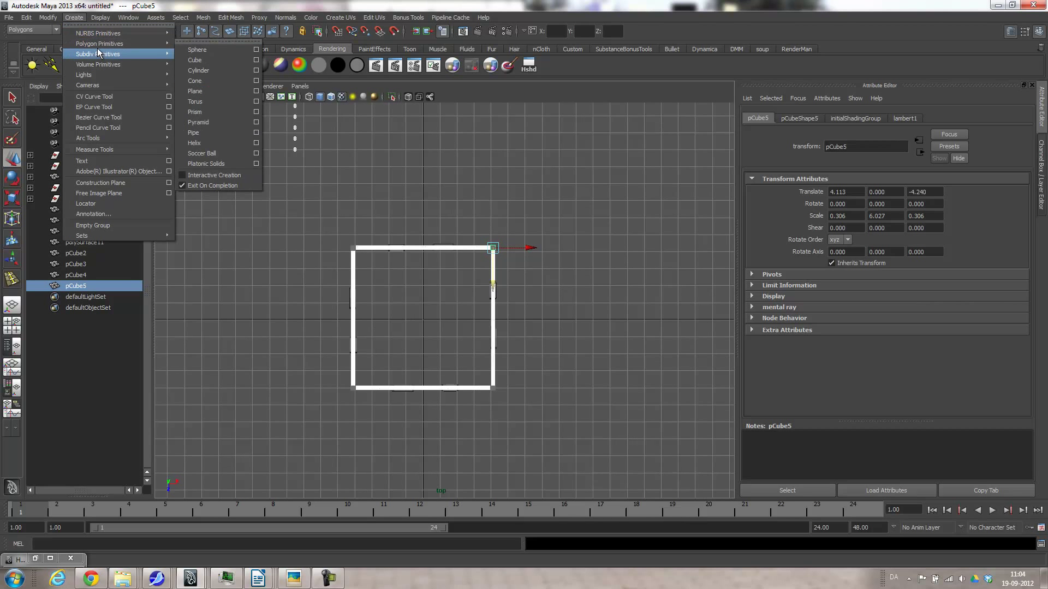
pyautogui.moveTo(158, 44)
pyautogui.click(214, 60)
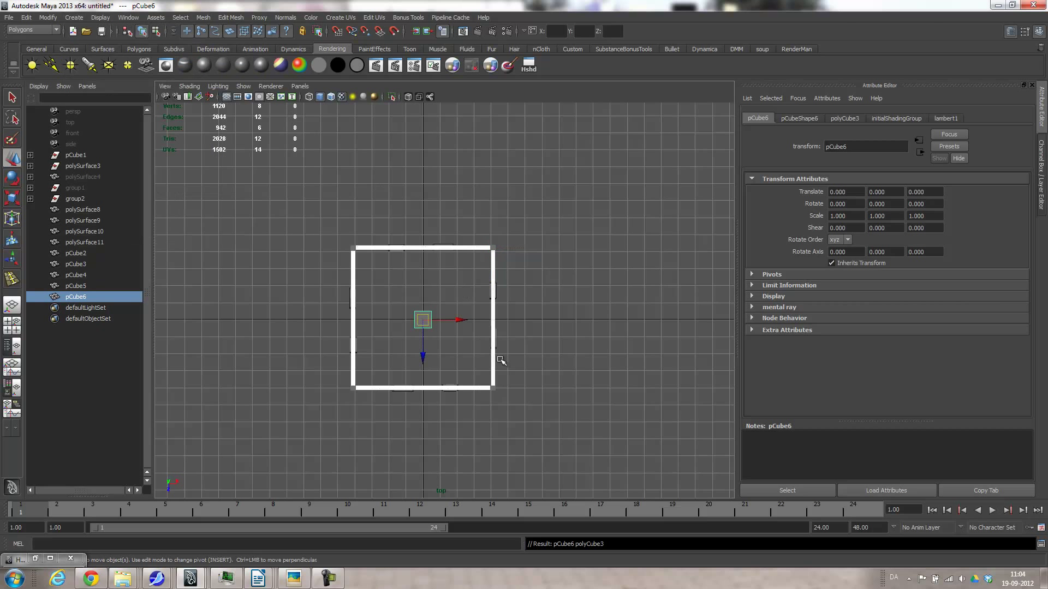
pyautogui.press('r')
pyautogui.moveTo(480, 440); pyautogui.dragTo(561, 448, button='middle')
pyautogui.press('4')
pyautogui.scroll(5, 625, 494)
pyautogui.scroll(-3, 438, 411)
pyautogui.scroll(1, 440, 415)
pyautogui.press('w')
pyautogui.moveTo(409, 376); pyautogui.dragTo(411, 366)
pyautogui.press('r')
pyautogui.moveTo(505, 400); pyautogui.dragTo(504, 402, button='middle')
# Shape the new cube into a flat slab with a Y scale of about 0.837, placed on top of the walls at about Y 3.432
pyautogui.press('space')
pyautogui.moveTo(482, 401); pyautogui.dragTo(486, 349)
pyautogui.moveTo(435, 256); pyautogui.dragTo(435, 228)
pyautogui.press('w')
pyautogui.keyDown('alt'); pyautogui.moveTo(430, 315); pyautogui.dragTo(513, 306, button='right'); pyautogui.keyUp('alt')
pyautogui.keyDown('alt'); pyautogui.moveTo(514, 306); pyautogui.dragTo(527, 337, button='middle'); pyautogui.keyUp('alt')
pyautogui.keyDown('alt'); pyautogui.moveTo(526, 337); pyautogui.dragTo(496, 355); pyautogui.keyUp('alt')
pyautogui.moveTo(443, 266); pyautogui.dragTo(442, 262)
# Scale up the slab's top face so that its sides flare outward
pyautogui.press('5')
pyautogui.keyDown('alt'); pyautogui.moveTo(482, 297); pyautogui.dragTo(476, 301); pyautogui.keyUp('alt')
pyautogui.moveTo(491, 301); pyautogui.dragTo(490, 323, button='right')
pyautogui.click(489, 301)
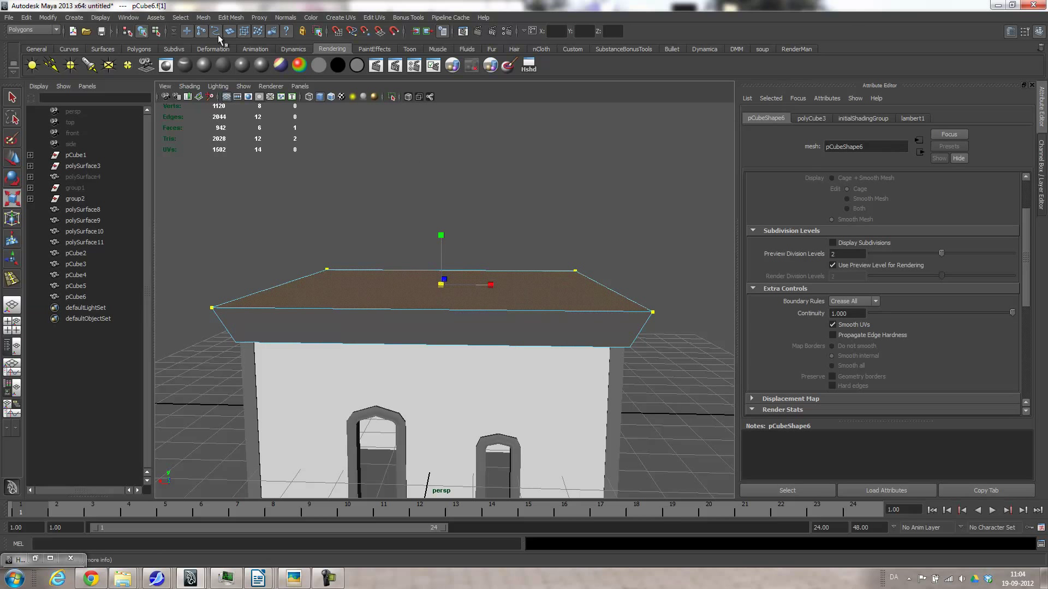
# Insert a horizontal edge loop around the slab's flared sides and scale it inward to line up with the bottom edge
pyautogui.click(229, 18)
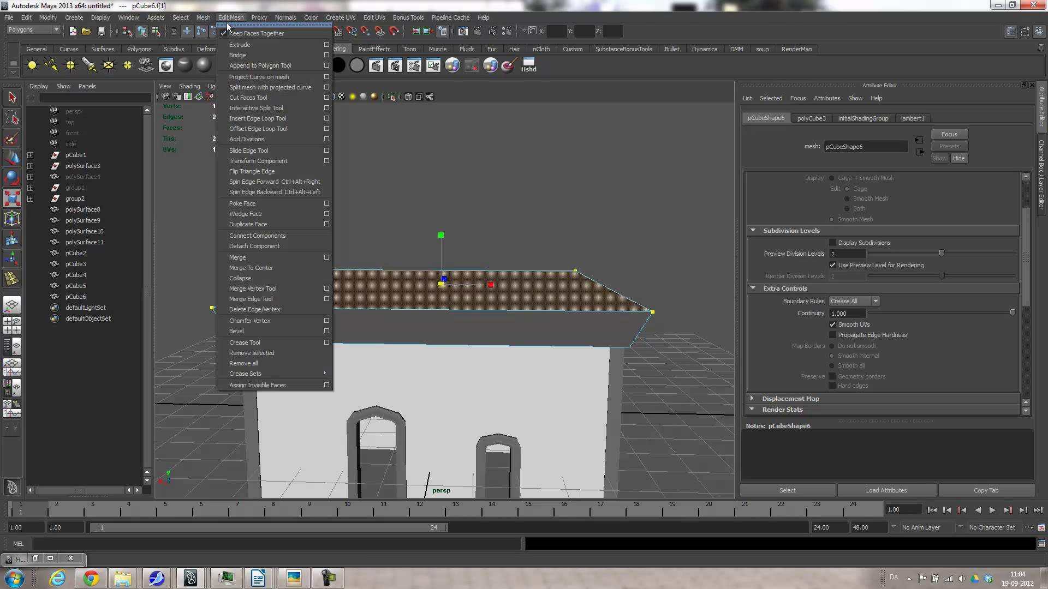
pyautogui.click(253, 121)
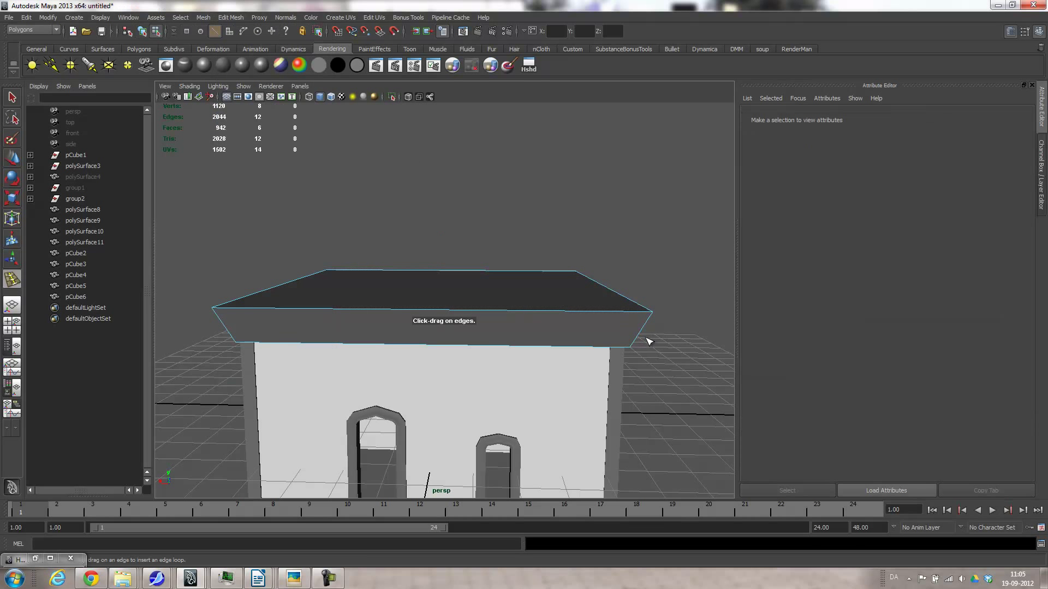
pyautogui.click(643, 330)
pyautogui.press('w')
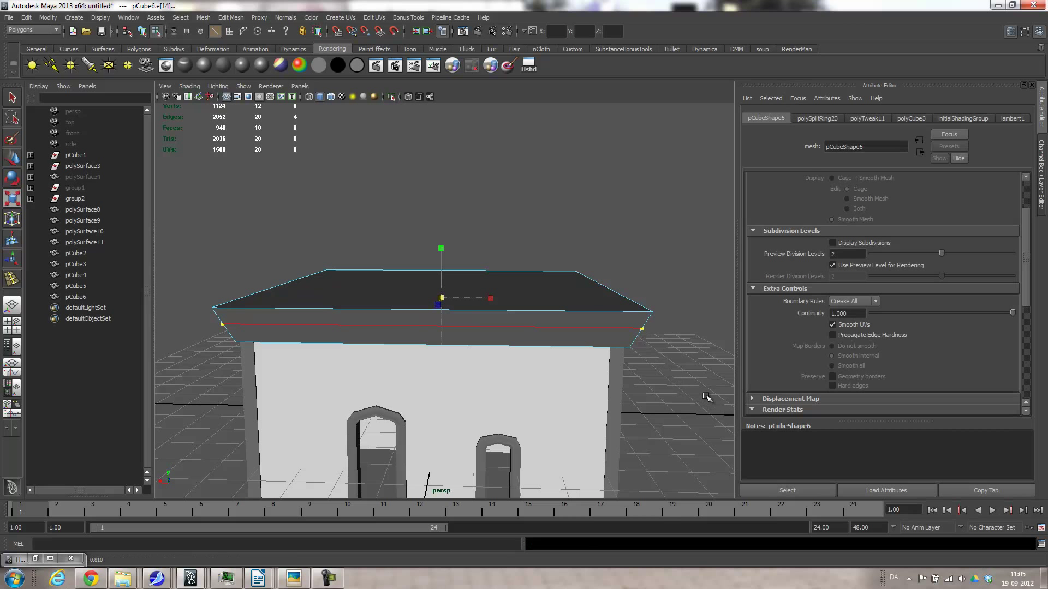
pyautogui.moveTo(701, 395); pyautogui.dragTo(699, 393, button='middle')
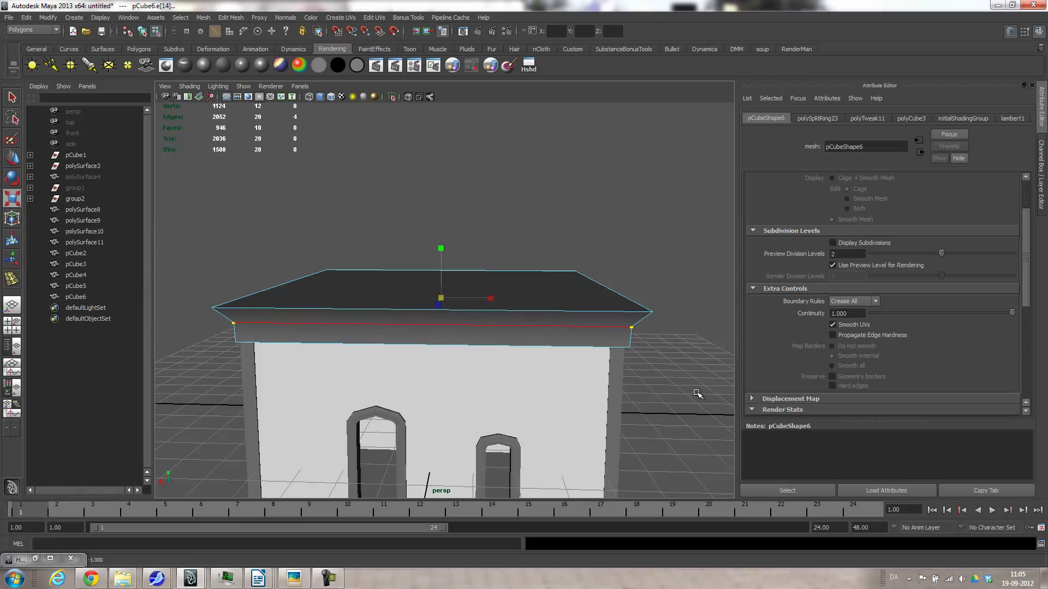
# Duplicate the slab, raise the copy to about Y 4.317 and scale it to about 9.775 wide and deep and 0.942 high
pyautogui.moveTo(537, 305); pyautogui.dragTo(566, 293, button='right')
pyautogui.keyDown('alt'); pyautogui.moveTo(670, 309); pyautogui.dragTo(493, 325); pyautogui.keyUp('alt')
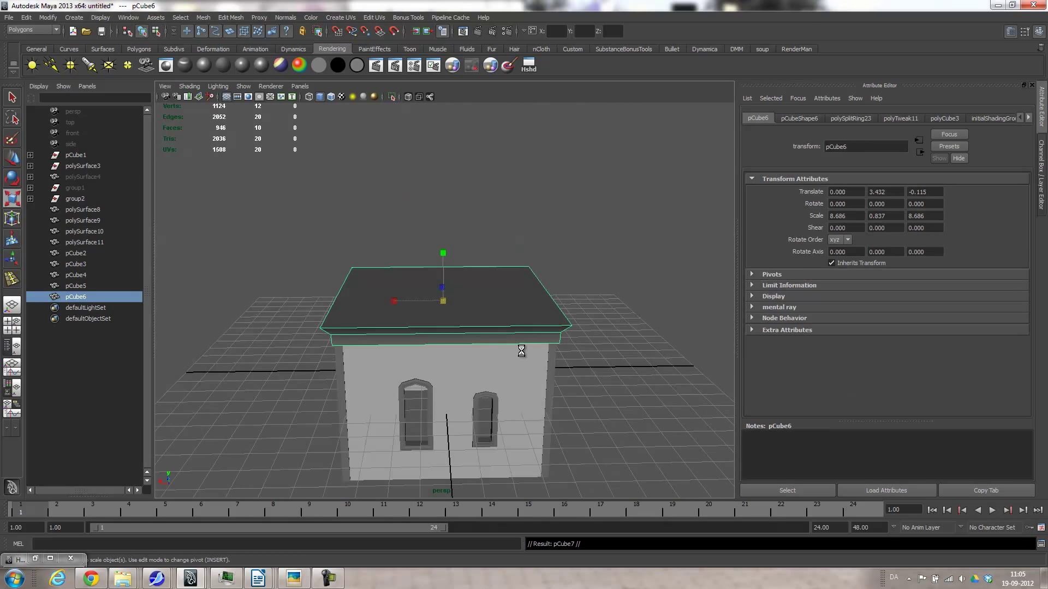
pyautogui.hotkey('ctrl', 'd')
pyautogui.press('w')
pyautogui.moveTo(444, 263); pyautogui.dragTo(441, 242)
pyautogui.press('r')
pyautogui.moveTo(584, 420); pyautogui.dragTo(629, 415, button='middle')
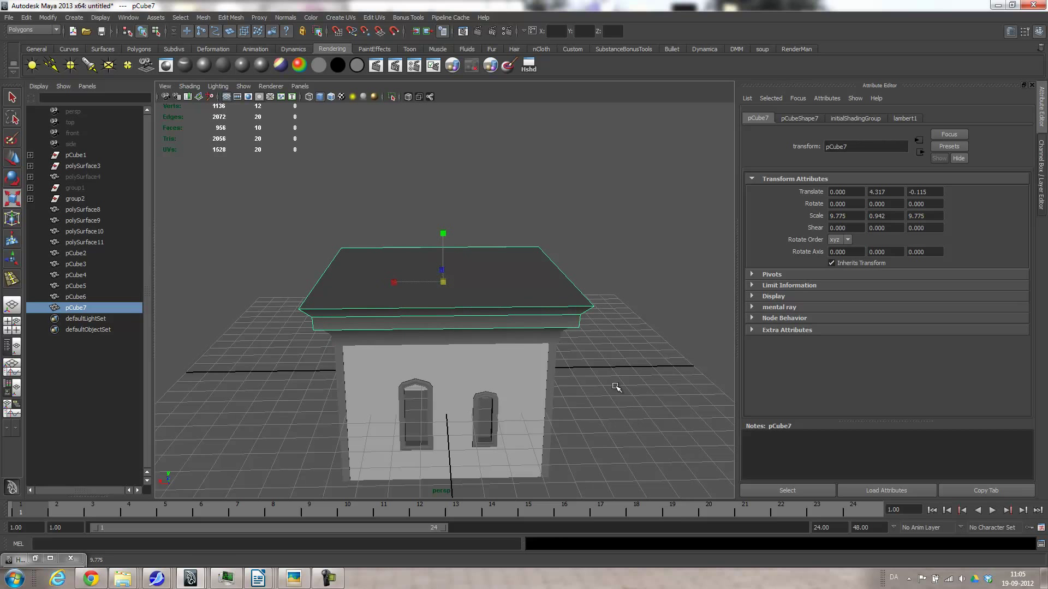
# Shrink the upper slab's top face and raise it high to form a steep tapered roof with a flat top
pyautogui.moveTo(468, 272); pyautogui.dragTo(467, 298, button='right')
pyautogui.click(469, 270)
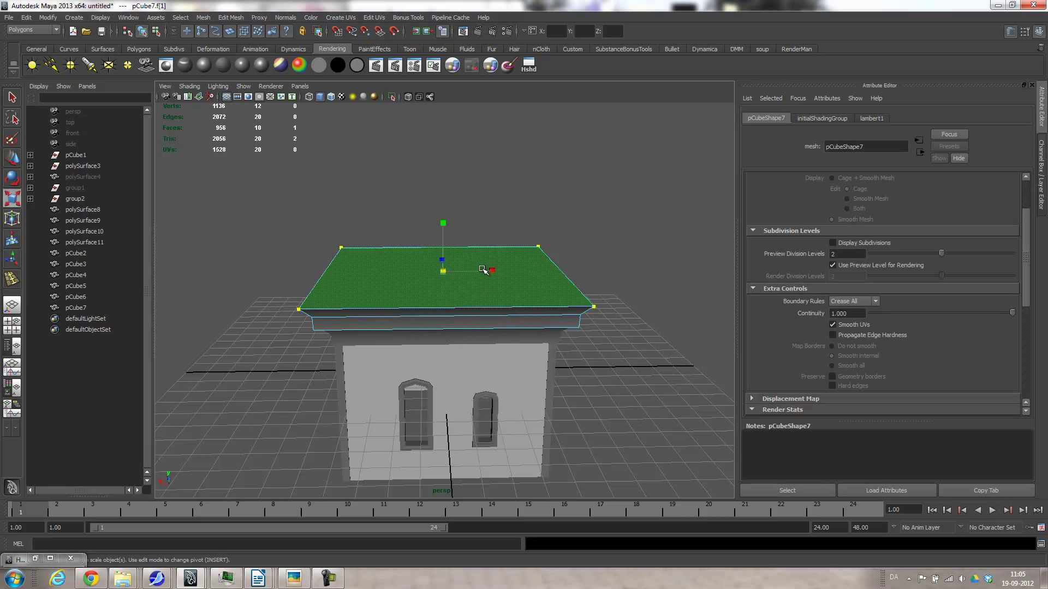
pyautogui.moveTo(445, 268); pyautogui.dragTo(321, 275)
pyautogui.press('w')
pyautogui.moveTo(443, 238); pyautogui.dragTo(443, 93)
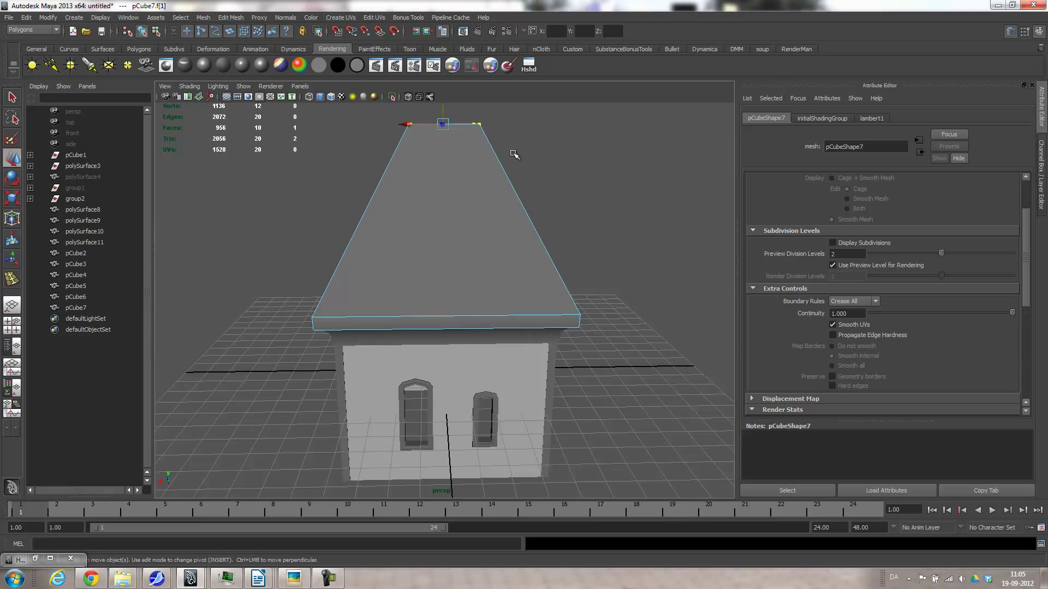
# Assign a new Blinn material to the four sloping faces of the roof
pyautogui.keyDown('alt'); pyautogui.moveTo(491, 187); pyautogui.dragTo(558, 199); pyautogui.keyUp('alt')
pyautogui.keyDown('alt'); pyautogui.moveTo(409, 253); pyautogui.dragTo(437, 248); pyautogui.keyUp('alt')
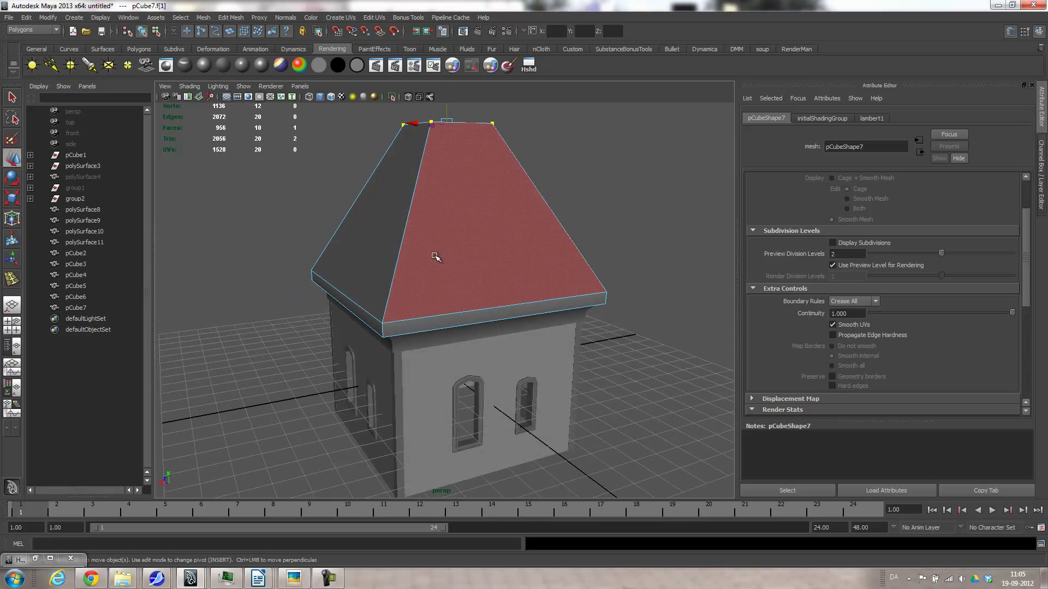
pyautogui.moveTo(299, 157); pyautogui.dragTo(587, 199)
pyautogui.keyDown('alt'); pyautogui.moveTo(512, 276); pyautogui.dragTo(420, 271); pyautogui.keyUp('alt')
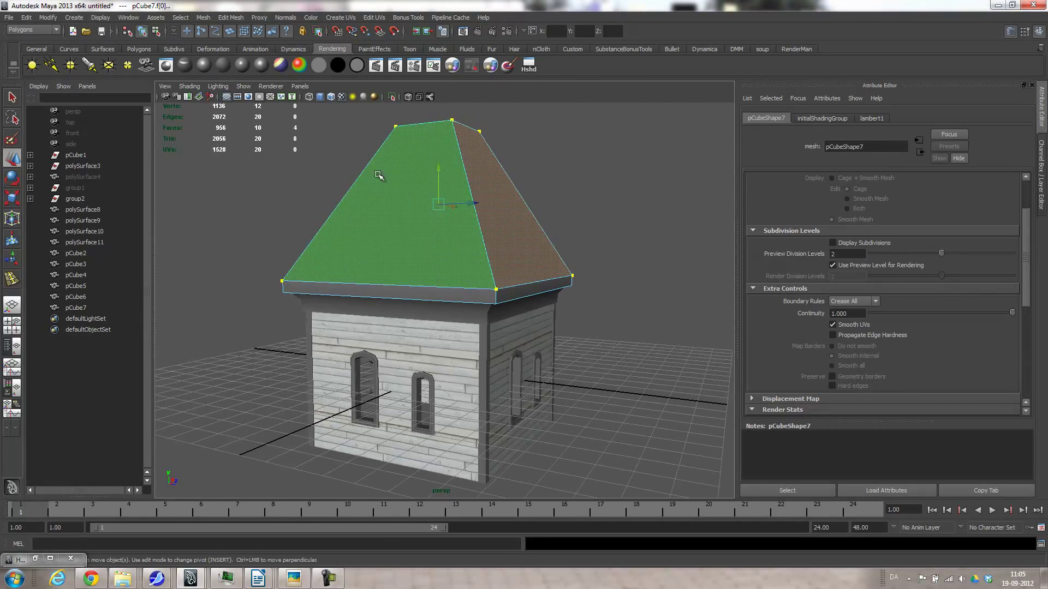
pyautogui.click(204, 64)
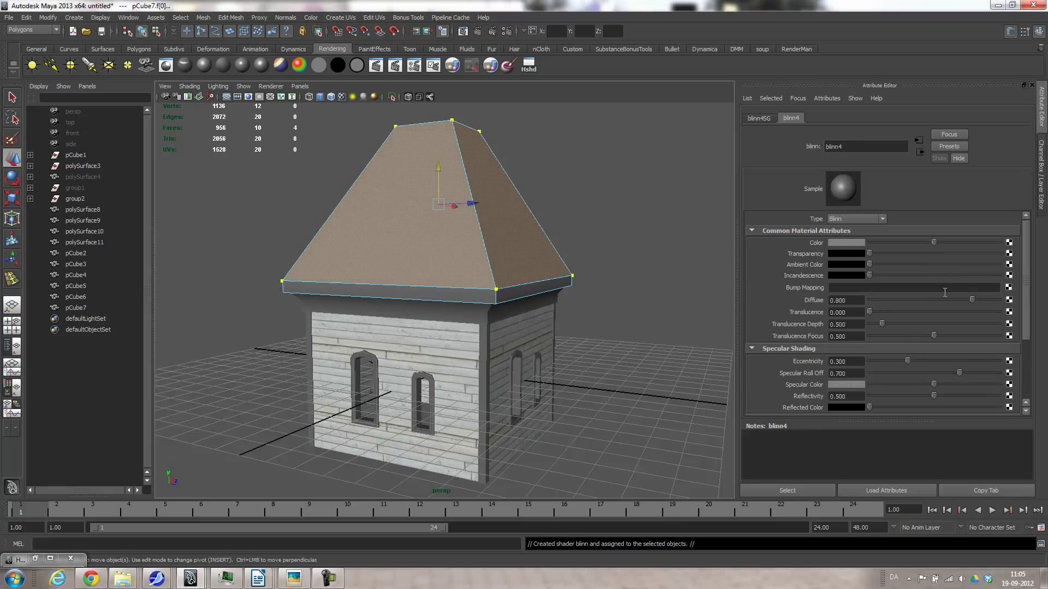
# Connect a file texture to the Blinn's color and load the image RooftilesSlate0045_3_thumbhuge.jpg
pyautogui.click(1009, 242)
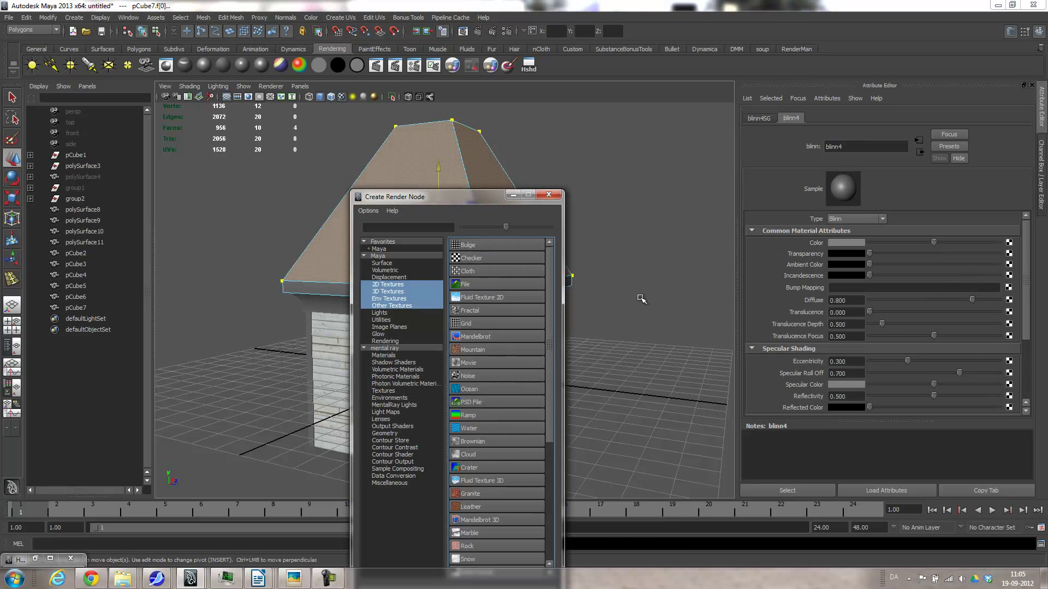
pyautogui.click(485, 284)
pyautogui.click(948, 272)
pyautogui.doubleClick(434, 185)
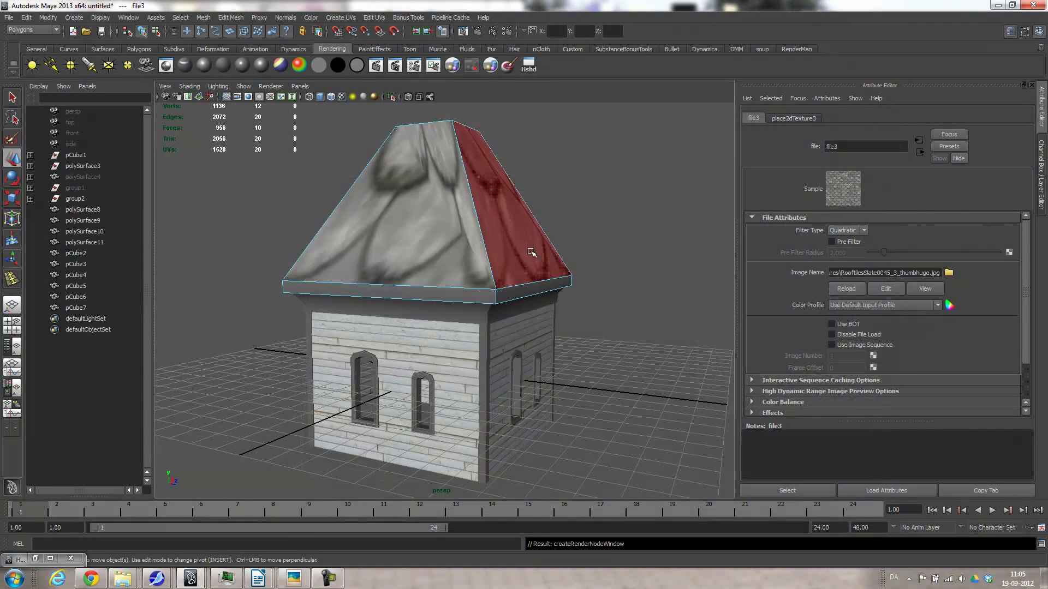
# Apply a planar UV projection fitted to the best plane to one sloping roof face
pyautogui.keyDown('alt'); pyautogui.moveTo(586, 298); pyautogui.dragTo(517, 296); pyautogui.keyUp('alt')
pyautogui.keyDown('alt'); pyautogui.moveTo(566, 248); pyautogui.dragTo(588, 285, button='middle'); pyautogui.keyUp('alt')
pyautogui.click(473, 257)
pyautogui.keyDown('alt'); pyautogui.moveTo(598, 229); pyautogui.dragTo(592, 254); pyautogui.keyUp('alt')
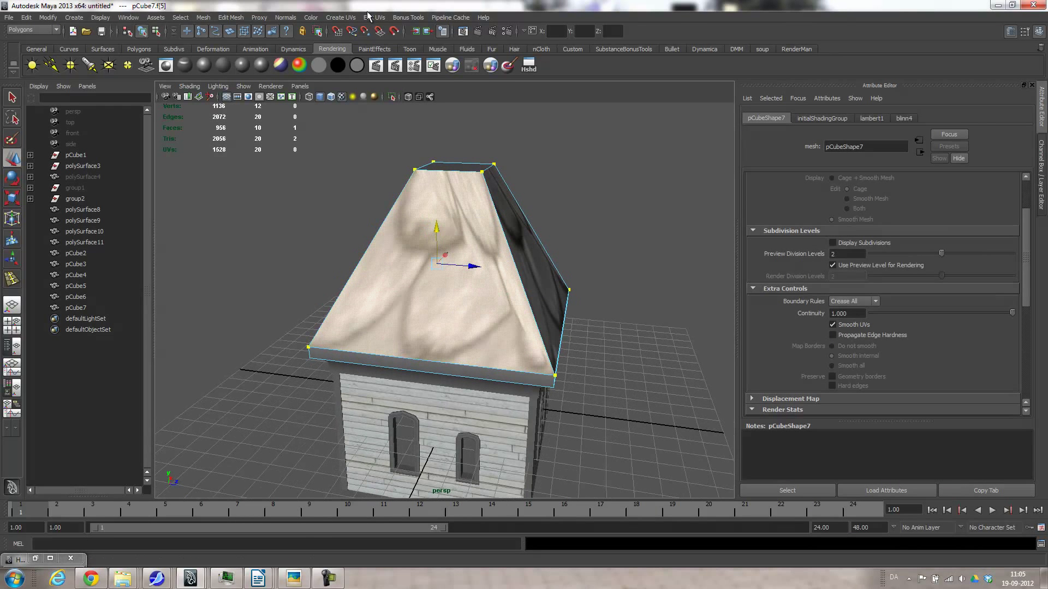
pyautogui.click(344, 19)
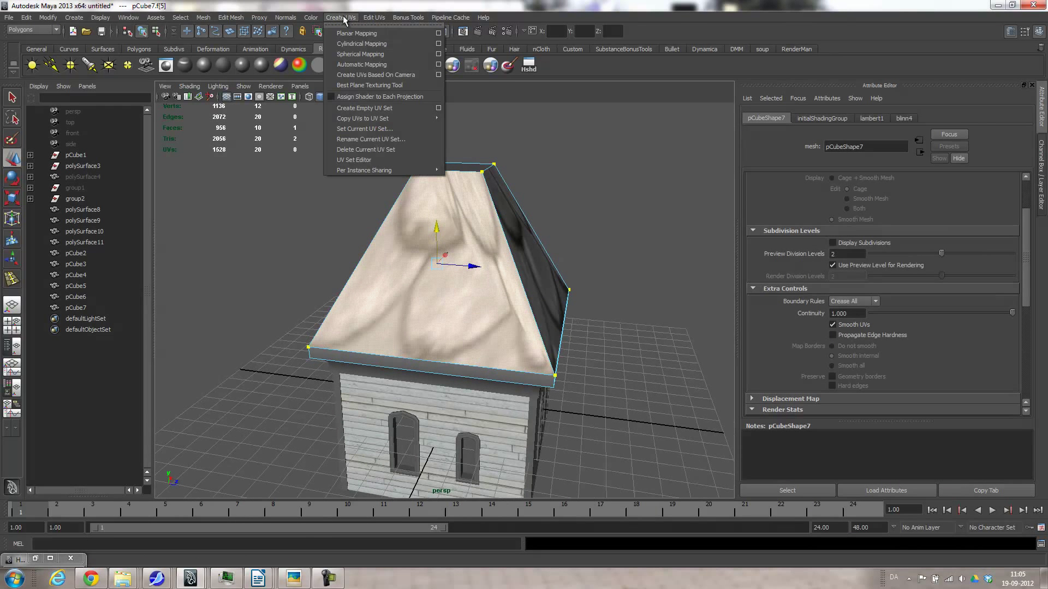
pyautogui.click(441, 33)
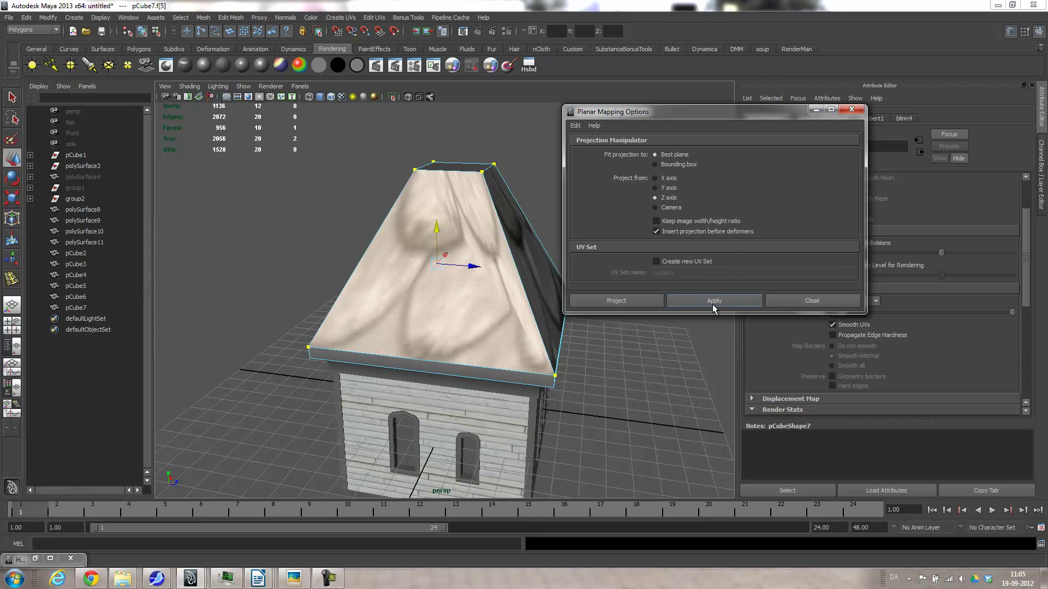
pyautogui.click(713, 302)
# Apply the same best-plane planar projection to each of the other three sloping roof faces
pyautogui.keyDown('alt'); pyautogui.moveTo(589, 356); pyautogui.dragTo(469, 347); pyautogui.keyUp('alt')
pyautogui.click(464, 300)
pyautogui.click(699, 303)
pyautogui.click(686, 300)
pyautogui.keyDown('alt'); pyautogui.moveTo(546, 327); pyautogui.dragTo(455, 308); pyautogui.keyUp('alt')
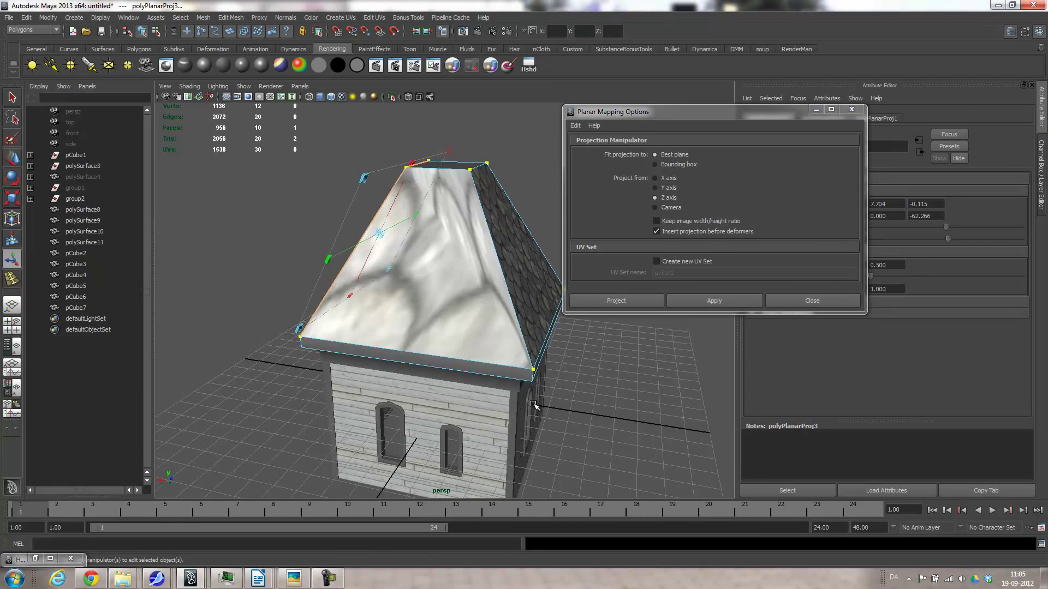
pyautogui.click(734, 299)
pyautogui.keyDown('alt'); pyautogui.moveTo(601, 349); pyautogui.dragTo(696, 320); pyautogui.keyUp('alt')
pyautogui.click(792, 303)
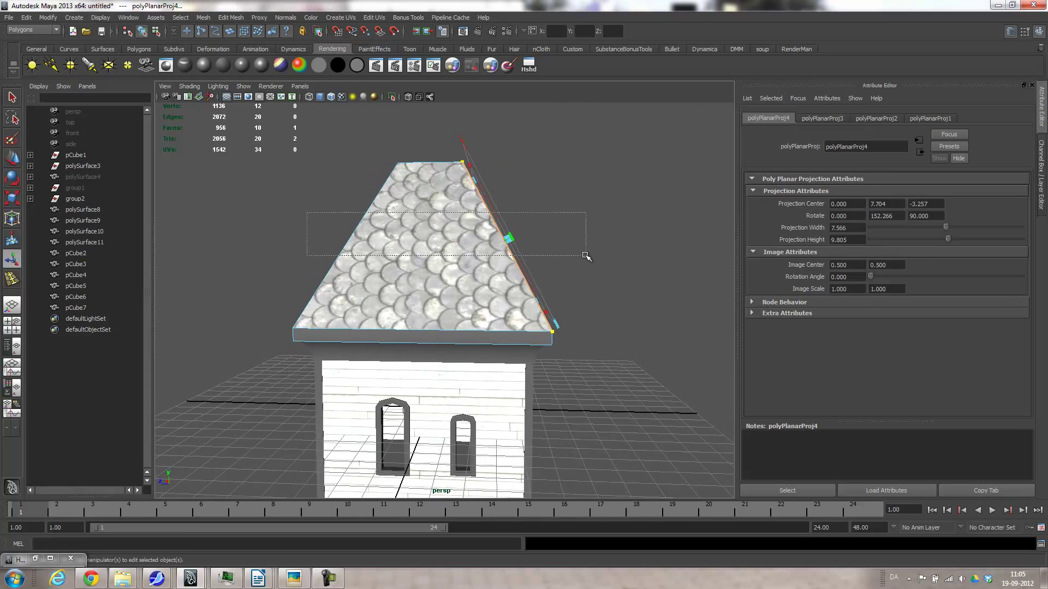
# Rotate the UVs of the four sloping roof faces 90 degrees clockwise in the UV Texture Editor so the tile rows run horizontally
pyautogui.moveTo(330, 219); pyautogui.dragTo(587, 257)
pyautogui.click(374, 17)
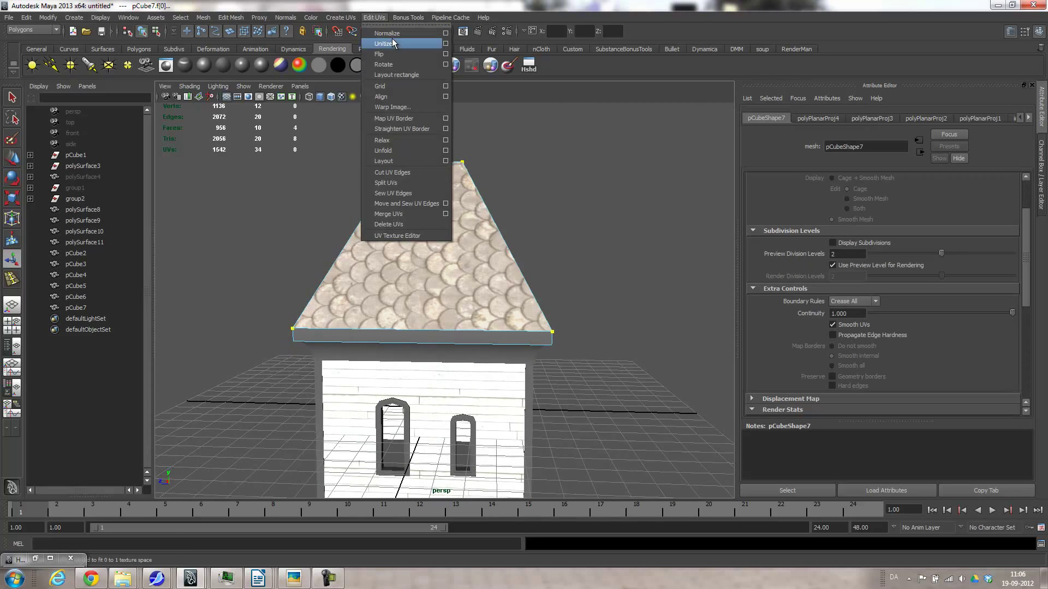
pyautogui.click(406, 234)
pyautogui.moveTo(608, 78); pyautogui.dragTo(676, 79)
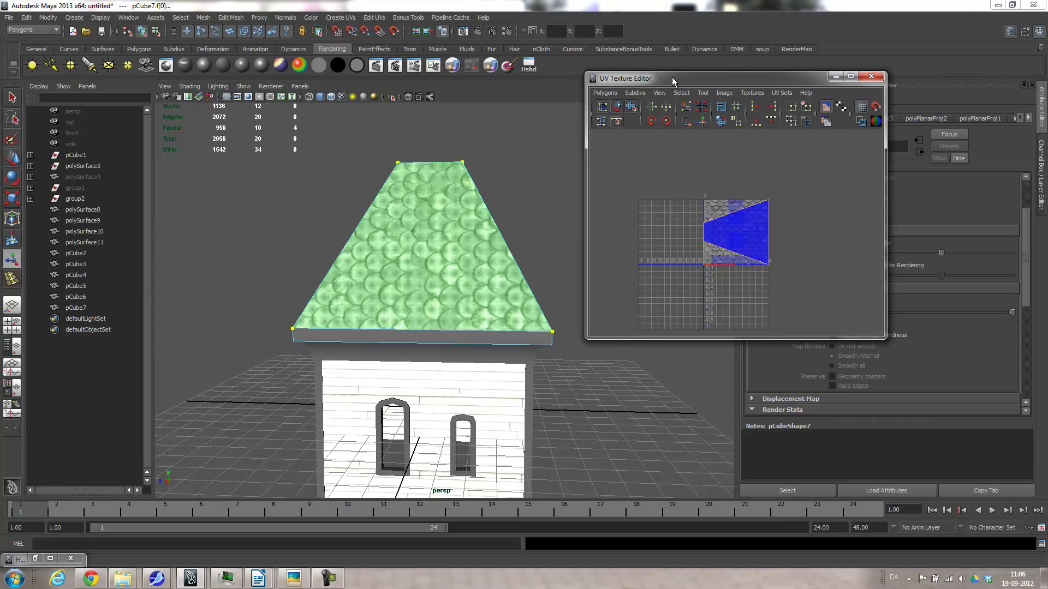
pyautogui.click(670, 125)
pyautogui.click(669, 125)
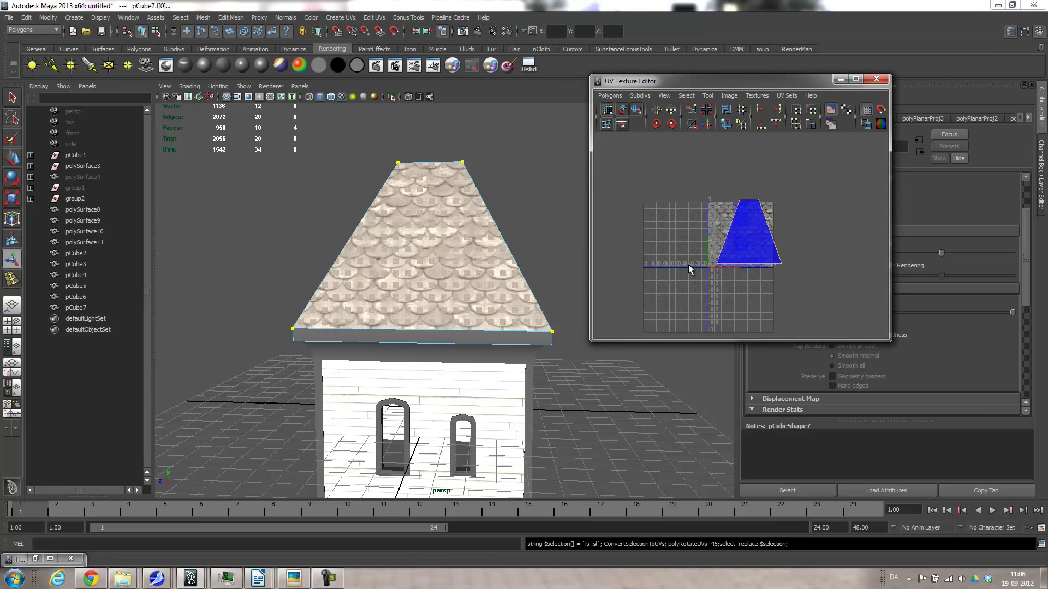
pyautogui.click(877, 81)
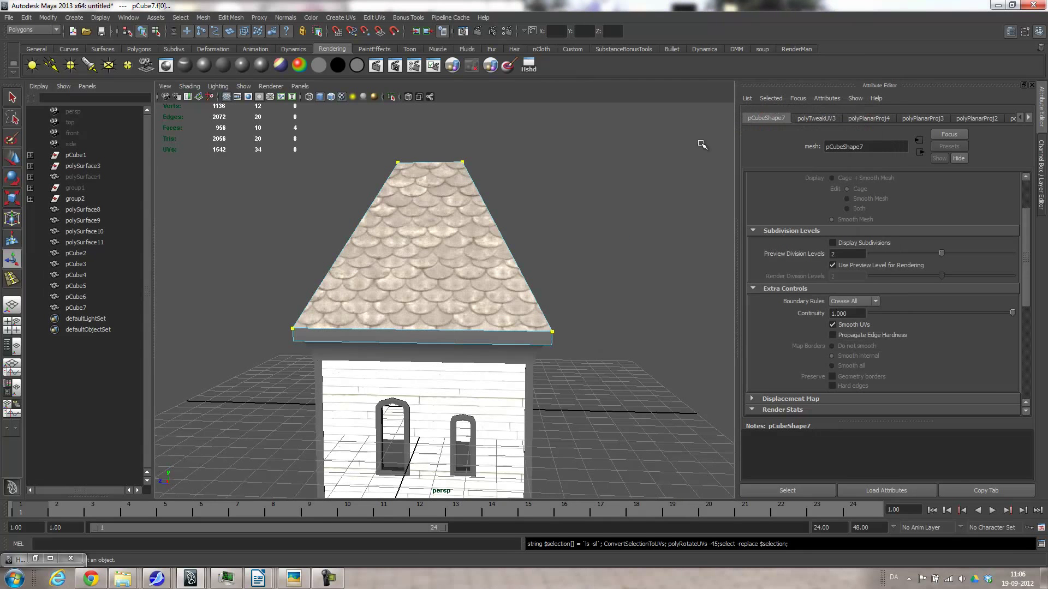
# Set the roof tile texture's Repeat UV to 3 and 2 in its 2D placement and deselect the roof
pyautogui.keyDown('alt'); pyautogui.moveTo(625, 171); pyautogui.dragTo(615, 194); pyautogui.keyUp('alt')
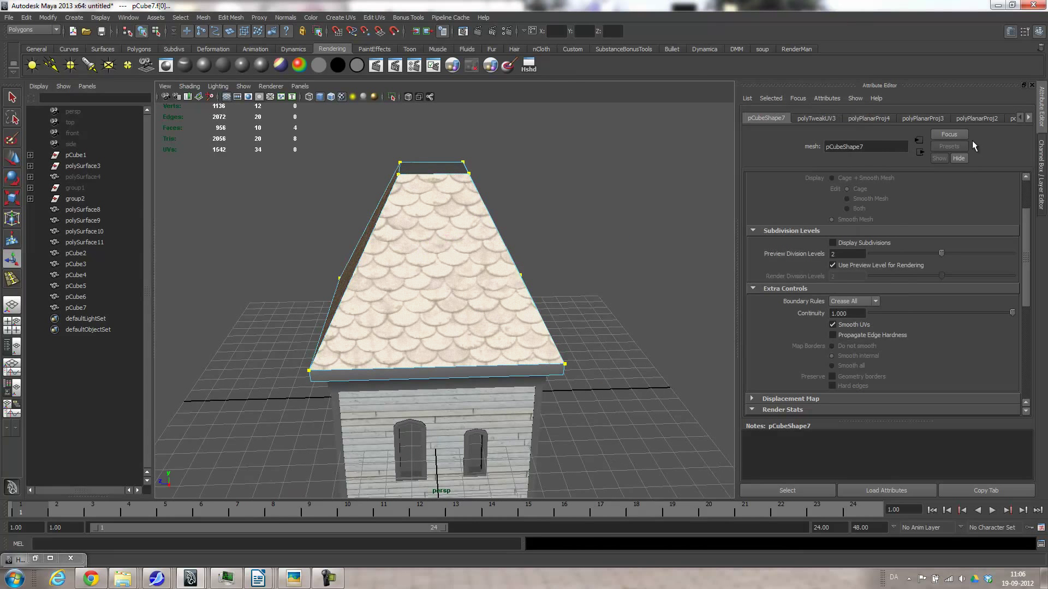
pyautogui.click(1028, 118)
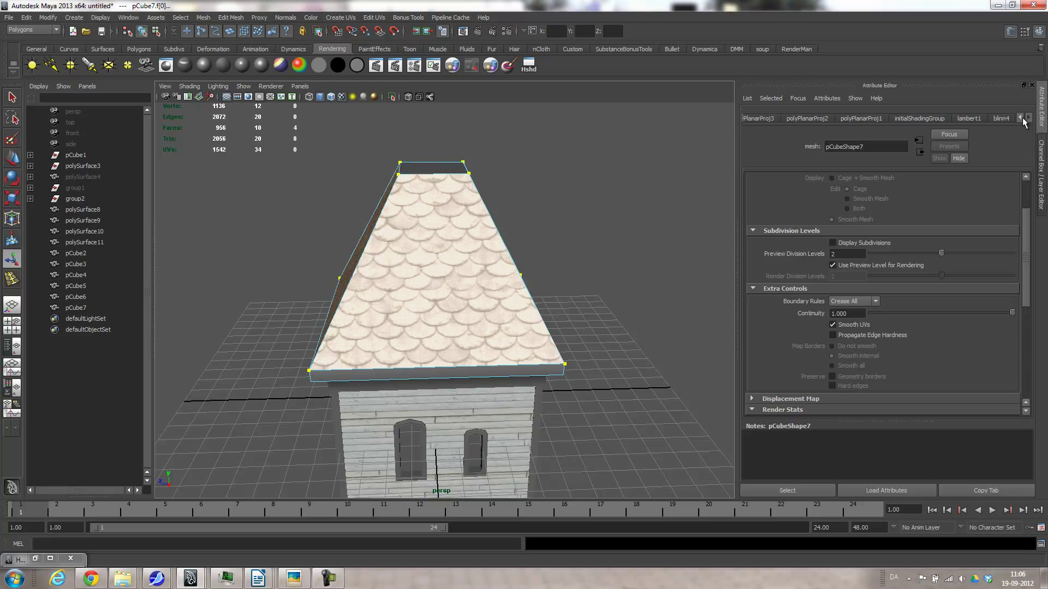
pyautogui.click(1004, 119)
pyautogui.click(1011, 240)
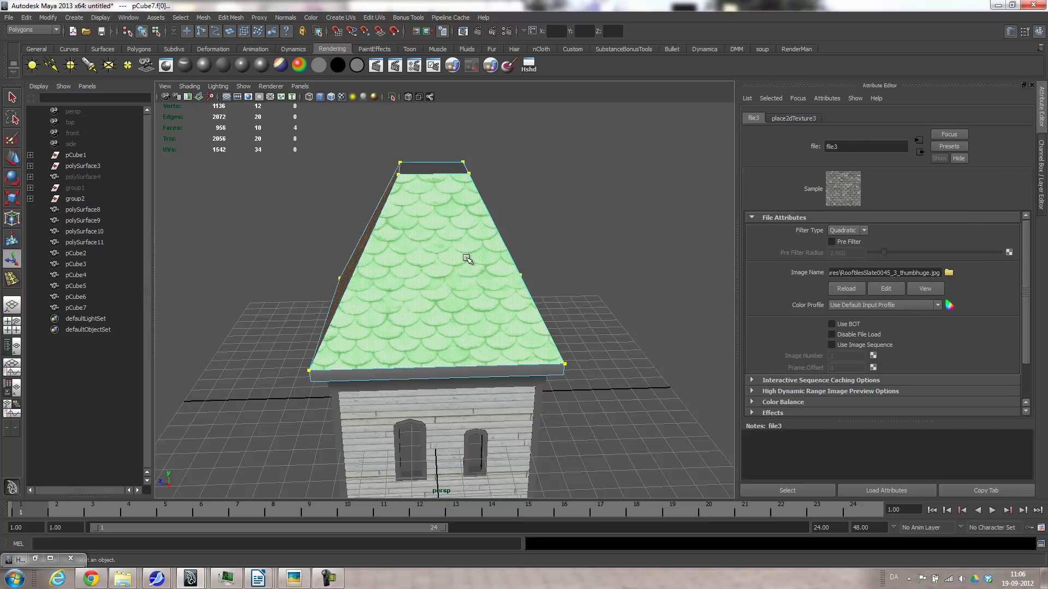
pyautogui.click(800, 118)
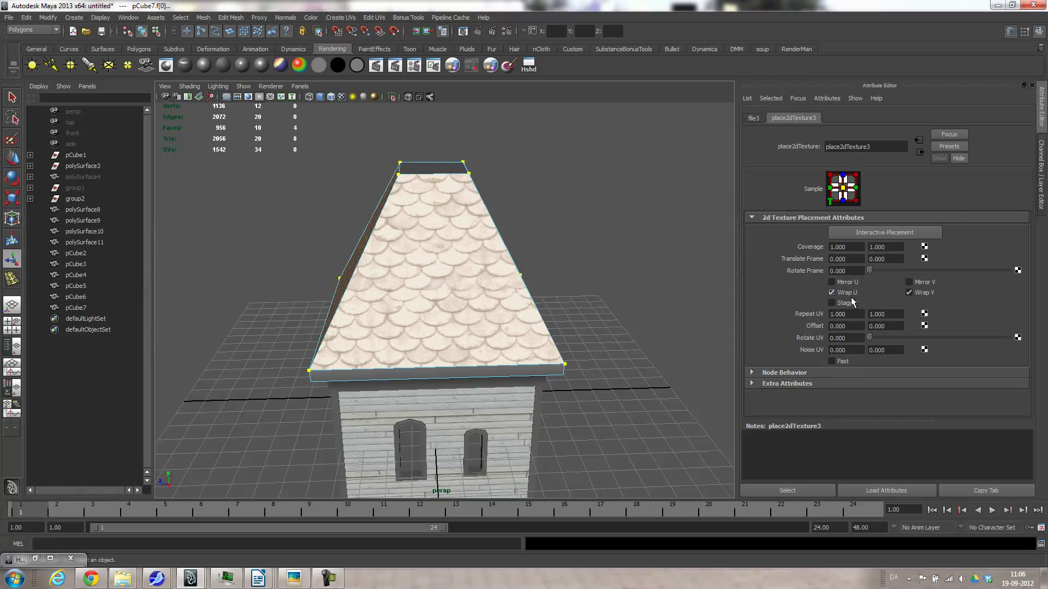
pyautogui.write('3')
pyautogui.press('Tab')
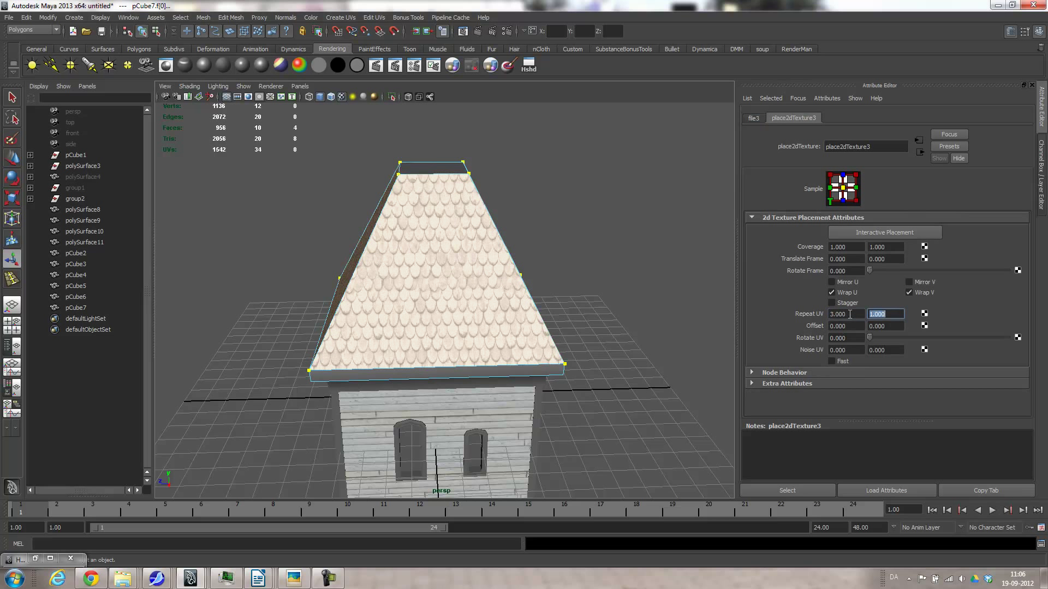
pyautogui.write('2')
pyautogui.press('Tab')
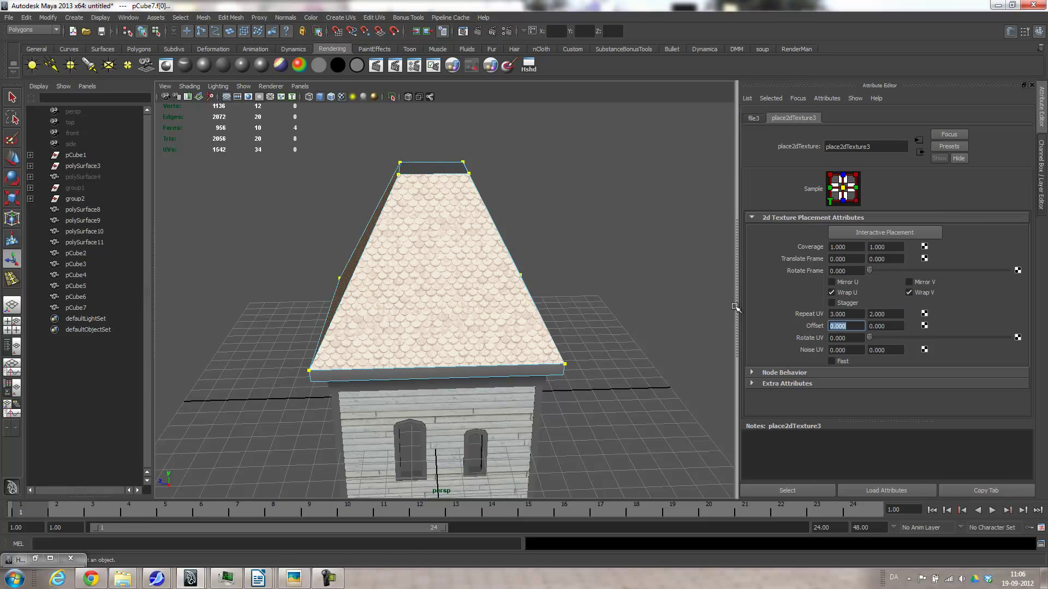
pyautogui.keyDown('alt'); pyautogui.moveTo(463, 344); pyautogui.dragTo(450, 301); pyautogui.keyUp('alt')
pyautogui.click(543, 212)
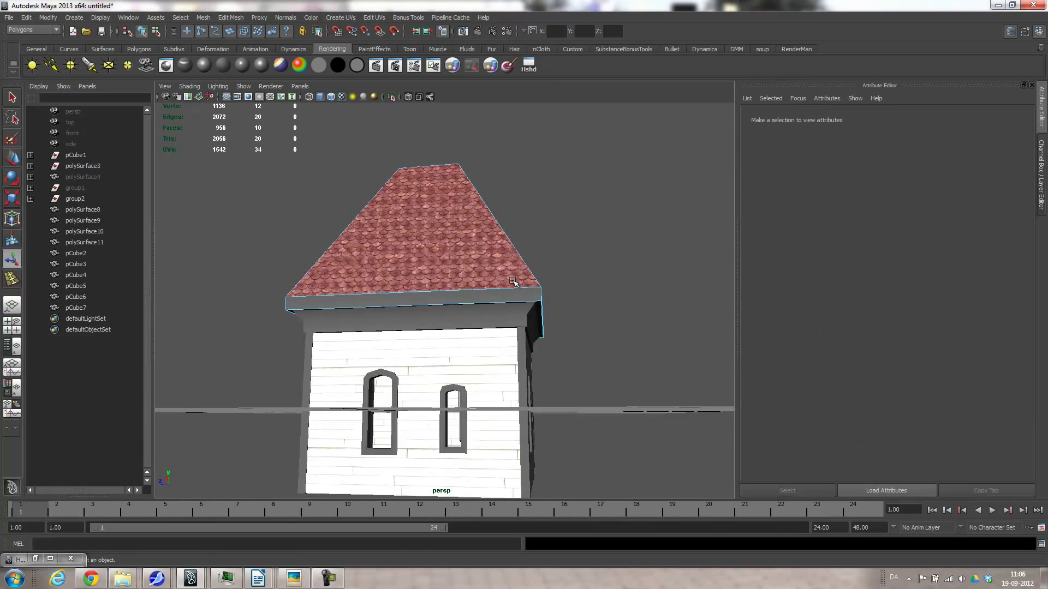
# Check the reference house photo and scale the whole roof down uniformly to about 8.708, 0.839, 8.708
pyautogui.moveTo(485, 288); pyautogui.dragTo(535, 270, button='right')
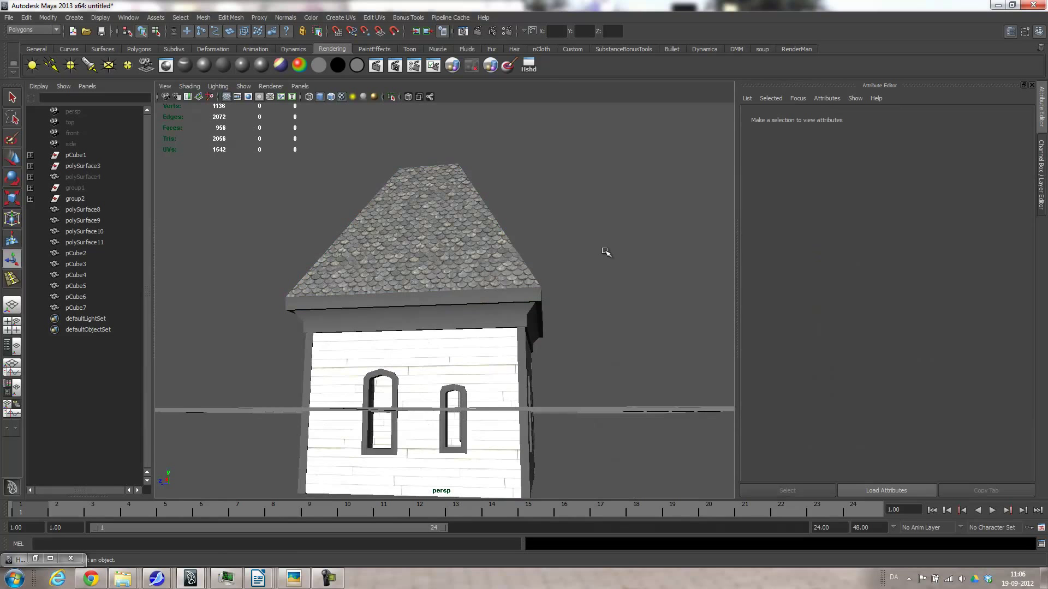
pyautogui.click(299, 581)
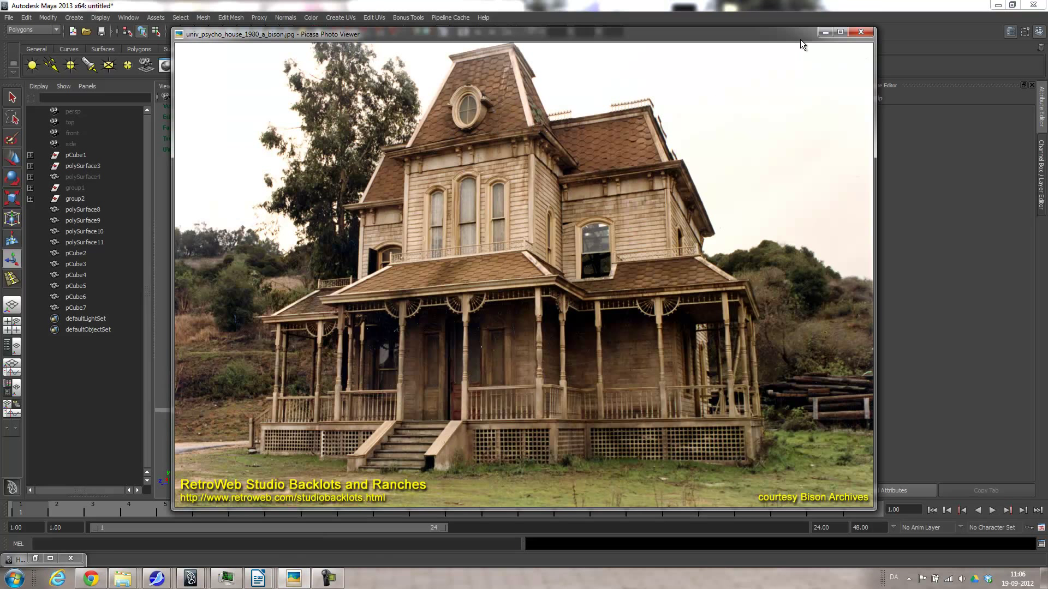
pyautogui.click(825, 33)
pyautogui.click(466, 281)
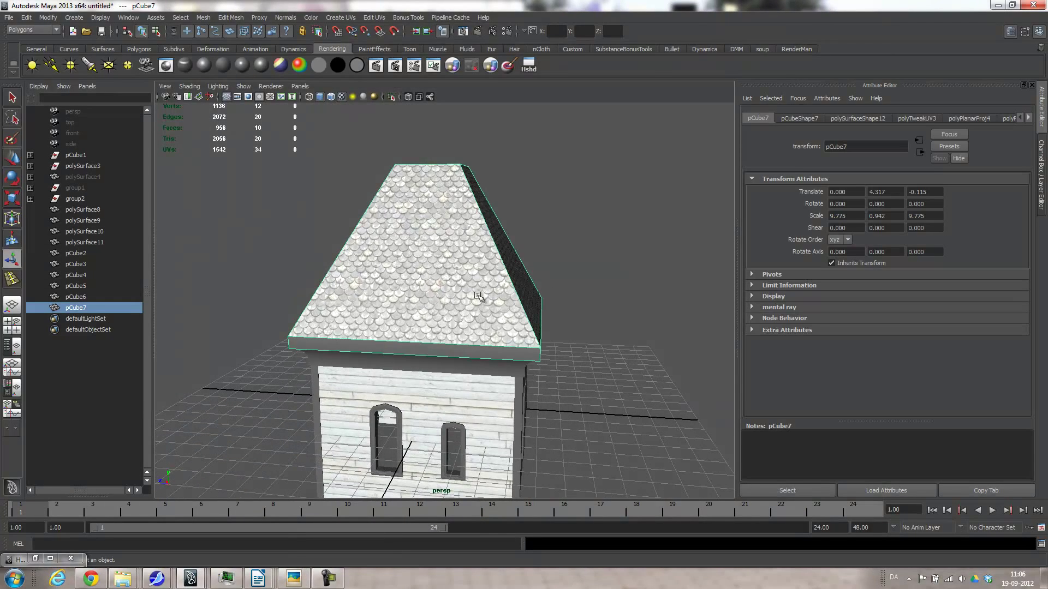
pyautogui.keyDown('alt'); pyautogui.moveTo(544, 298); pyautogui.dragTo(560, 264); pyautogui.keyUp('alt')
pyautogui.keyDown('alt'); pyautogui.moveTo(560, 264); pyautogui.dragTo(599, 238, button='right'); pyautogui.keyUp('alt')
pyautogui.press('r')
pyautogui.moveTo(653, 298); pyautogui.dragTo(620, 285, button='middle')
pyautogui.keyDown('alt'); pyautogui.moveTo(620, 285); pyautogui.dragTo(608, 316); pyautogui.keyUp('alt')
pyautogui.keyDown('alt'); pyautogui.moveTo(607, 315); pyautogui.dragTo(652, 334, button='right'); pyautogui.keyUp('alt')
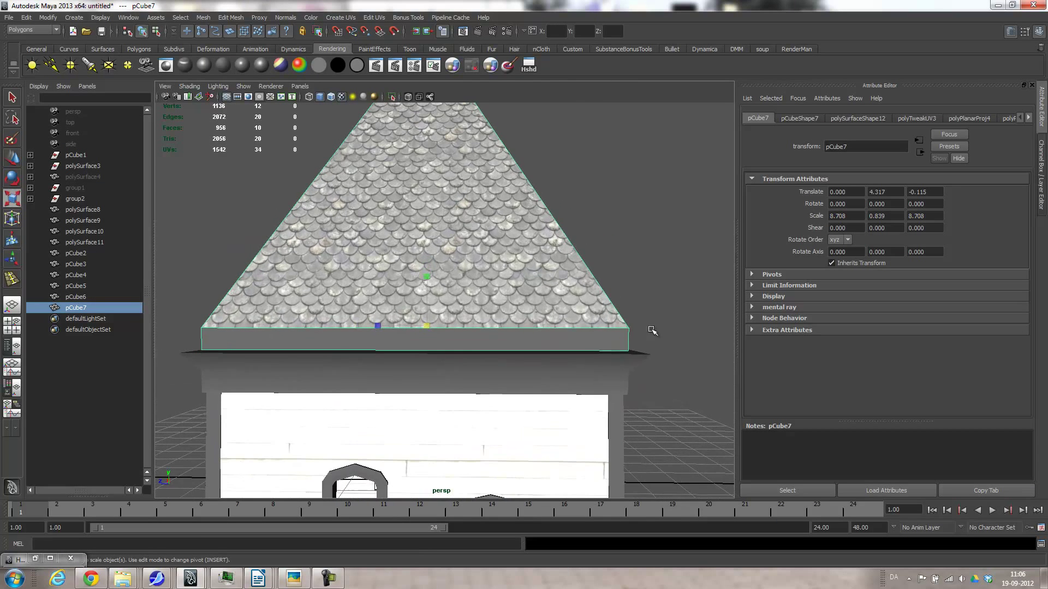
pyautogui.keyDown('alt'); pyautogui.moveTo(683, 349); pyautogui.dragTo(676, 364); pyautogui.keyUp('alt')
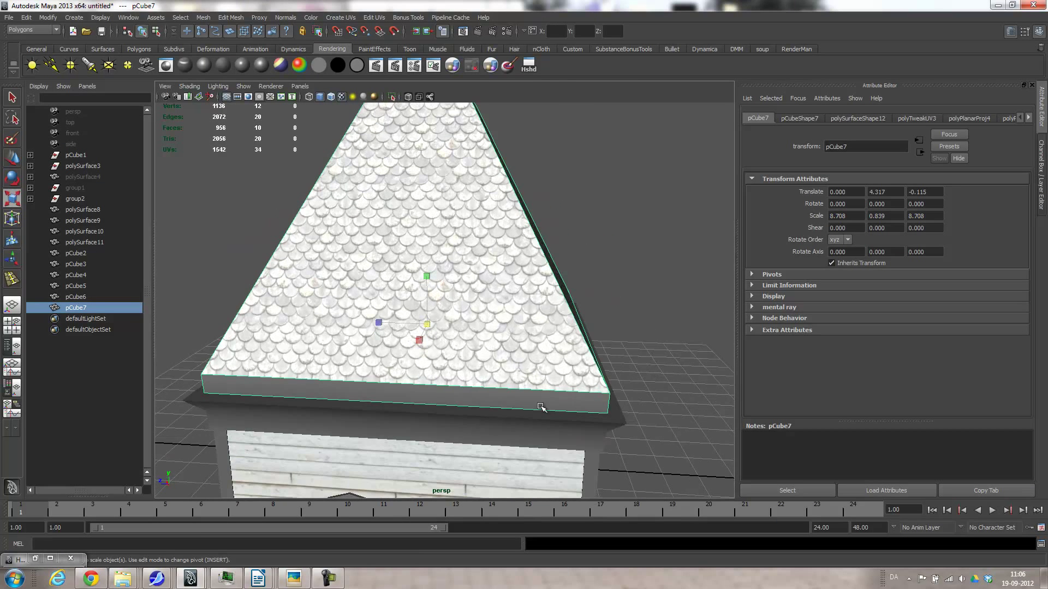
# Try raising one lower edge of the roof's rim slightly
pyautogui.keyDown('alt'); pyautogui.moveTo(507, 406); pyautogui.dragTo(470, 361); pyautogui.keyUp('alt')
pyautogui.moveTo(452, 373); pyautogui.dragTo(452, 346, button='right')
pyautogui.click(451, 376)
pyautogui.keyDown('alt'); pyautogui.moveTo(451, 376); pyautogui.dragTo(360, 362); pyautogui.keyUp('alt')
pyautogui.press('w')
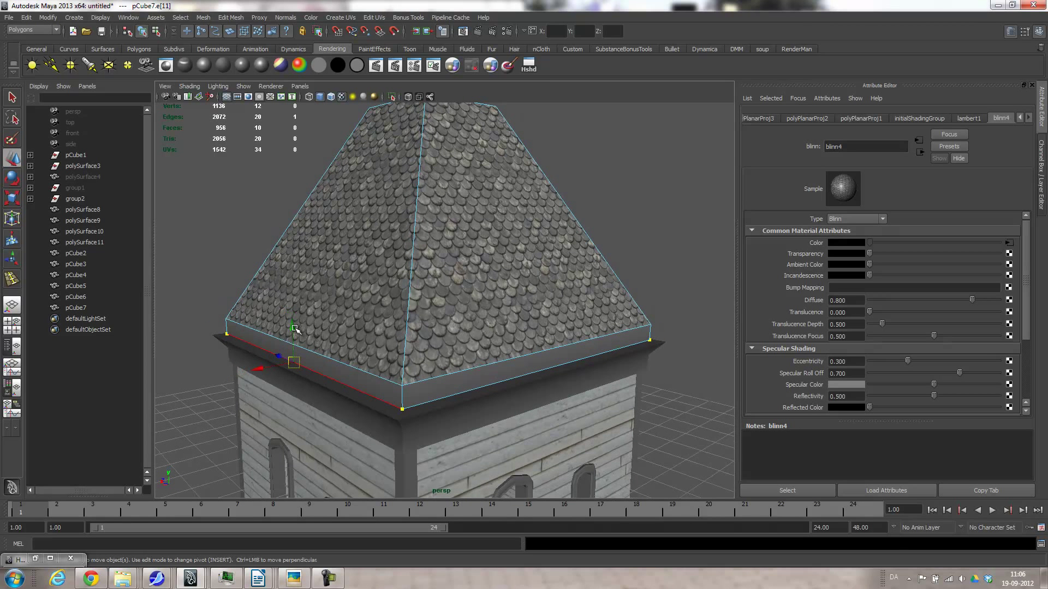
pyautogui.moveTo(294, 328)
pyautogui.mouseDown()
pyautogui.moveTo(295, 309)
pyautogui.moveTo(296, 323)
pyautogui.mouseUp()
# Delete the roof's four vertical rim faces together with its underside face
pyautogui.keyDown('alt'); pyautogui.moveTo(373, 382); pyautogui.dragTo(375, 362); pyautogui.keyUp('alt')
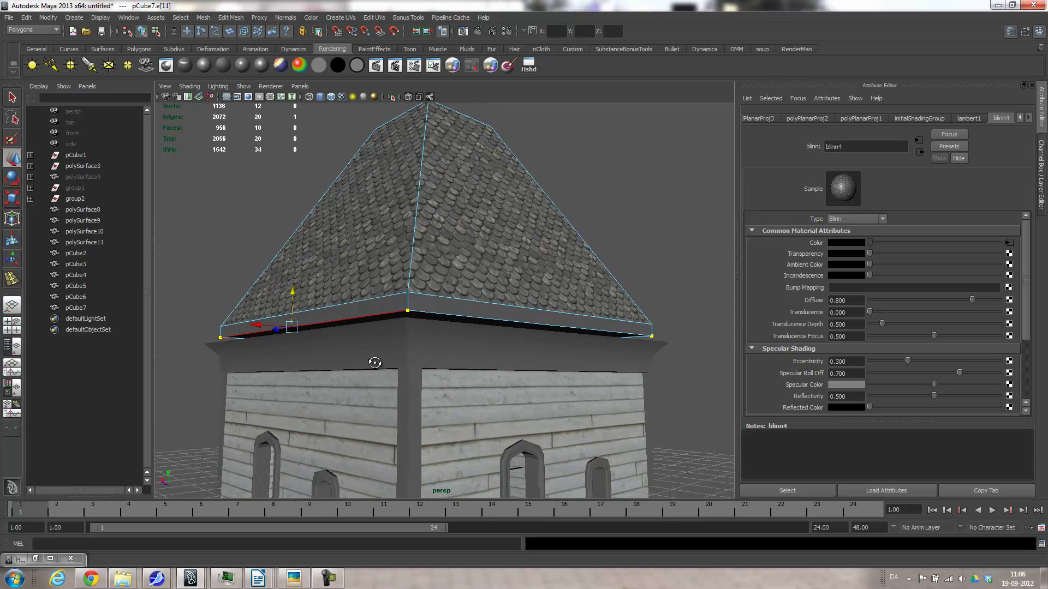
pyautogui.moveTo(421, 310); pyautogui.dragTo(422, 334, button='right')
pyautogui.click(429, 317)
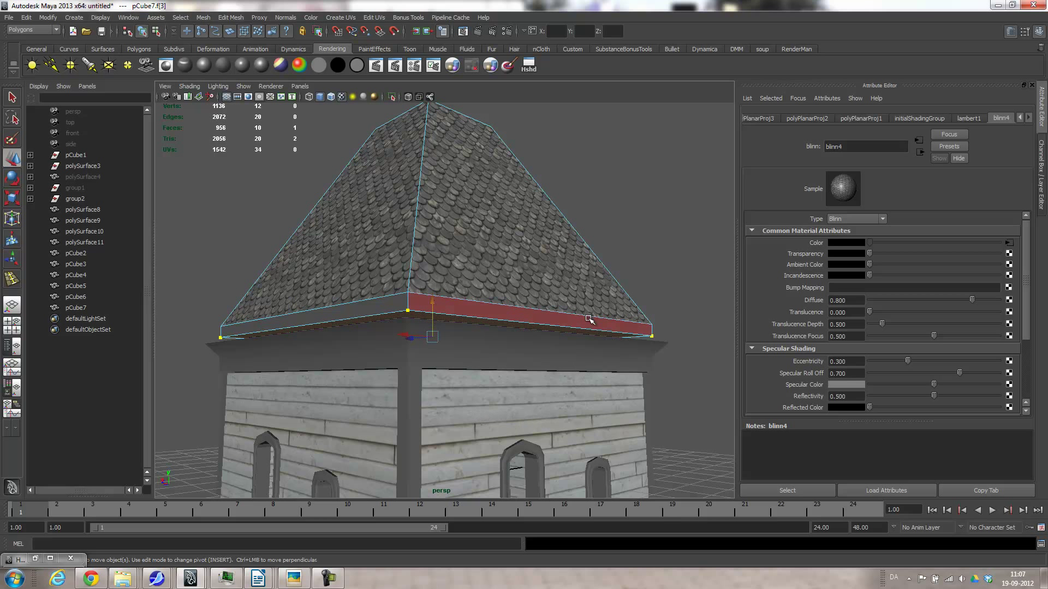
pyautogui.hotkey('ctrl', 'e')
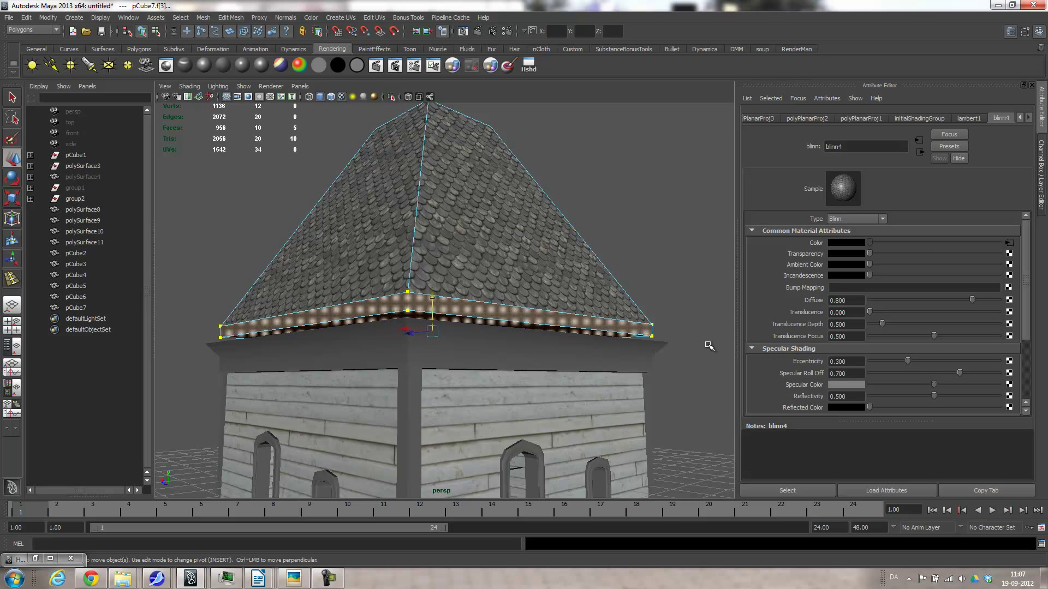
pyautogui.press('Delete')
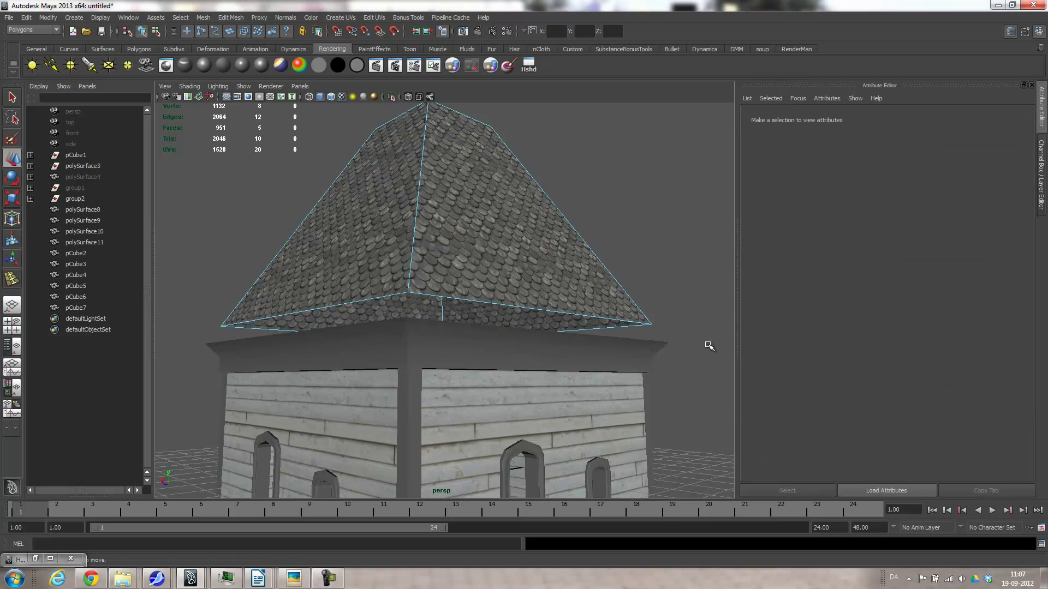
# Lower the whole roof onto the cornice, to a Translate Y of about 3.809
pyautogui.keyDown('alt'); pyautogui.moveTo(546, 253); pyautogui.dragTo(526, 245); pyautogui.keyUp('alt')
pyautogui.moveTo(499, 229); pyautogui.dragTo(540, 224, button='right')
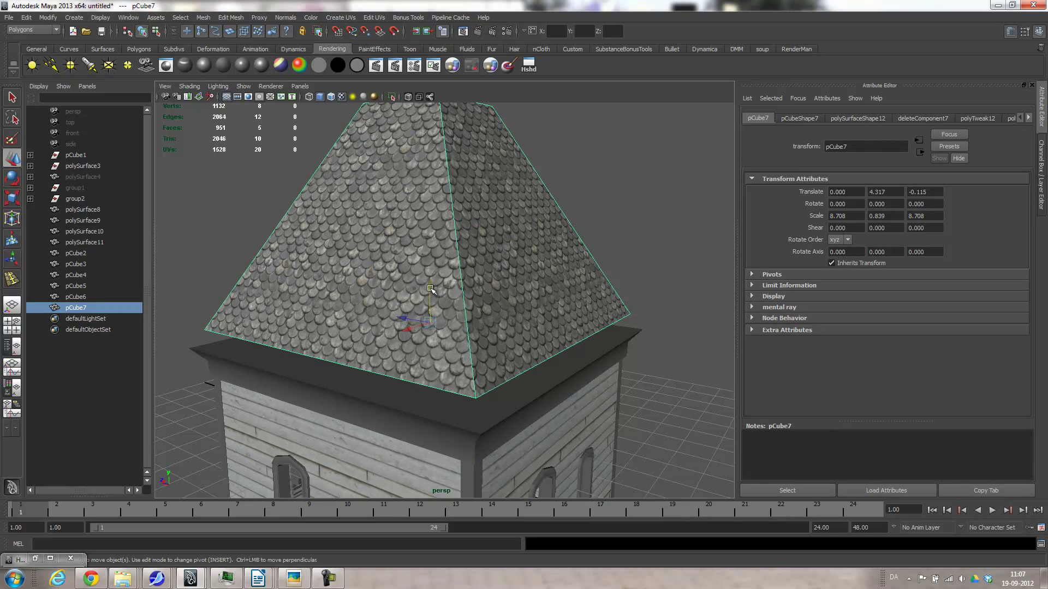
pyautogui.moveTo(431, 289); pyautogui.dragTo(455, 286)
# Check the reference photo's roof trim, create a polygon cube and snap it onto a sloping corner edge of the roof
pyautogui.click(293, 580)
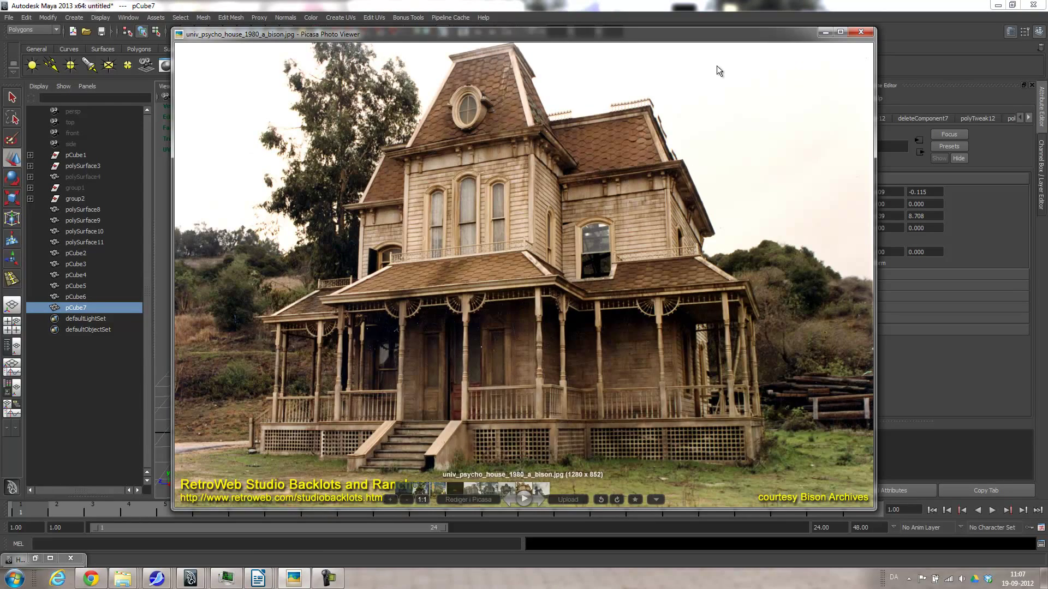
pyautogui.click(824, 32)
pyautogui.keyDown('alt'); pyautogui.moveTo(530, 186); pyautogui.dragTo(474, 251); pyautogui.keyUp('alt')
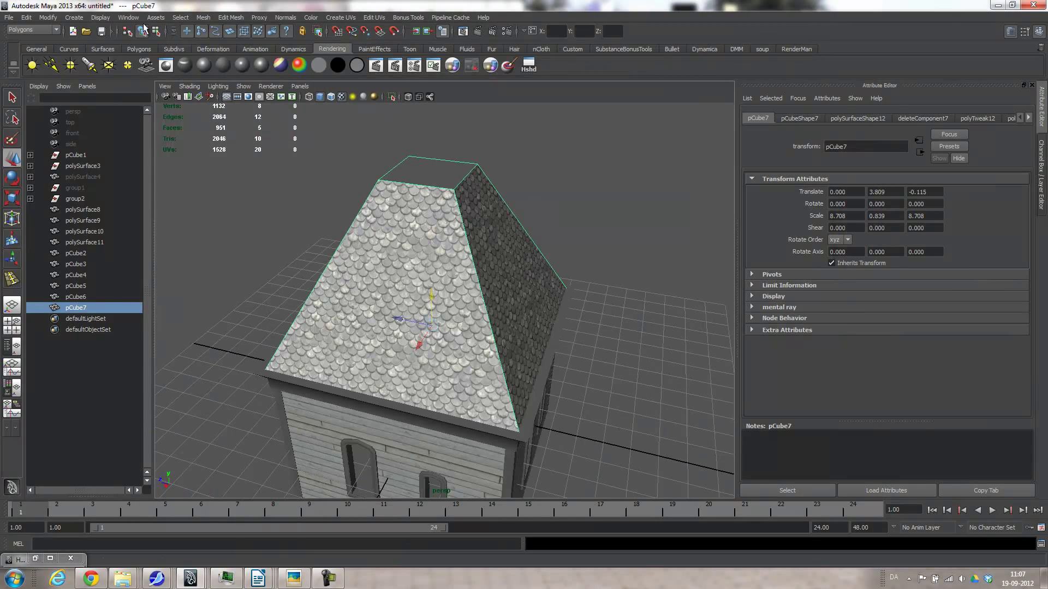
pyautogui.click(73, 18)
pyautogui.moveTo(152, 43)
pyautogui.click(200, 68)
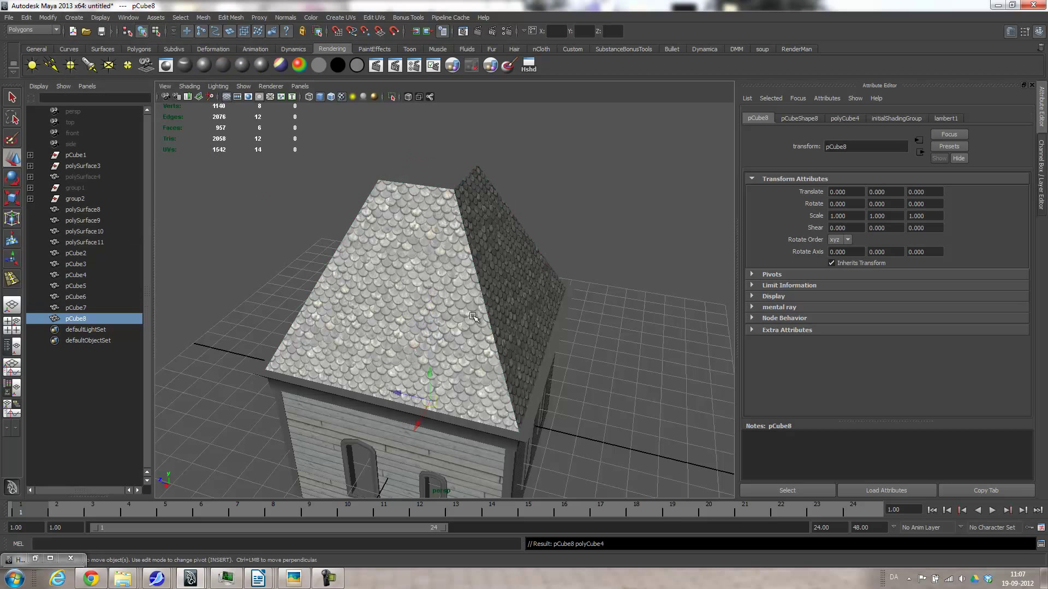
pyautogui.keyDown('alt'); pyautogui.moveTo(475, 317); pyautogui.dragTo(472, 303); pyautogui.keyUp('alt')
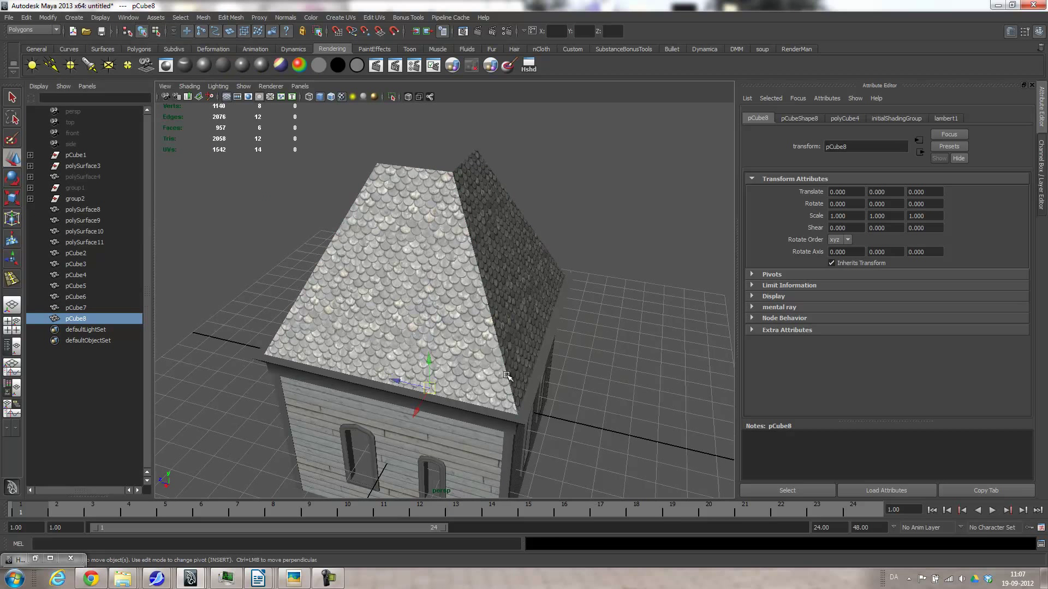
pyautogui.press('c')
pyautogui.moveTo(480, 268); pyautogui.dragTo(472, 288, button='middle')
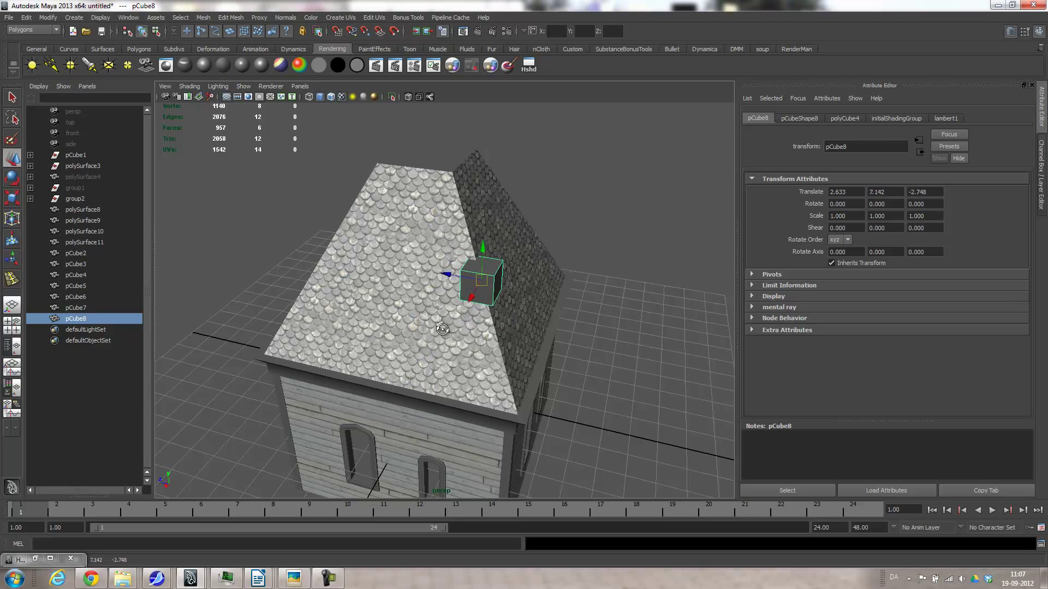
# Scale the cube uniformly to about 0.359 and rotate it to about 24.527, -11.709, 23.976 to align with the roof's corner edge
pyautogui.keyDown('alt'); pyautogui.moveTo(444, 328); pyautogui.dragTo(530, 359); pyautogui.keyUp('alt')
pyautogui.keyDown('alt'); pyautogui.moveTo(530, 359); pyautogui.dragTo(653, 375, button='right'); pyautogui.keyUp('alt')
pyautogui.keyDown('alt'); pyautogui.moveTo(605, 354); pyautogui.dragTo(601, 352); pyautogui.keyUp('alt')
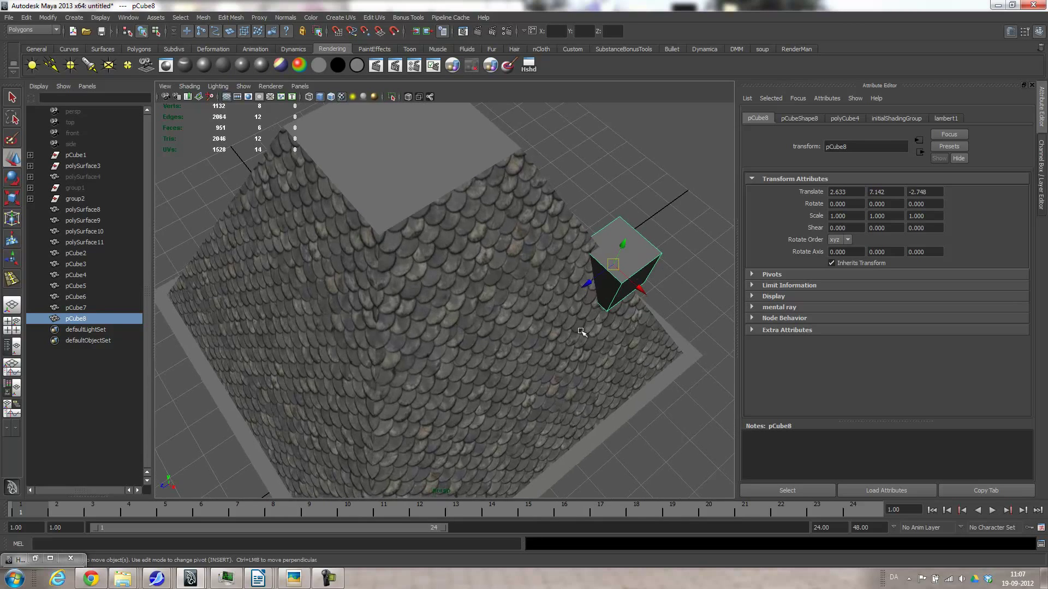
pyautogui.press('r')
pyautogui.moveTo(662, 344)
pyautogui.mouseDown(button='middle')
pyautogui.moveTo(679, 339)
pyautogui.moveTo(667, 343)
pyautogui.mouseUp(button='middle')
pyautogui.press('e')
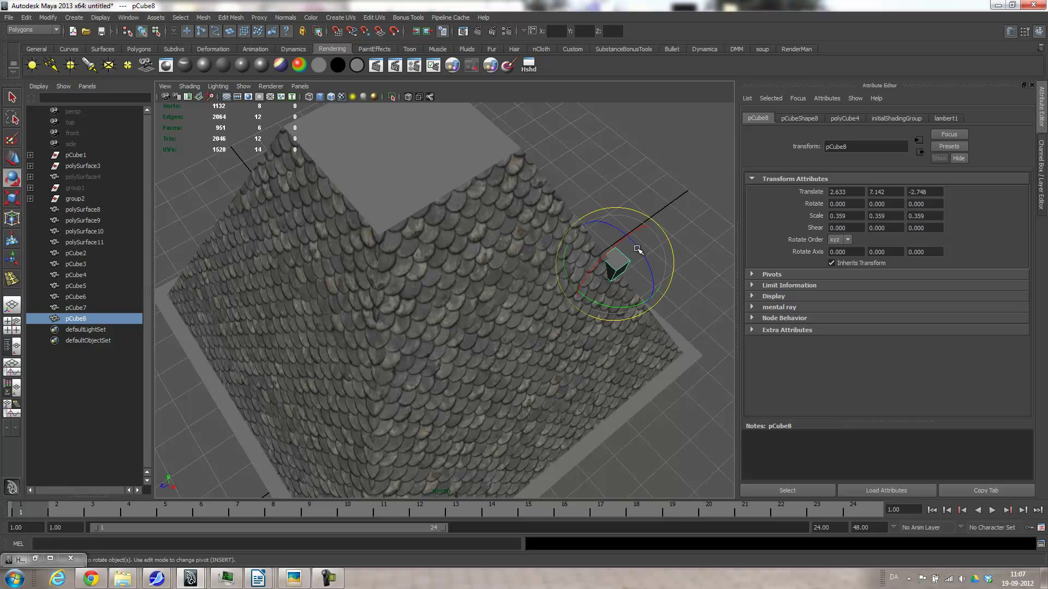
pyautogui.moveTo(640, 249); pyautogui.dragTo(526, 298)
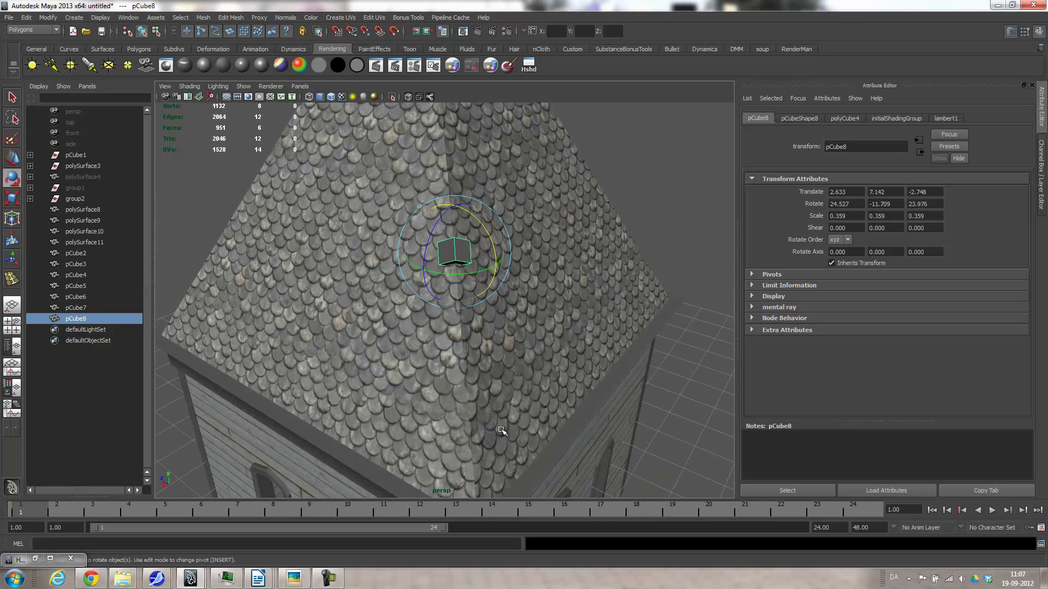
# Stretch the cube along its Y axis to a scale of about 7.133, forming a long trim beam along the roof's corner edge
pyautogui.press('r')
pyautogui.moveTo(450, 208); pyautogui.dragTo(450, 112)
pyautogui.keyDown('alt'); pyautogui.moveTo(553, 300); pyautogui.dragTo(423, 307, button='right'); pyautogui.keyUp('alt')
pyautogui.keyDown('alt'); pyautogui.moveTo(424, 306); pyautogui.dragTo(491, 312); pyautogui.keyUp('alt')
pyautogui.moveTo(493, 223); pyautogui.dragTo(465, 143)
pyautogui.moveTo(499, 226); pyautogui.dragTo(483, 211)
# Move the trim beam down along the roof's corner edge to about 2.818, 6.813, -2.916
pyautogui.press('w')
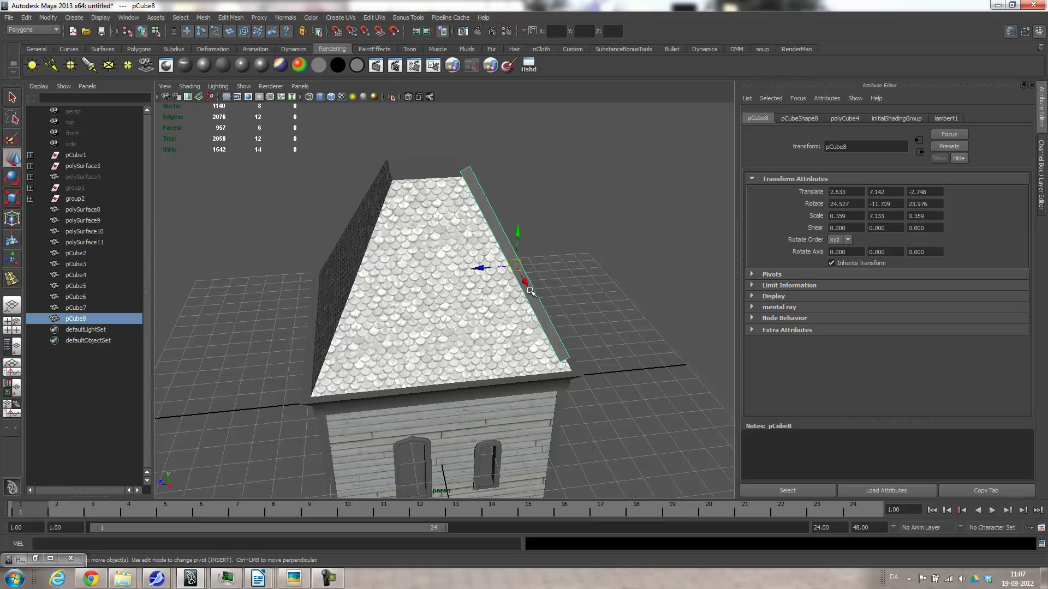
pyautogui.keyDown('alt'); pyautogui.moveTo(525, 282); pyautogui.dragTo(525, 301); pyautogui.keyUp('alt')
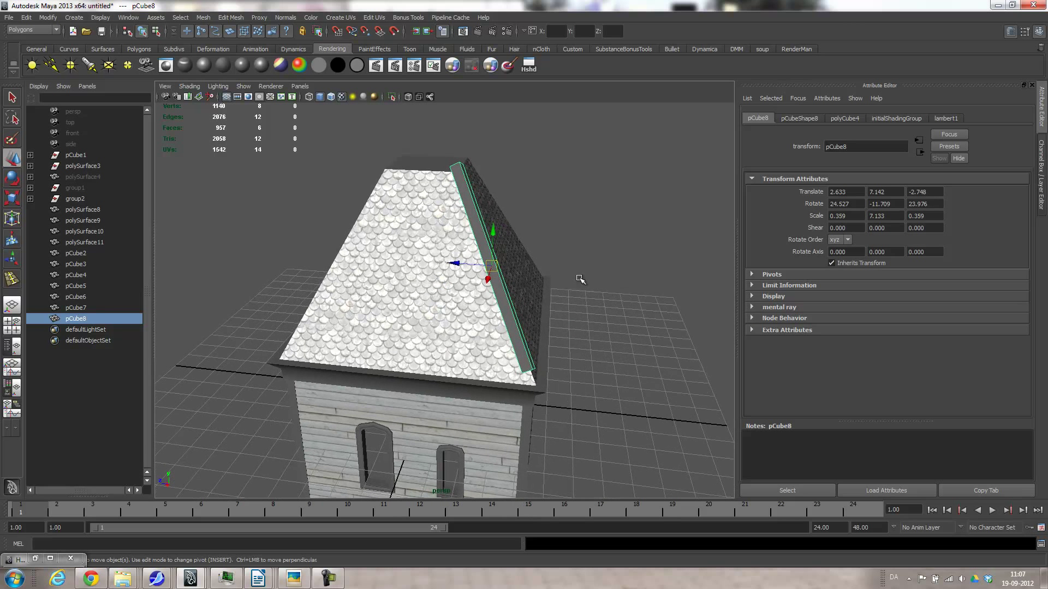
pyautogui.press('w')
pyautogui.moveTo(570, 247); pyautogui.dragTo(543, 232)
pyautogui.moveTo(477, 233)
pyautogui.mouseDown()
pyautogui.moveTo(490, 258)
pyautogui.moveTo(481, 223)
pyautogui.moveTo(488, 242)
pyautogui.mouseUp()
pyautogui.moveTo(488, 242); pyautogui.dragTo(489, 246, button='middle')
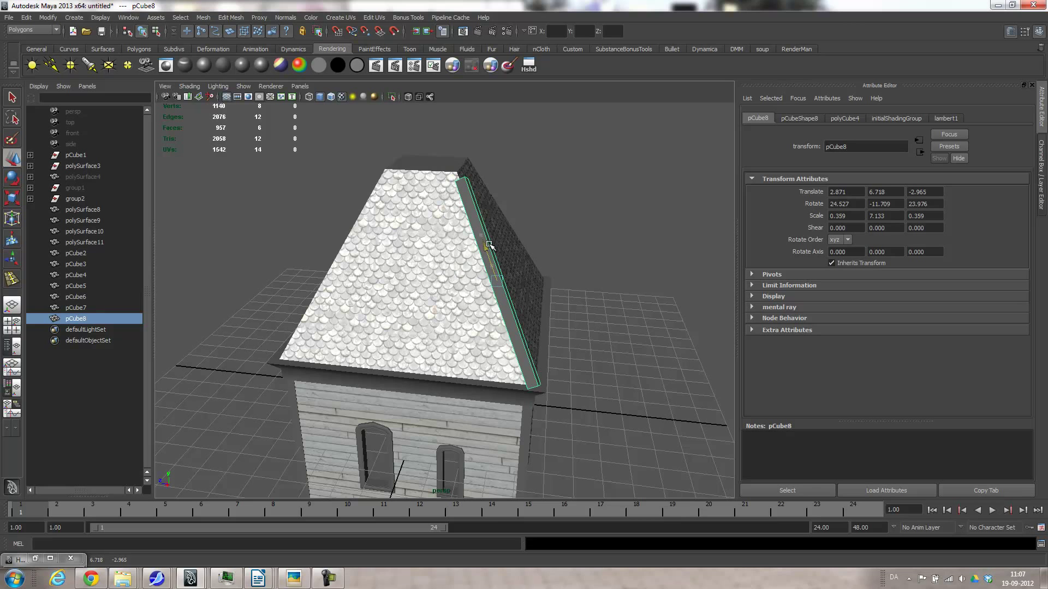
pyautogui.moveTo(490, 246); pyautogui.dragTo(489, 241)
# Scale the trim beam down uniformly to about 0.283, 5.619, 0.283
pyautogui.keyDown('alt'); pyautogui.moveTo(565, 268); pyautogui.dragTo(607, 286, button='right'); pyautogui.keyUp('alt')
pyautogui.keyDown('alt'); pyautogui.moveTo(607, 286); pyautogui.dragTo(517, 189); pyautogui.keyUp('alt')
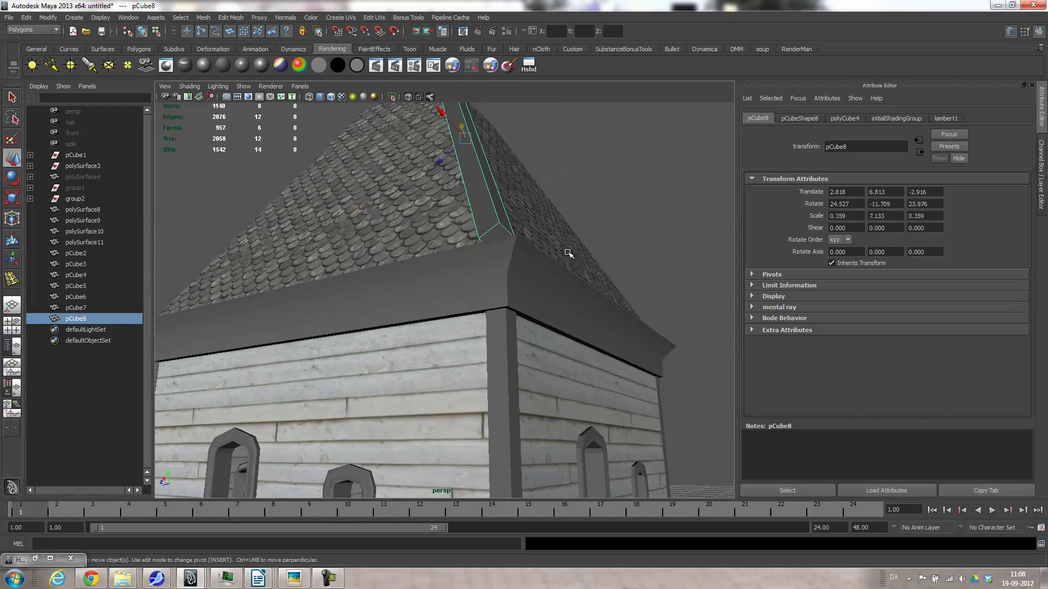
pyautogui.press('r')
pyautogui.moveTo(628, 253); pyautogui.dragTo(578, 245, button='middle')
pyautogui.keyDown('alt'); pyautogui.moveTo(568, 241); pyautogui.dragTo(507, 235); pyautogui.keyUp('alt')
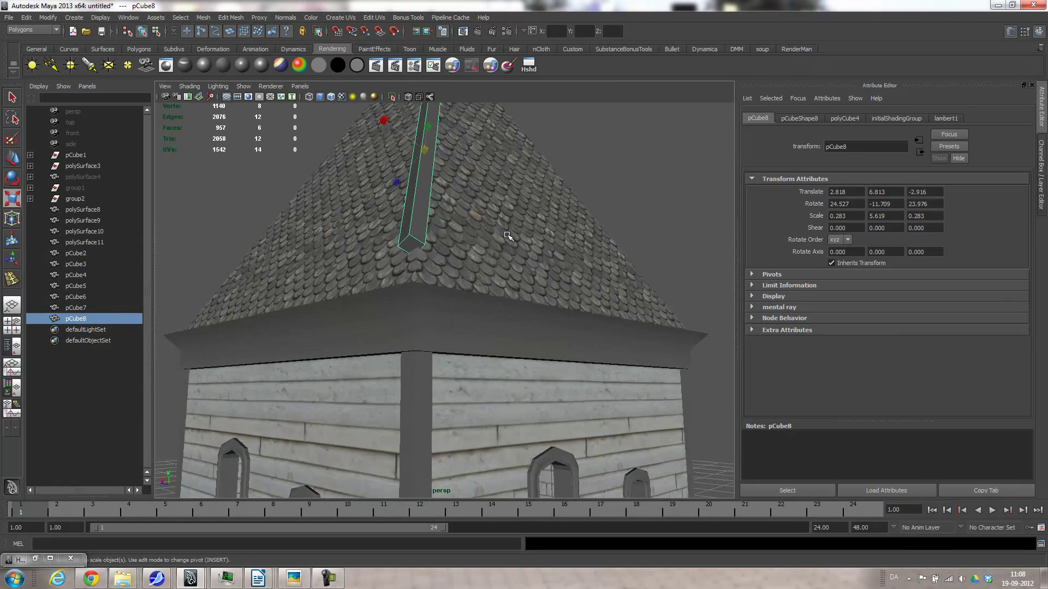
pyautogui.keyDown('alt'); pyautogui.moveTo(508, 235); pyautogui.dragTo(584, 221, button='right'); pyautogui.keyUp('alt')
# Reposition the thinner trim beam on the roof's corner edge at about 2.634, 7.140, -2.749
pyautogui.press('w')
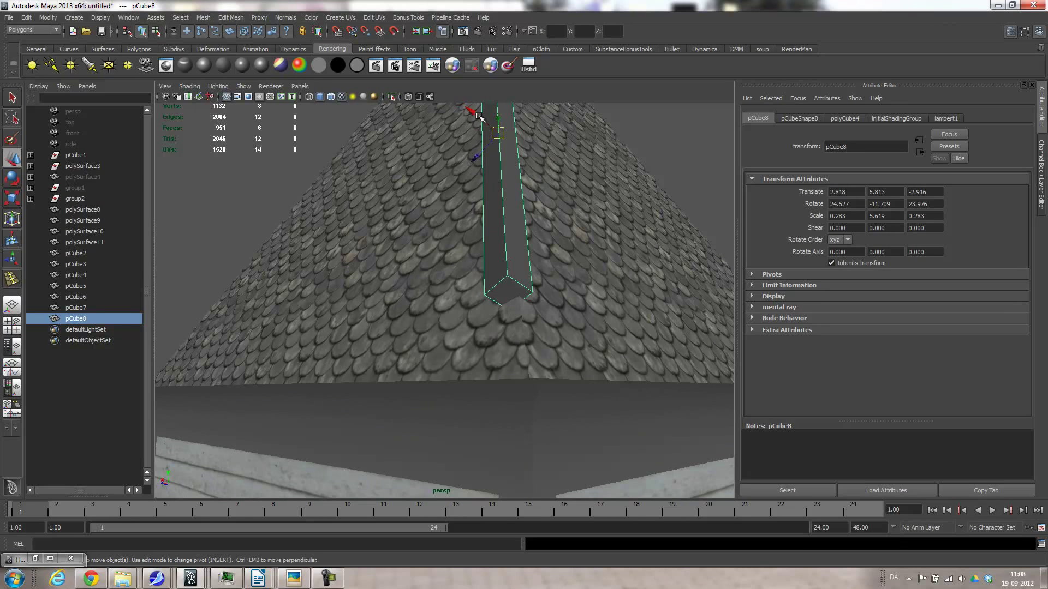
pyautogui.moveTo(468, 111); pyautogui.dragTo(496, 316)
pyautogui.keyDown('alt'); pyautogui.moveTo(508, 367); pyautogui.dragTo(449, 363); pyautogui.keyUp('alt')
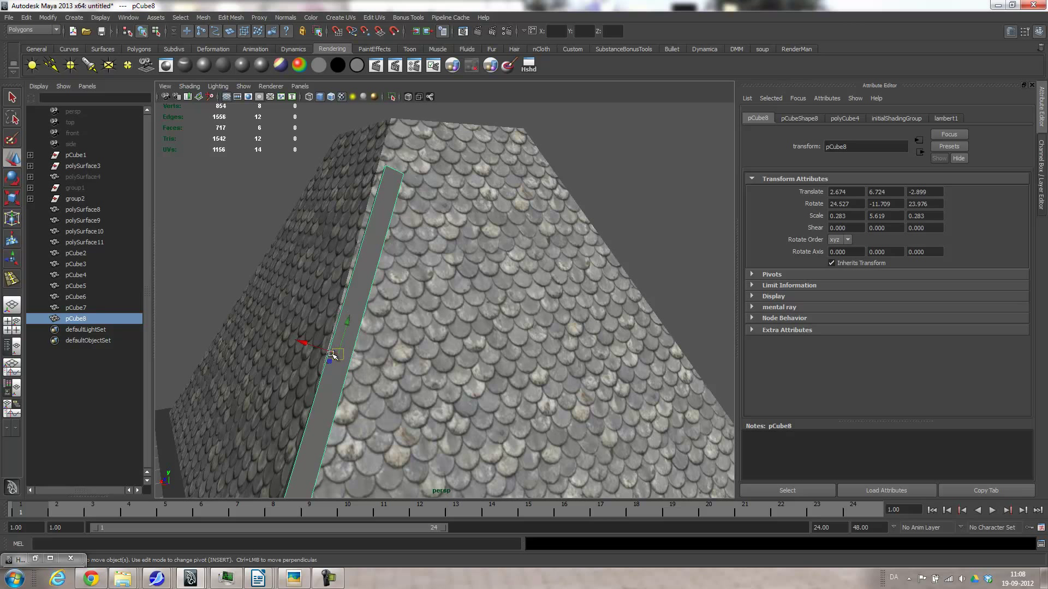
pyautogui.moveTo(329, 344); pyautogui.dragTo(333, 318)
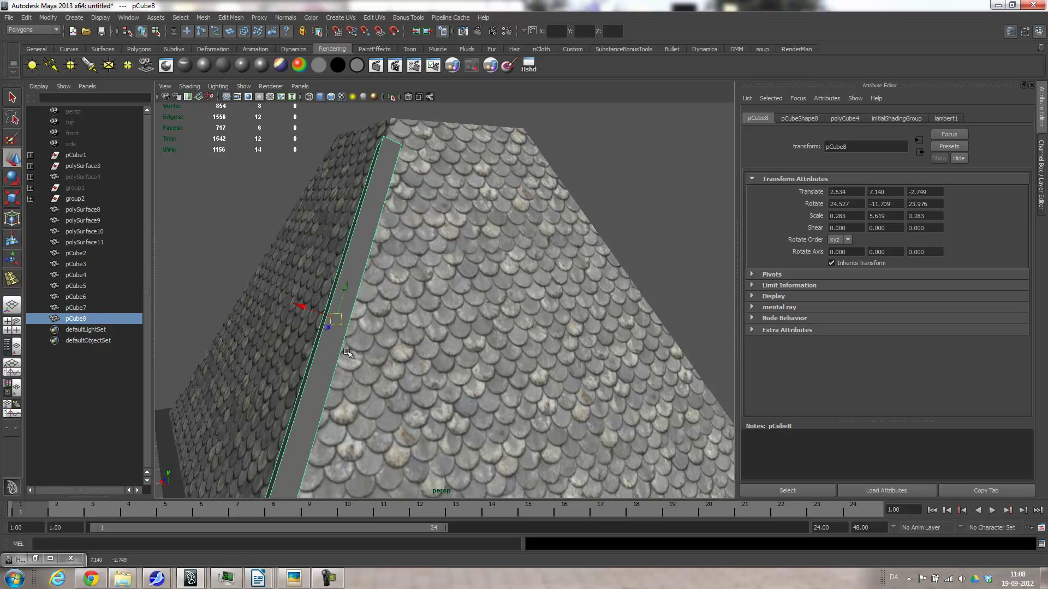
# Adjust the trim beam's Z rotation to about 23.484 and move it to about 2.633, 7.070, -2.612
pyautogui.keyDown('alt'); pyautogui.moveTo(359, 361); pyautogui.dragTo(403, 321); pyautogui.keyUp('alt')
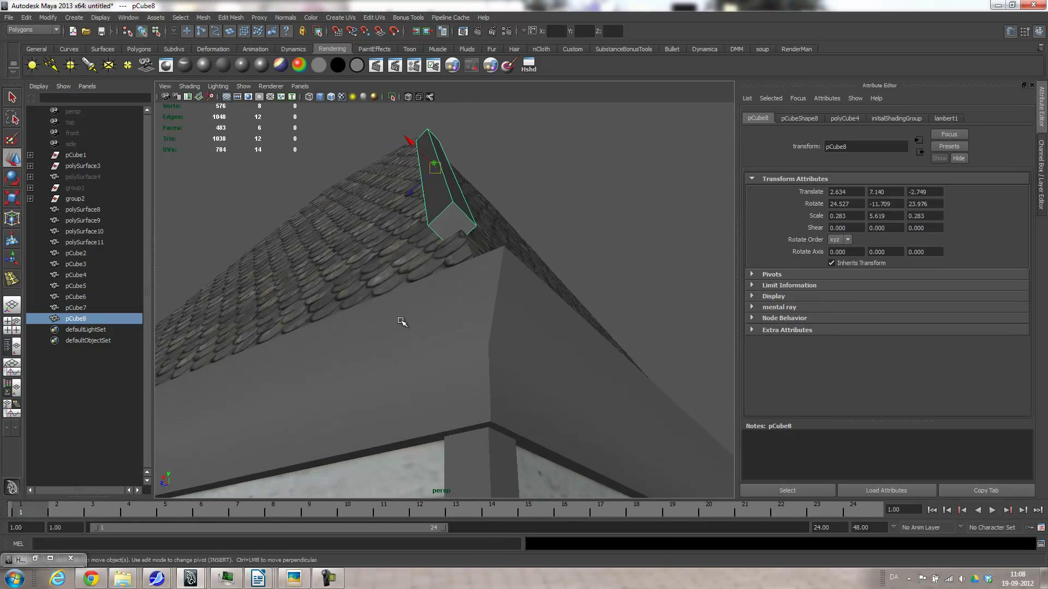
pyautogui.press('e')
pyautogui.moveTo(420, 176); pyautogui.dragTo(413, 181)
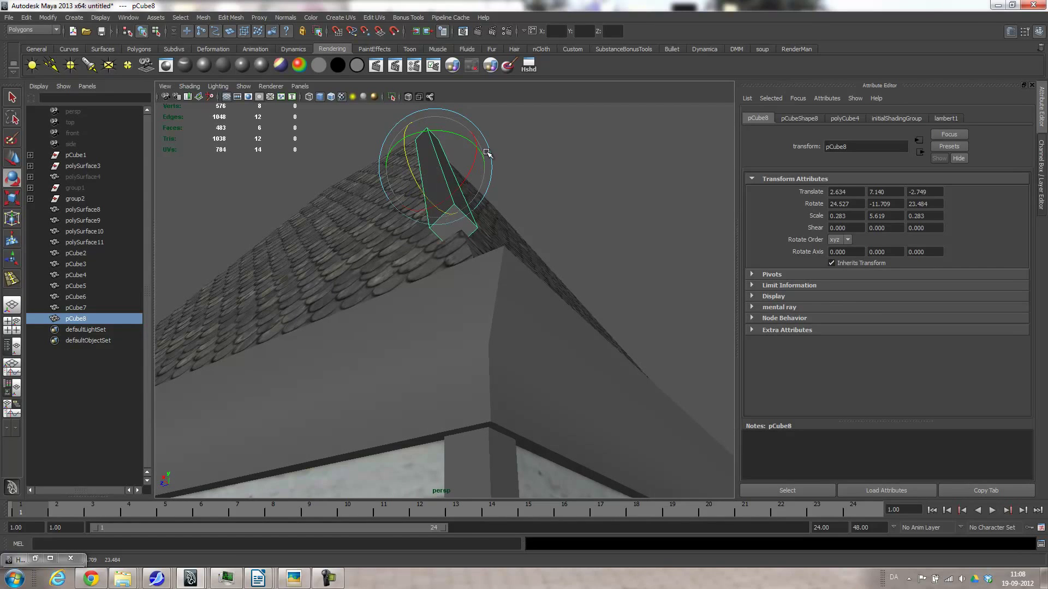
pyautogui.keyDown('alt'); pyautogui.moveTo(473, 152); pyautogui.dragTo(553, 280); pyautogui.keyUp('alt')
pyautogui.press('w')
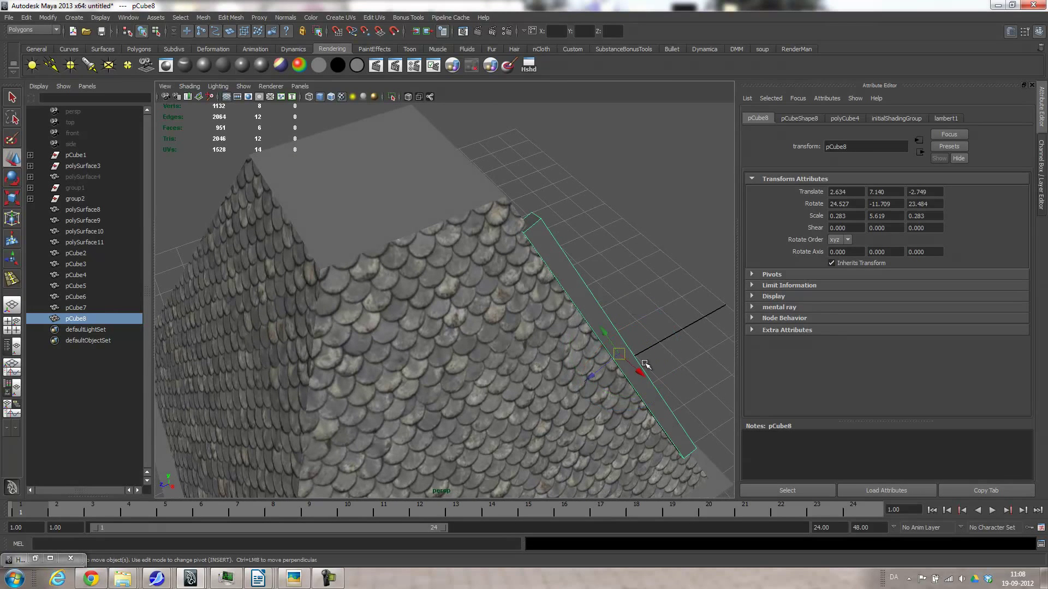
pyautogui.moveTo(591, 374); pyautogui.dragTo(476, 307)
# Fine-tune the trim beam's rotation to about 24.820, -13.299, 21.700 and its position to about 2.595, 7.097, -2.704
pyautogui.press('e')
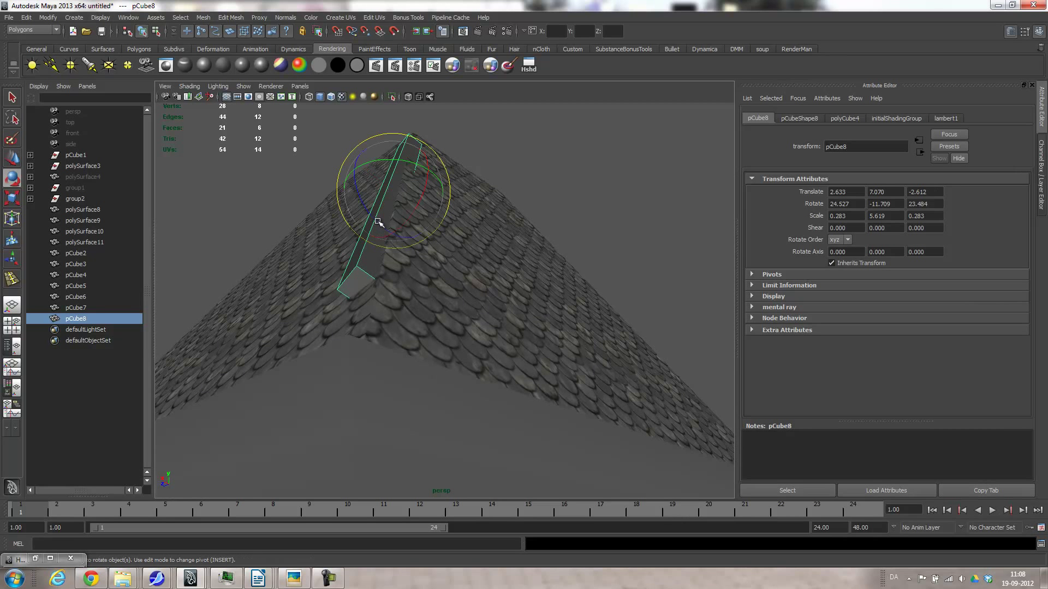
pyautogui.moveTo(378, 221); pyautogui.dragTo(404, 222)
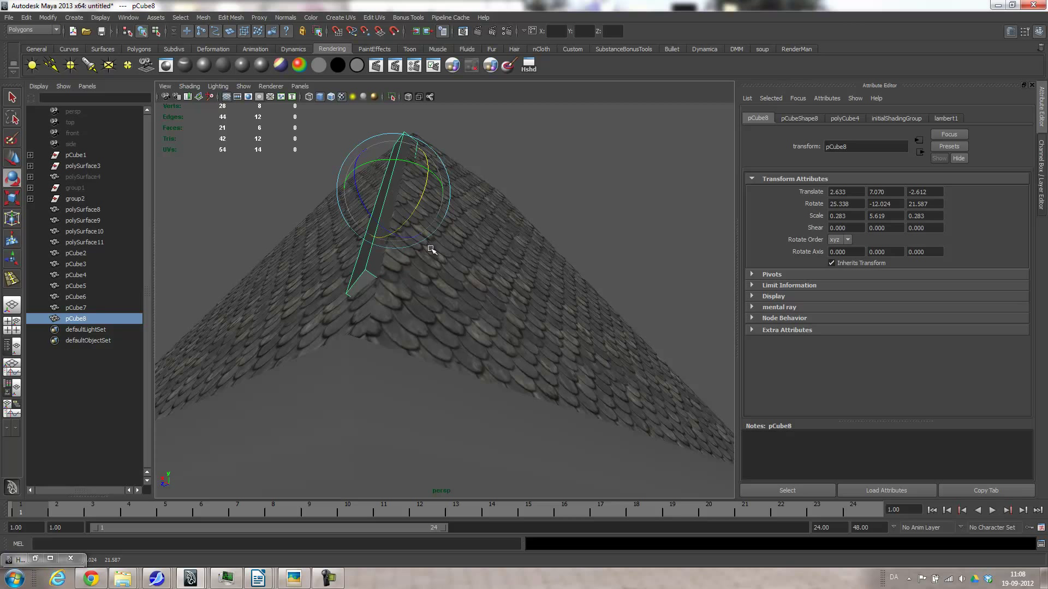
pyautogui.press('w')
pyautogui.moveTo(361, 169); pyautogui.dragTo(401, 160)
pyautogui.press('e')
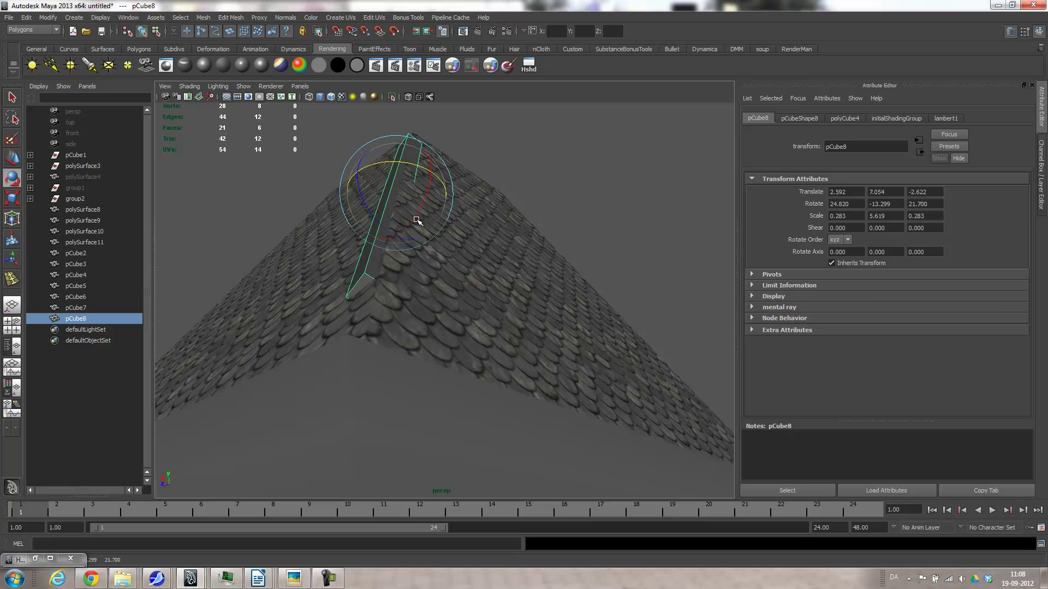
pyautogui.press('w')
pyautogui.moveTo(376, 221); pyautogui.dragTo(503, 303)
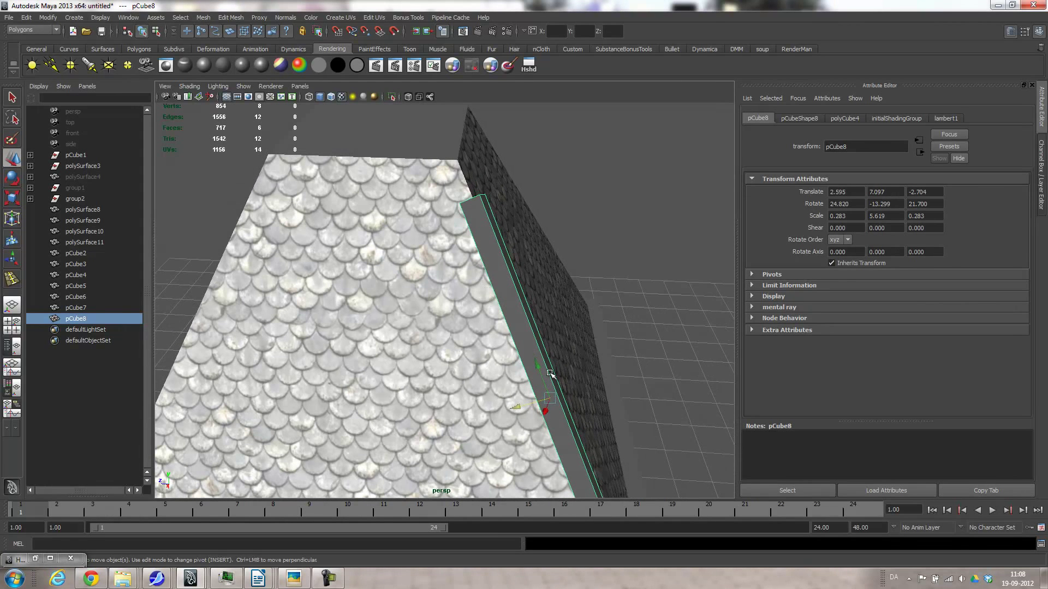
# Lengthen the trim beam to a Y scale of about 6.828 and slide it down the corner edge to about 2.809, 6.691, -2.909
pyautogui.press('r')
pyautogui.moveTo(534, 359)
pyautogui.mouseDown()
pyautogui.moveTo(519, 331)
pyautogui.moveTo(525, 348)
pyautogui.mouseUp()
pyautogui.keyDown('alt'); pyautogui.moveTo(525, 348); pyautogui.dragTo(437, 355, button='right'); pyautogui.keyUp('alt')
pyautogui.keyDown('alt'); pyautogui.moveTo(437, 355); pyautogui.dragTo(420, 332); pyautogui.keyUp('alt')
pyautogui.press('w')
pyautogui.moveTo(474, 266); pyautogui.dragTo(480, 282)
pyautogui.press('r')
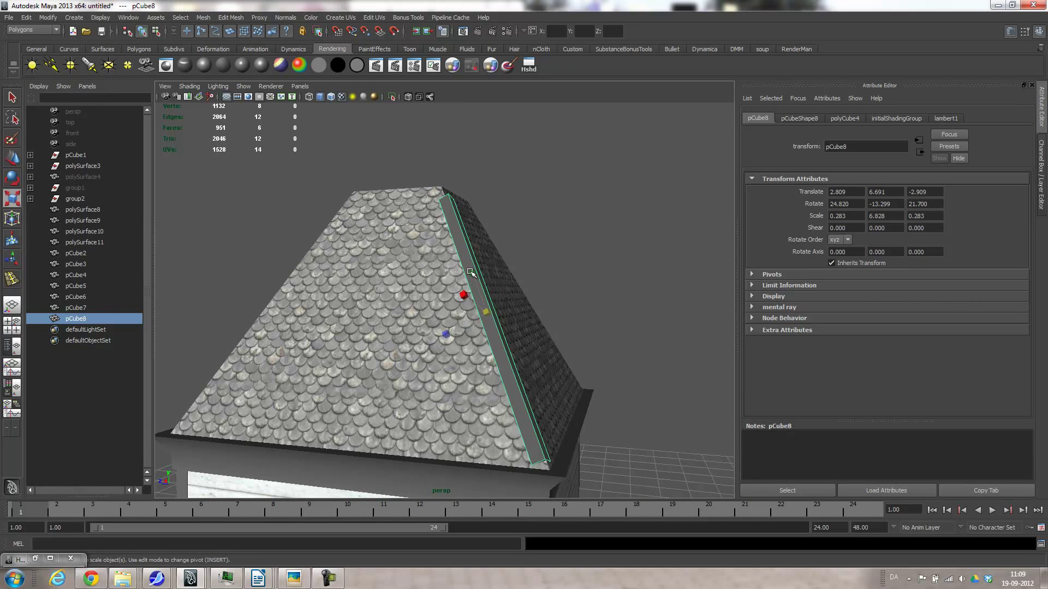
# Lengthen the trim beam on the roof's corner edge to a Y scale of about 7.399
pyautogui.moveTo(471, 271); pyautogui.dragTo(471, 271, button='middle')
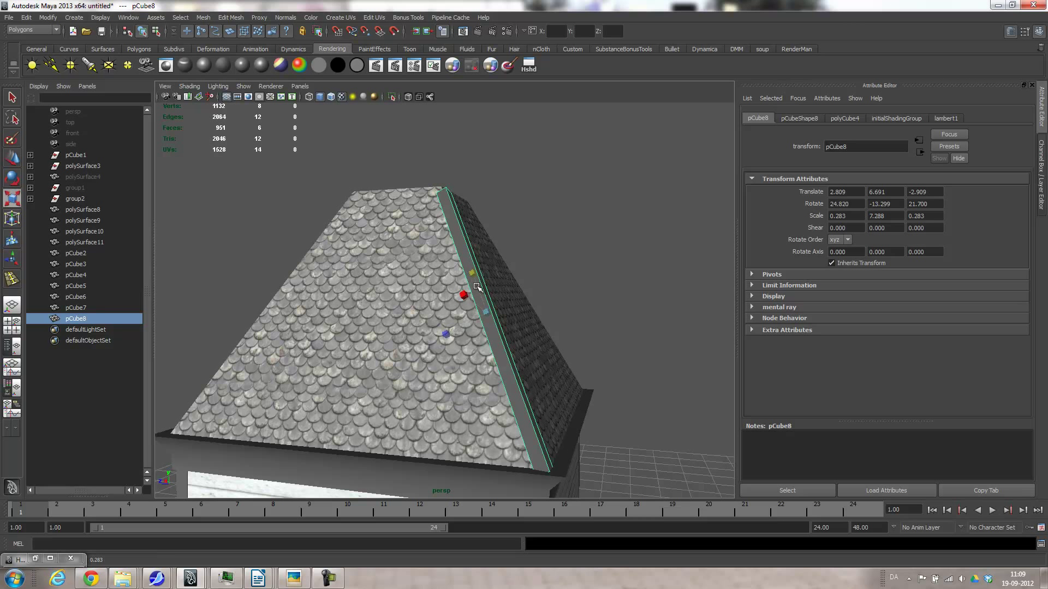
pyautogui.moveTo(473, 274); pyautogui.dragTo(470, 274)
pyautogui.keyDown('alt'); pyautogui.moveTo(535, 308); pyautogui.dragTo(391, 397); pyautogui.keyUp('alt')
# Group the trim beam in the top view, duplicate the group, and rotate the copy to 90 degrees about Y
pyautogui.press('space')
pyautogui.click(464, 337)
pyautogui.moveTo(464, 336); pyautogui.dragTo(415, 338)
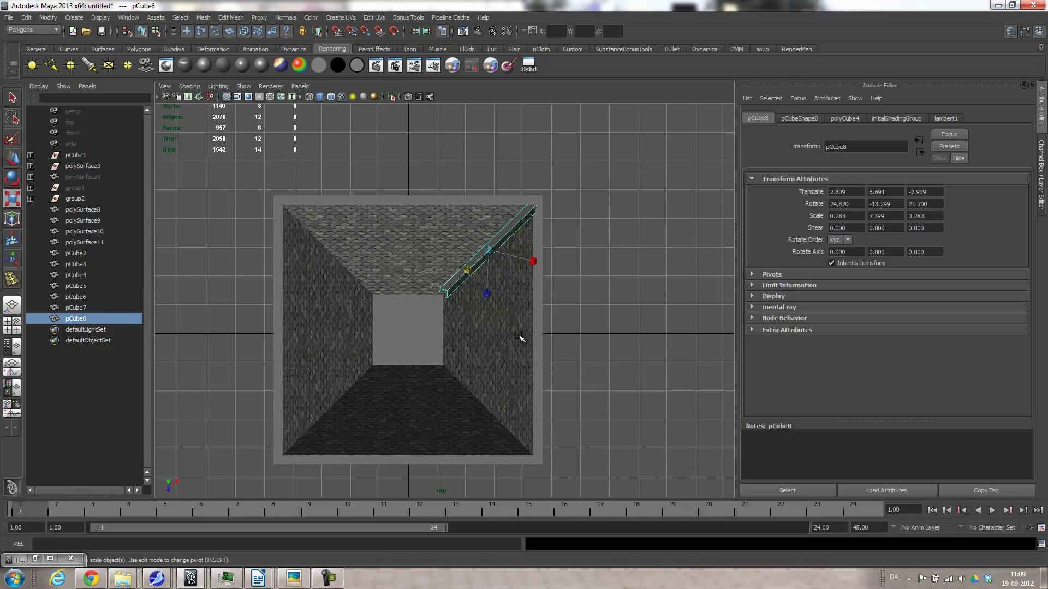
pyautogui.hotkey('ctrl', 'g')
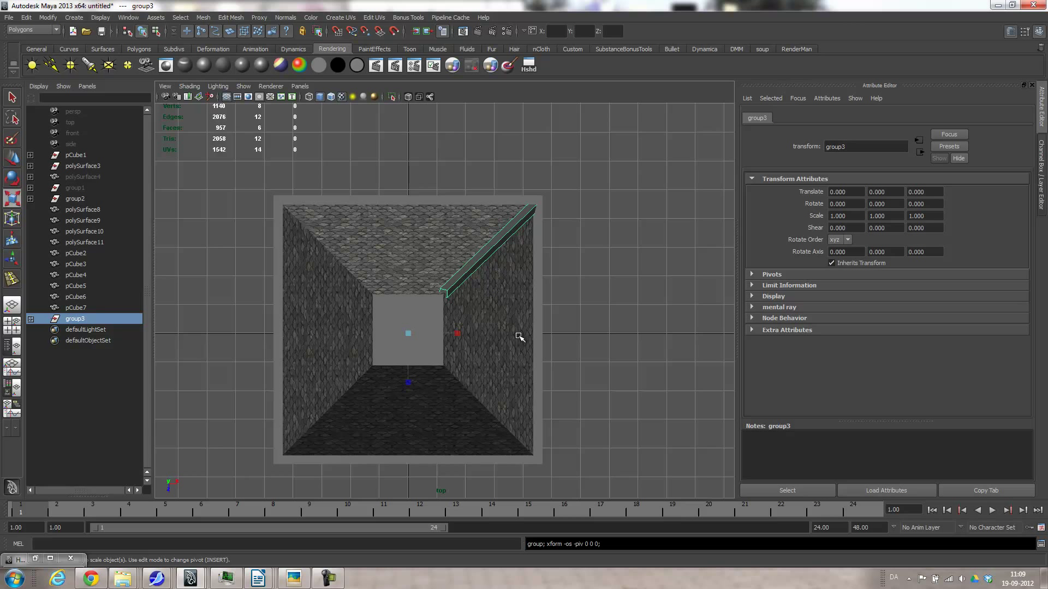
pyautogui.hotkey('ctrl', 'd')
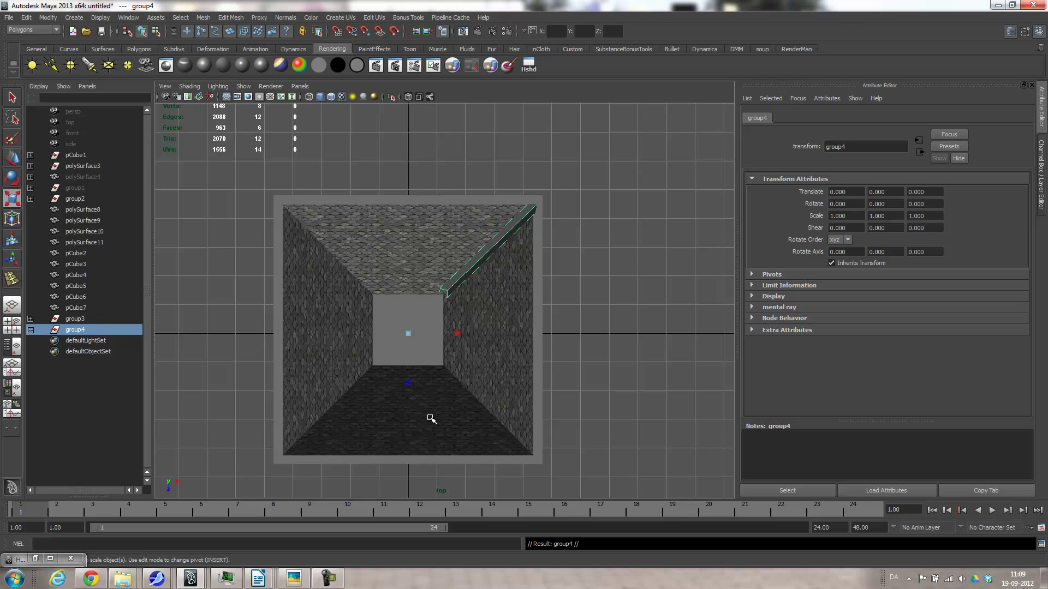
pyautogui.press('e')
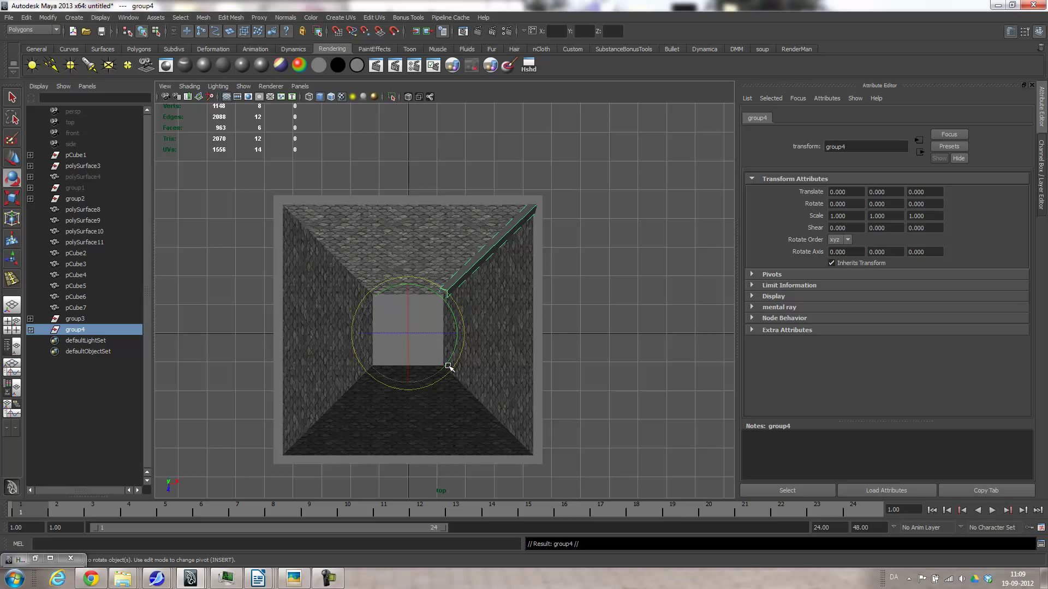
pyautogui.moveTo(446, 365); pyautogui.dragTo(430, 256)
# Duplicate the trim beam group for the two remaining roof corners, with Y rotations of 180 and -90 degrees
pyautogui.hotkey('ctrl', 'd')
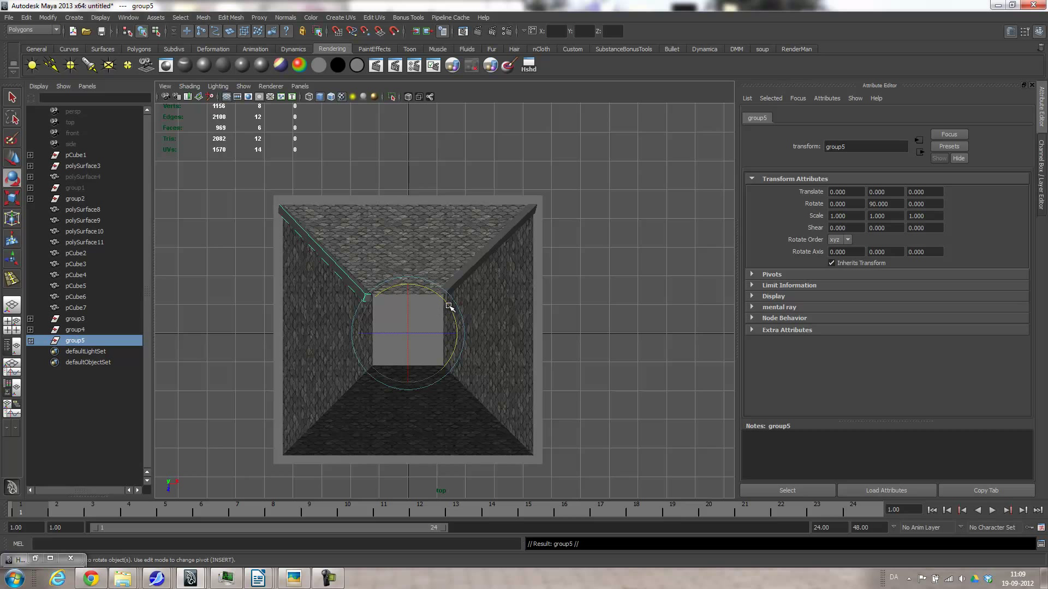
pyautogui.moveTo(448, 307); pyautogui.dragTo(399, 259)
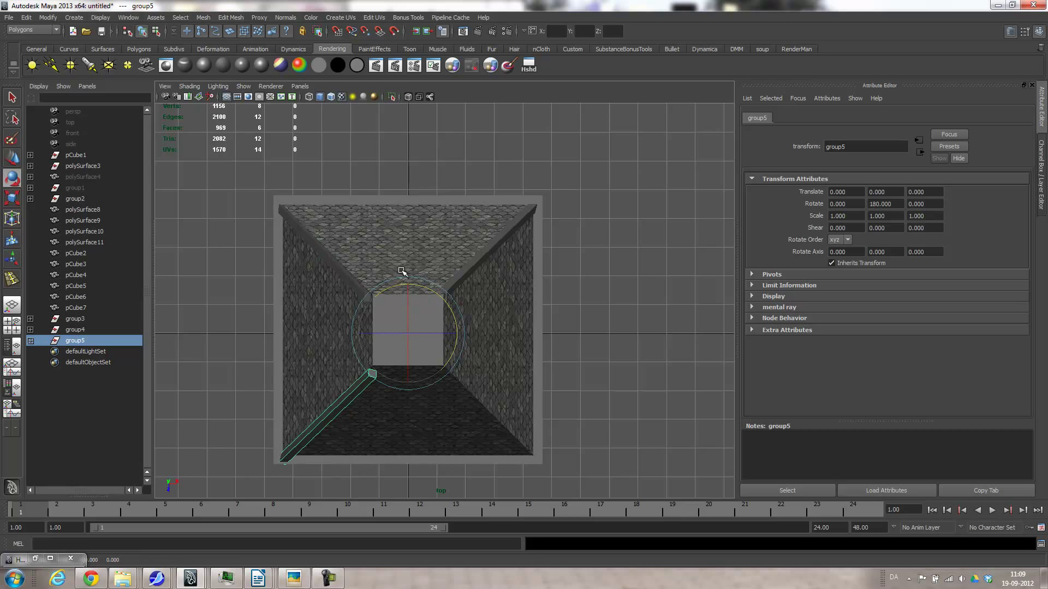
pyautogui.hotkey('ctrl', 'd')
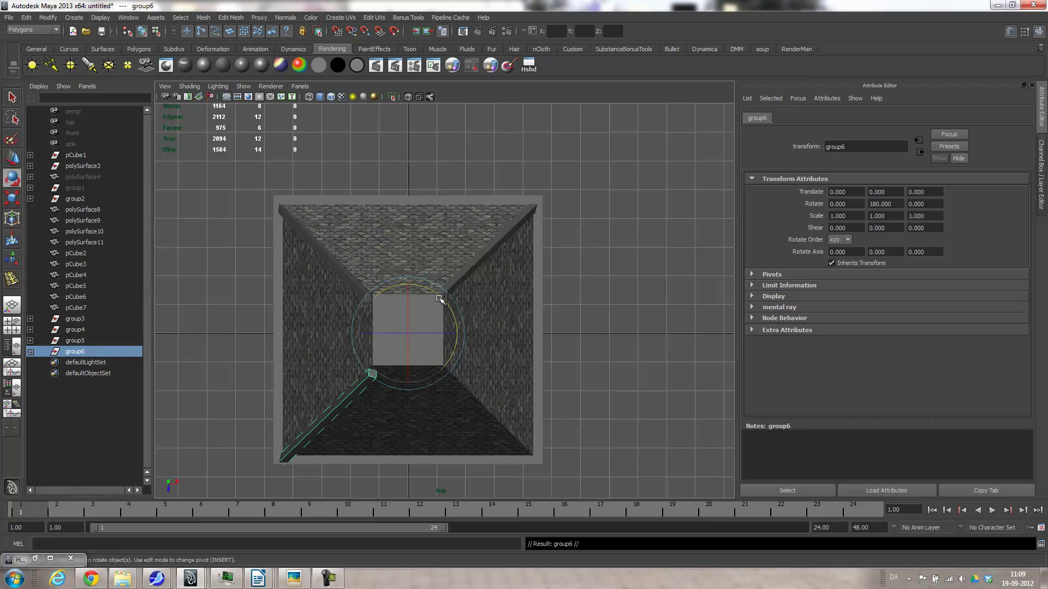
pyautogui.moveTo(439, 299); pyautogui.dragTo(375, 243)
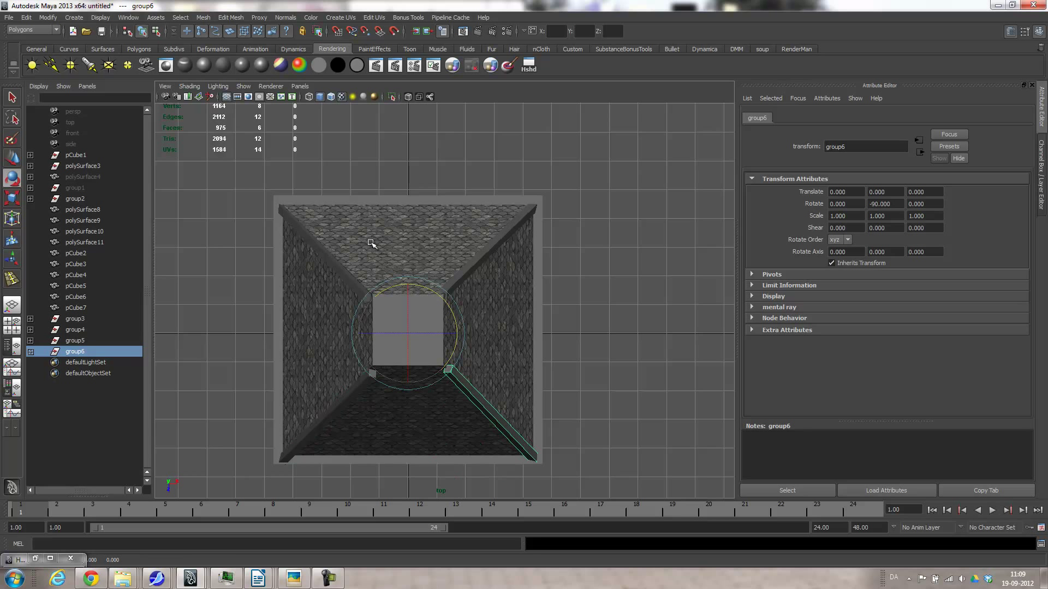
# In the perspective view, nudge the trim beam group rotated -90 degrees into line with its roof corner edge
pyautogui.press('space')
pyautogui.moveTo(467, 428); pyautogui.dragTo(468, 220)
pyautogui.click(452, 212)
pyautogui.press('Up')
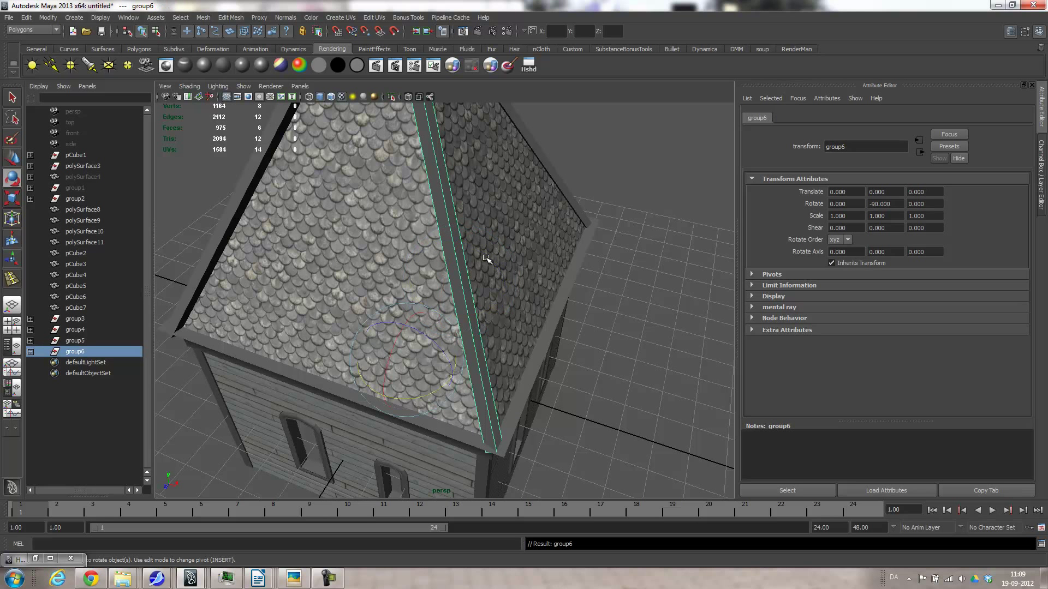
pyautogui.press('w')
pyautogui.moveTo(394, 381); pyautogui.dragTo(377, 346)
# Shift the trim beam group rotated 180 degrees to a Z position of about -0.218 to fit its roof corner
pyautogui.keyDown('alt'); pyautogui.moveTo(431, 329); pyautogui.dragTo(453, 441, button='middle'); pyautogui.keyUp('alt')
pyautogui.keyDown('alt'); pyautogui.moveTo(347, 358); pyautogui.dragTo(401, 298, button='middle'); pyautogui.keyUp('alt')
pyautogui.keyDown('alt'); pyautogui.moveTo(328, 268); pyautogui.dragTo(352, 250); pyautogui.keyUp('alt')
pyautogui.click(348, 242)
pyautogui.press('Up')
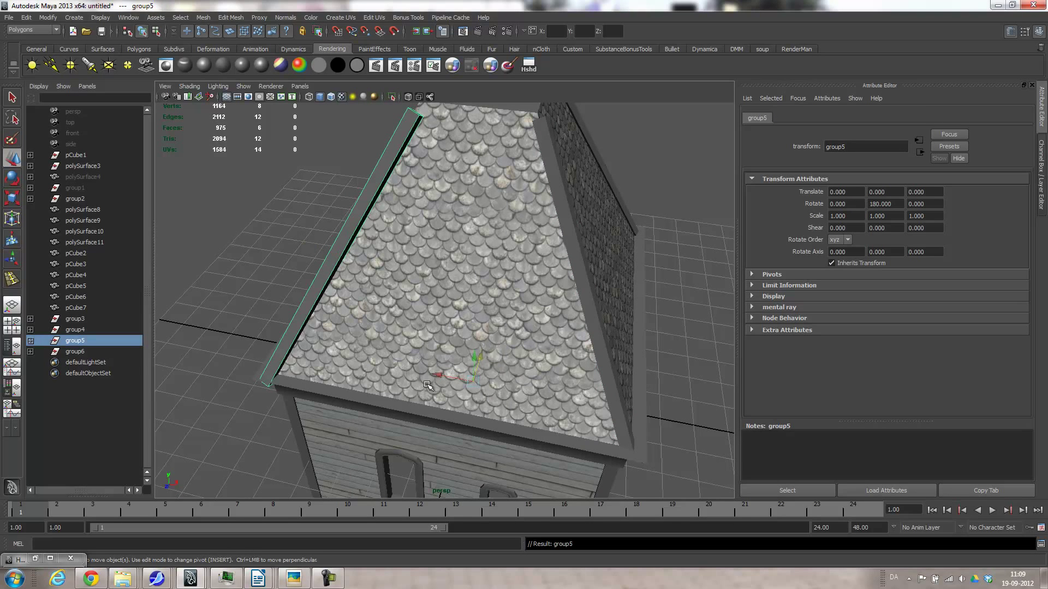
pyautogui.keyDown('alt'); pyautogui.moveTo(415, 380); pyautogui.dragTo(499, 364); pyautogui.keyUp('alt')
pyautogui.moveTo(410, 315); pyautogui.dragTo(401, 309)
pyautogui.keyDown('alt'); pyautogui.moveTo(430, 348); pyautogui.dragTo(428, 319); pyautogui.keyUp('alt')
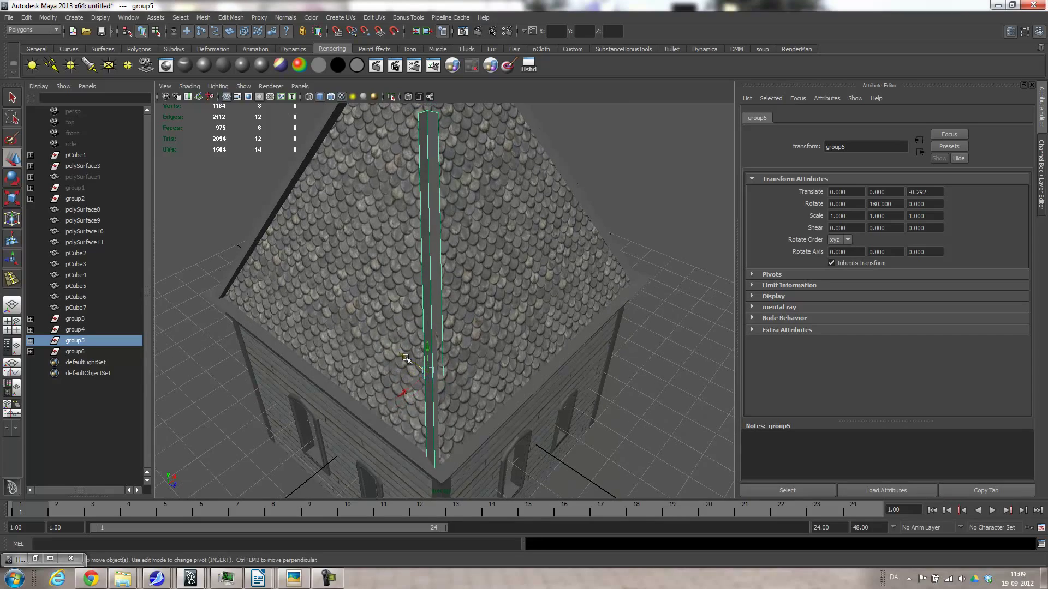
pyautogui.moveTo(405, 359); pyautogui.dragTo(540, 349)
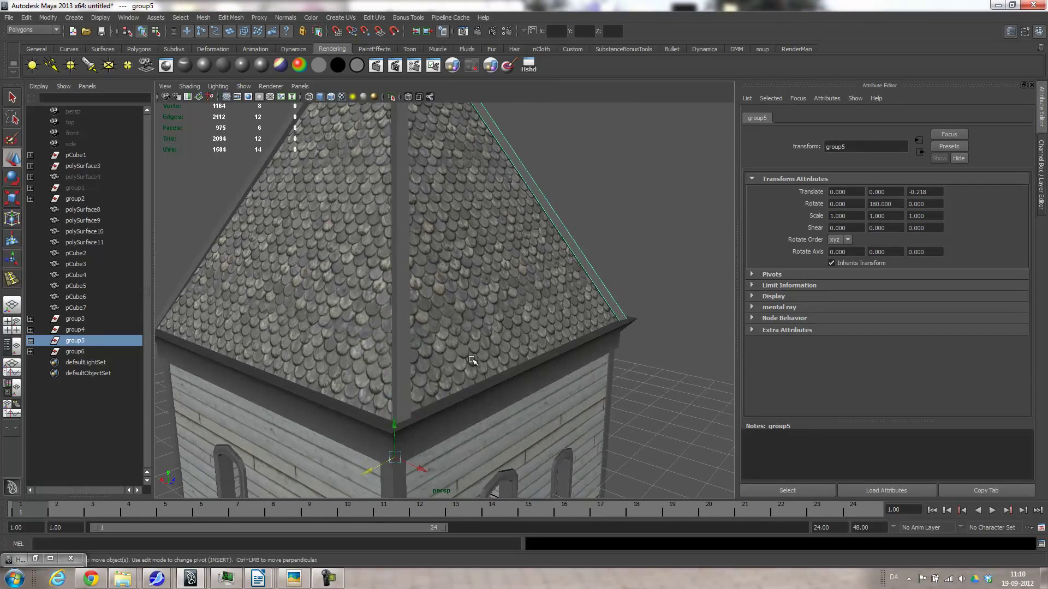
# Move the trim beam group rotated 90 degrees to about 0.064, 0, -0.088 on its roof corner
pyautogui.click(404, 342)
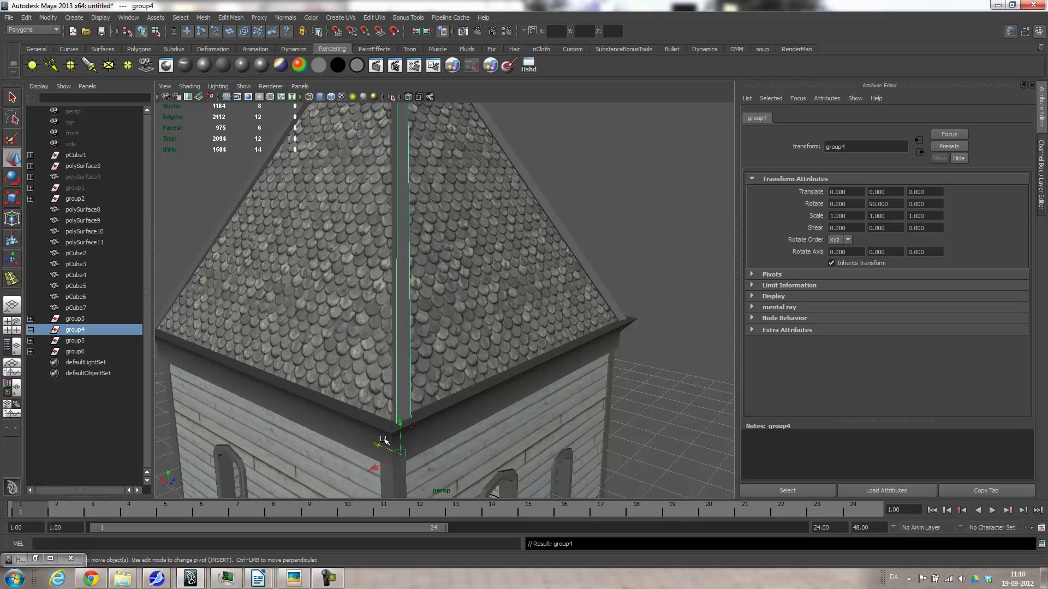
pyautogui.moveTo(383, 446); pyautogui.dragTo(370, 470)
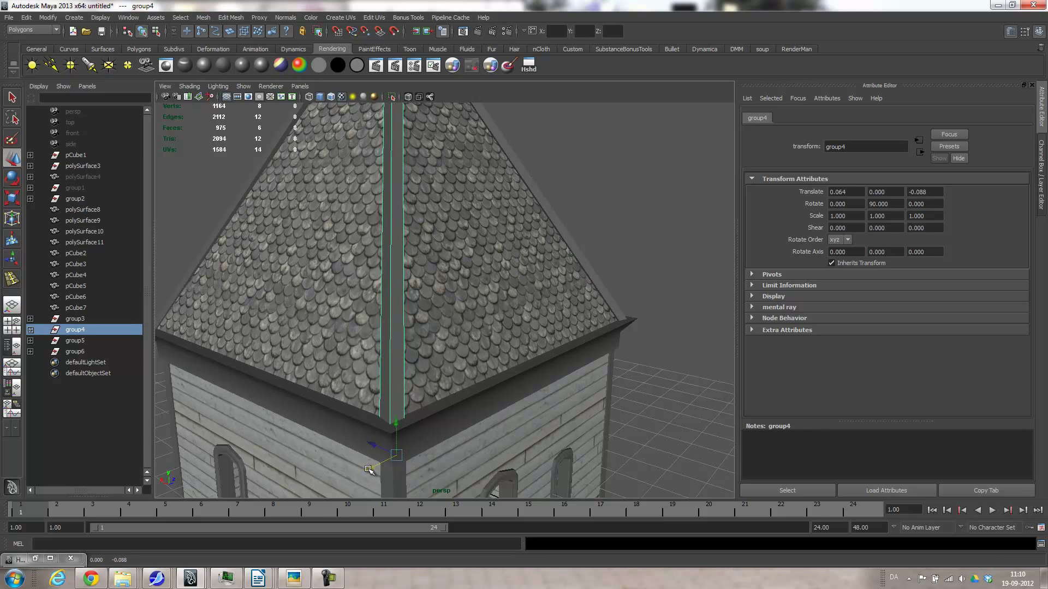
# Duplicate the cornice at the base of the roof and raise the copy to a Y position of about 9.887
pyautogui.keyDown('alt'); pyautogui.moveTo(450, 440); pyautogui.dragTo(451, 480, button='middle'); pyautogui.keyUp('alt')
pyautogui.keyDown('alt'); pyautogui.moveTo(451, 480); pyautogui.dragTo(352, 340); pyautogui.keyUp('alt')
pyautogui.click(353, 340)
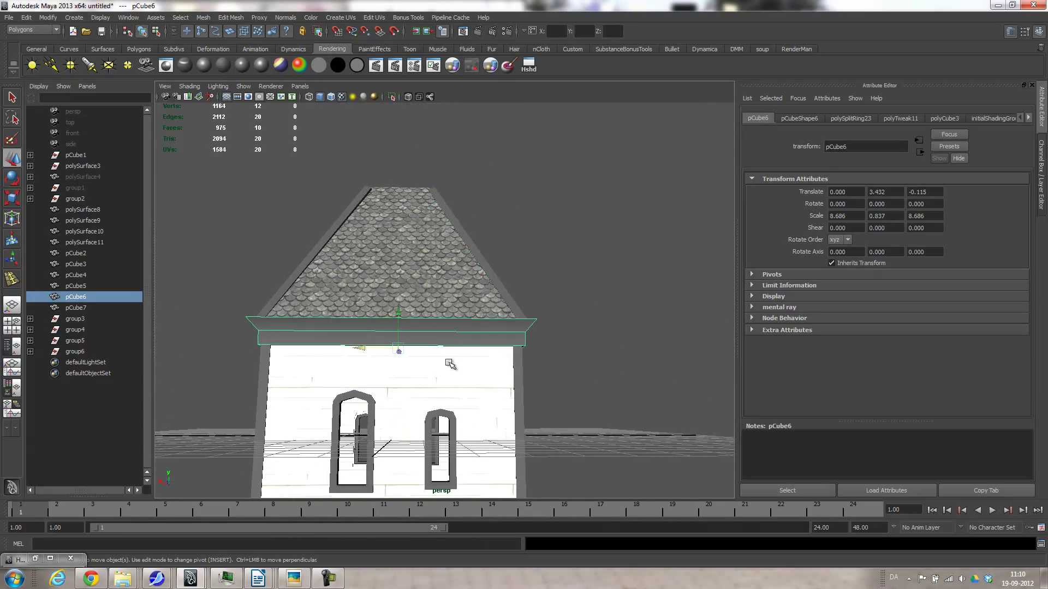
pyautogui.hotkey('ctrl', 'd')
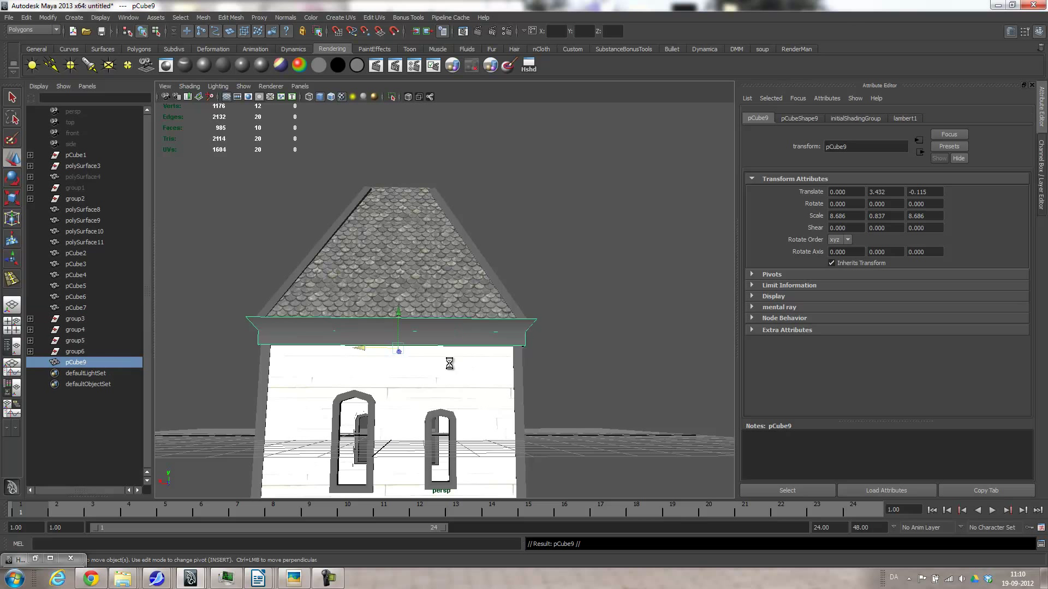
pyautogui.moveTo(397, 316); pyautogui.dragTo(404, 282)
# Scale the raised cornice copy down uniformly to about 3.220, 0.310, 3.220 to fit the roof top
pyautogui.keyDown('alt'); pyautogui.moveTo(405, 283); pyautogui.dragTo(488, 288, button='right'); pyautogui.keyUp('alt')
pyautogui.press('r')
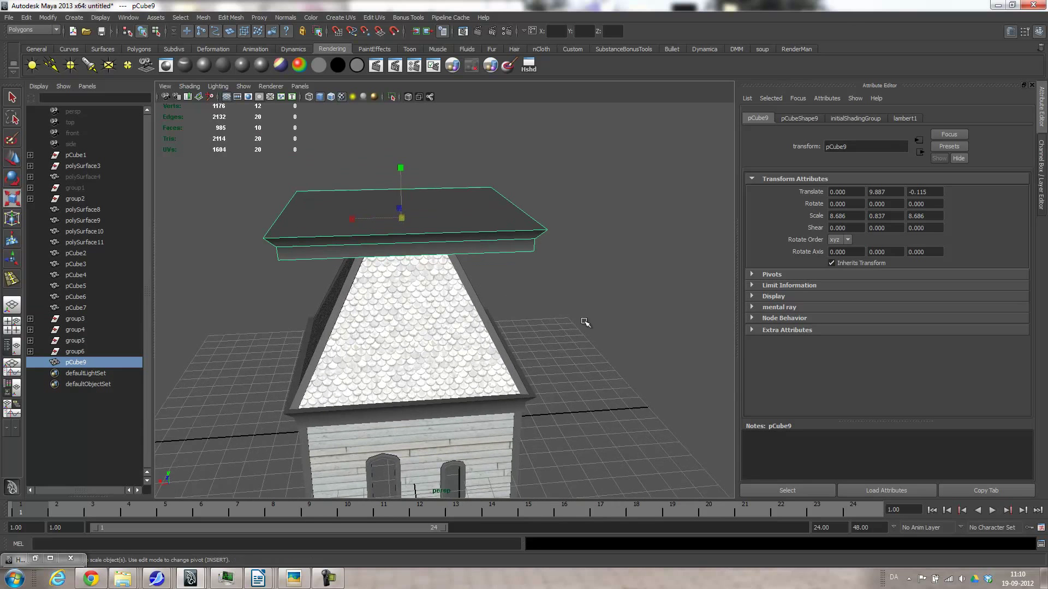
pyautogui.moveTo(557, 328); pyautogui.dragTo(485, 303, button='middle')
pyautogui.keyDown('alt'); pyautogui.moveTo(486, 303); pyautogui.dragTo(451, 282); pyautogui.keyUp('alt')
pyautogui.keyDown('alt'); pyautogui.moveTo(451, 282); pyautogui.dragTo(496, 273, button='right'); pyautogui.keyUp('alt')
pyautogui.keyDown('alt'); pyautogui.moveTo(464, 234); pyautogui.dragTo(499, 380, button='middle'); pyautogui.keyUp('alt')
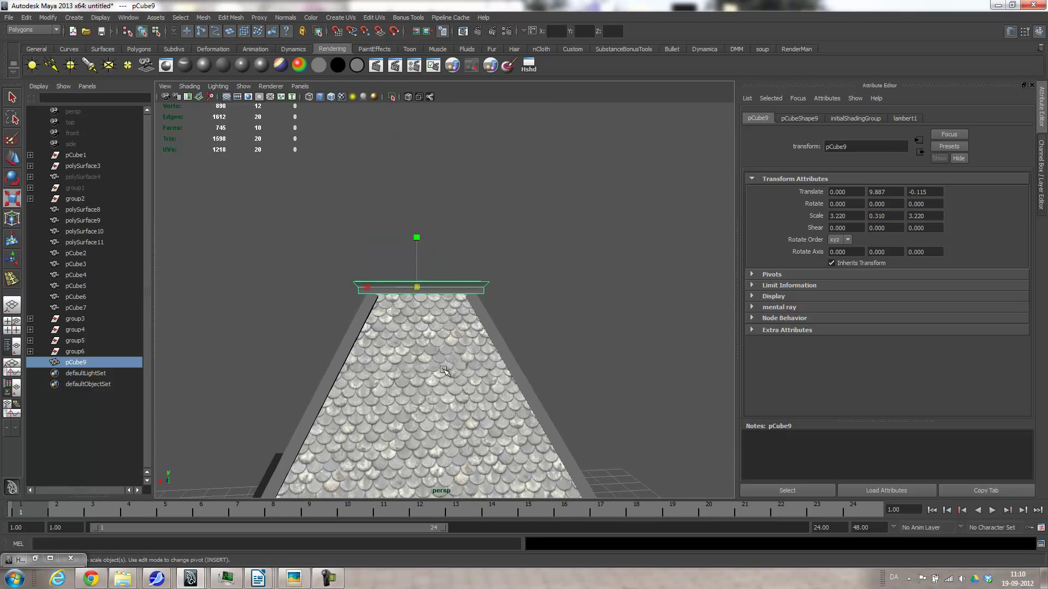
# Thicken the top cornice vertically and reduce it slightly overall to a scale of about 3.086, 0.477, 3.086
pyautogui.keyDown('alt'); pyautogui.moveTo(499, 379); pyautogui.dragTo(594, 385, button='right'); pyautogui.keyUp('alt')
pyautogui.moveTo(385, 223); pyautogui.dragTo(382, 192)
pyautogui.keyDown('alt'); pyautogui.moveTo(415, 257); pyautogui.dragTo(448, 289, button='right'); pyautogui.keyUp('alt')
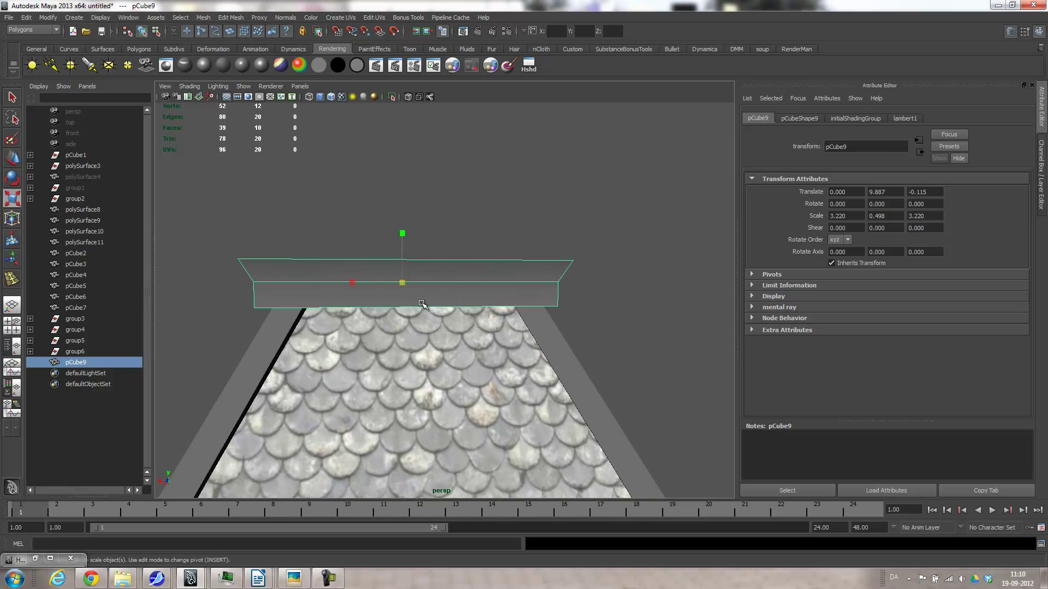
pyautogui.moveTo(400, 285); pyautogui.dragTo(392, 284)
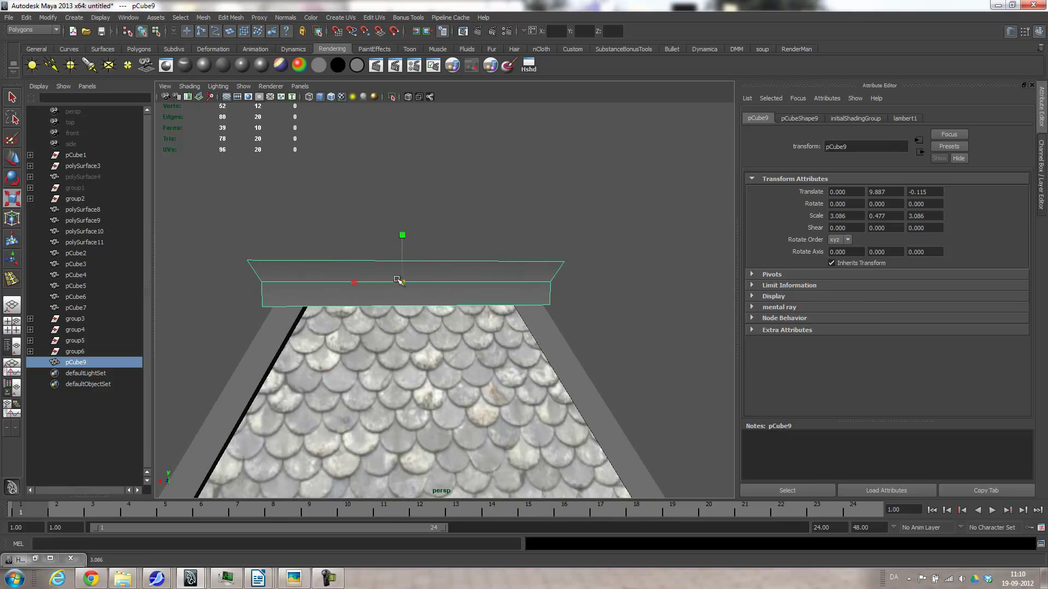
# Examine the house reference photo and compare its tower roof and walls with the model
pyautogui.click(291, 581)
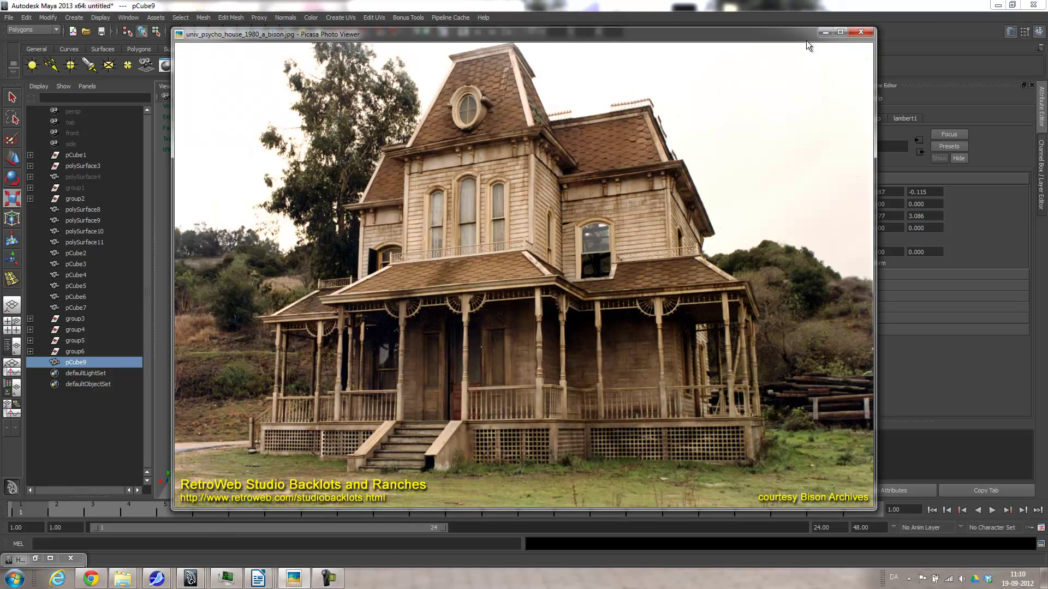
pyautogui.click(825, 32)
pyautogui.keyDown('alt'); pyautogui.moveTo(514, 235); pyautogui.dragTo(327, 227); pyautogui.keyUp('alt')
pyautogui.keyDown('alt'); pyautogui.moveTo(328, 227); pyautogui.dragTo(251, 360, button='right'); pyautogui.keyUp('alt')
pyautogui.keyDown('alt'); pyautogui.moveTo(382, 390); pyautogui.dragTo(392, 306, button='middle'); pyautogui.keyUp('alt')
pyautogui.keyDown('alt'); pyautogui.moveTo(392, 305); pyautogui.dragTo(482, 340, button='right'); pyautogui.keyUp('alt')
pyautogui.keyDown('alt'); pyautogui.moveTo(482, 339); pyautogui.dragTo(512, 329); pyautogui.keyUp('alt')
pyautogui.keyDown('alt'); pyautogui.moveTo(512, 329); pyautogui.dragTo(578, 326, button='right'); pyautogui.keyUp('alt')
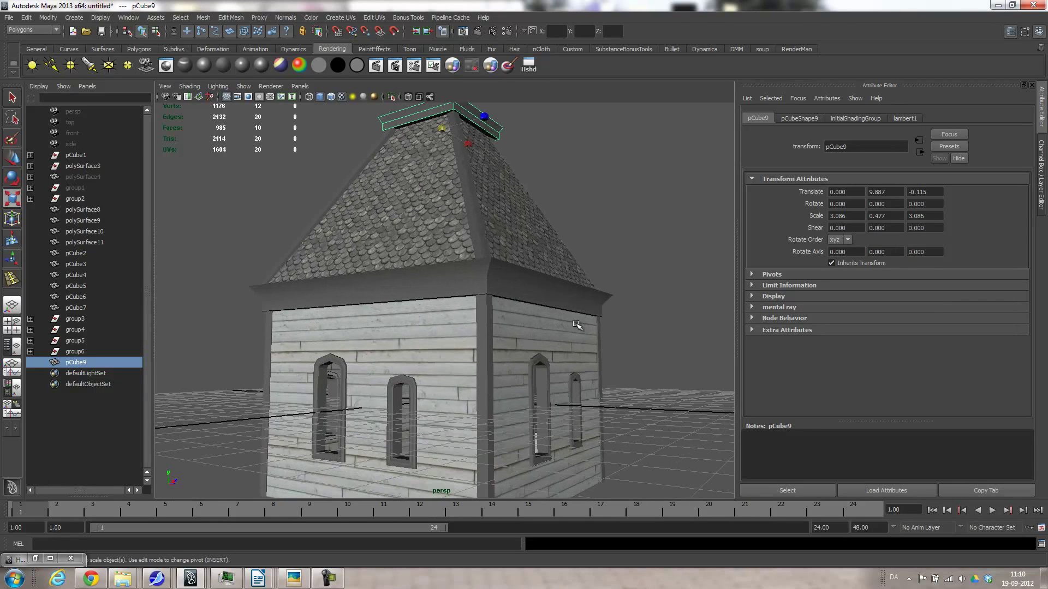
# Select the four plank wall meshes with their window frames and separate them into individual pieces
pyautogui.keyDown('alt'); pyautogui.moveTo(578, 325); pyautogui.dragTo(588, 292); pyautogui.keyUp('alt')
pyautogui.keyDown('alt'); pyautogui.moveTo(588, 292); pyautogui.dragTo(593, 280, button='middle'); pyautogui.keyUp('alt')
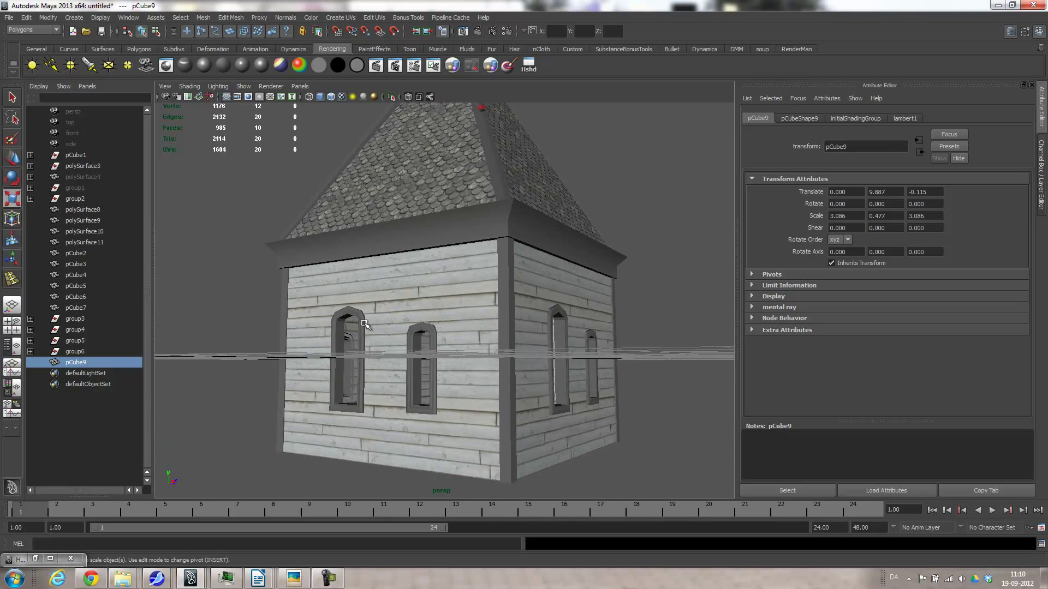
pyautogui.click(402, 301)
pyautogui.keyDown('shift'); pyautogui.click(565, 289); pyautogui.keyUp('shift')
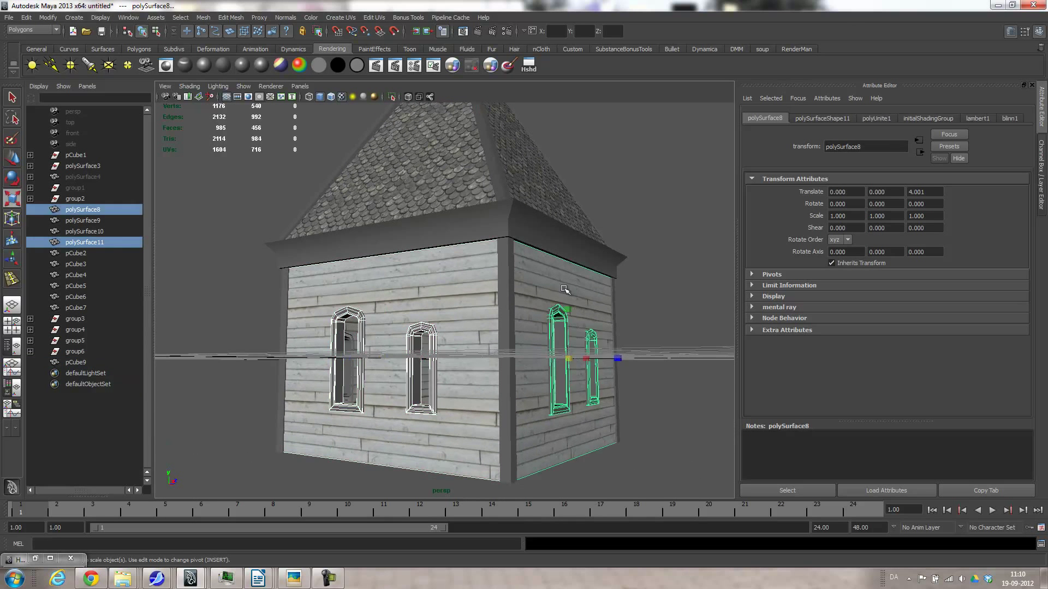
pyautogui.keyDown('alt'); pyautogui.moveTo(581, 353); pyautogui.dragTo(491, 373); pyautogui.keyUp('alt')
pyautogui.keyDown('shift'); pyautogui.click(566, 323); pyautogui.keyUp('shift')
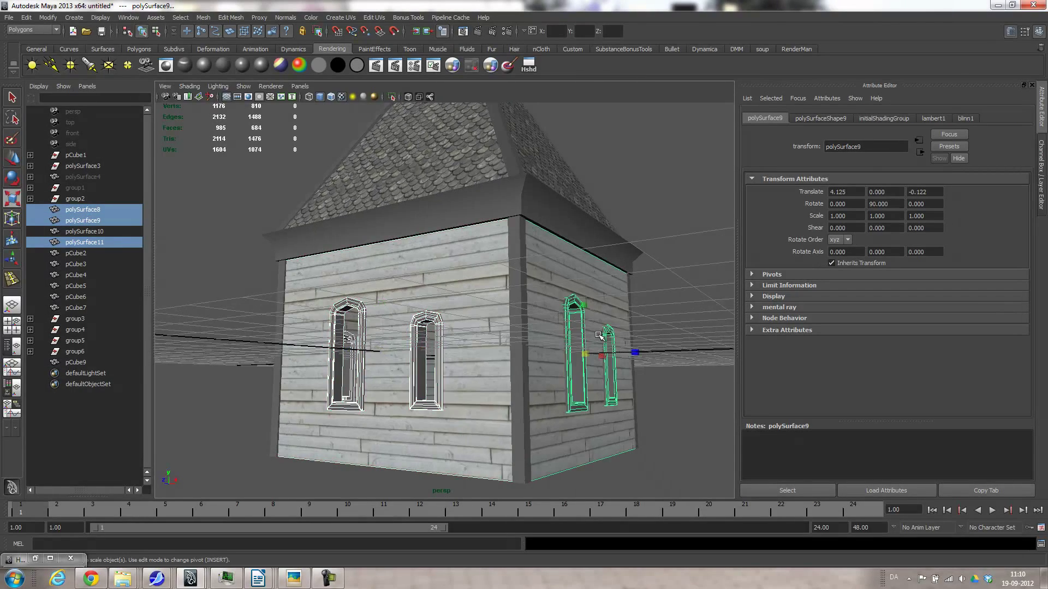
pyautogui.keyDown('alt'); pyautogui.moveTo(620, 343); pyautogui.dragTo(512, 350); pyautogui.keyUp('alt')
pyautogui.keyDown('shift'); pyautogui.click(537, 324); pyautogui.keyUp('shift')
pyautogui.keyDown('alt'); pyautogui.moveTo(455, 383); pyautogui.dragTo(495, 380); pyautogui.keyUp('alt')
pyautogui.click(195, 15)
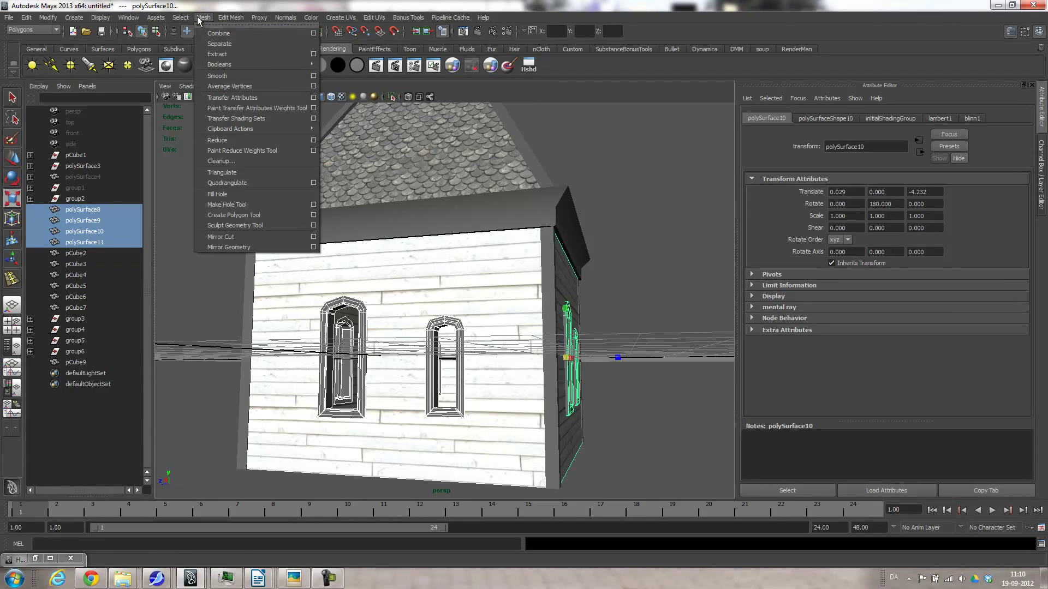
pyautogui.click(207, 43)
# Select the window frames on all four walls and show them with smooth mesh preview at smoothness 3
pyautogui.keyDown('alt'); pyautogui.moveTo(441, 234); pyautogui.dragTo(522, 252); pyautogui.keyUp('alt')
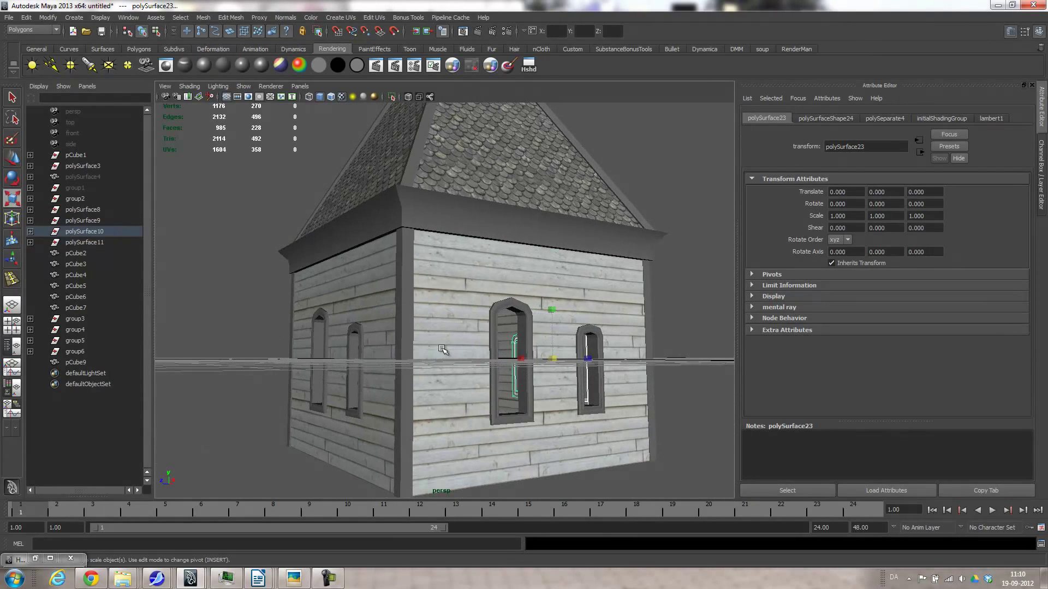
pyautogui.click(497, 334)
pyautogui.click(582, 347)
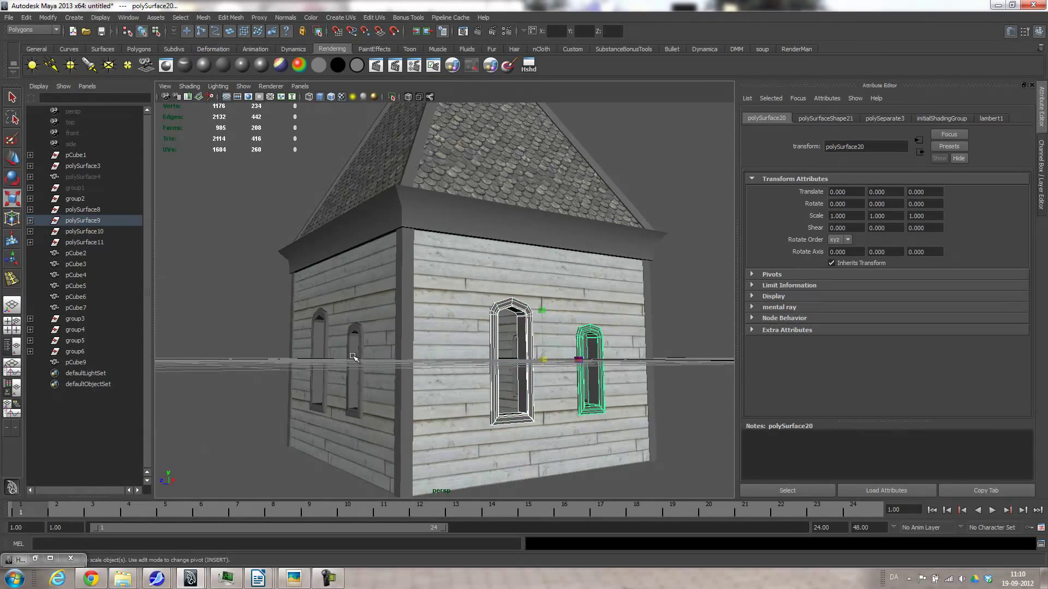
pyautogui.click(356, 340)
pyautogui.keyDown('shift'); pyautogui.click(317, 333); pyautogui.keyUp('shift')
pyautogui.keyDown('alt'); pyautogui.moveTo(298, 372); pyautogui.dragTo(435, 377); pyautogui.keyUp('alt')
pyautogui.keyDown('shift'); pyautogui.click(388, 373); pyautogui.keyUp('shift')
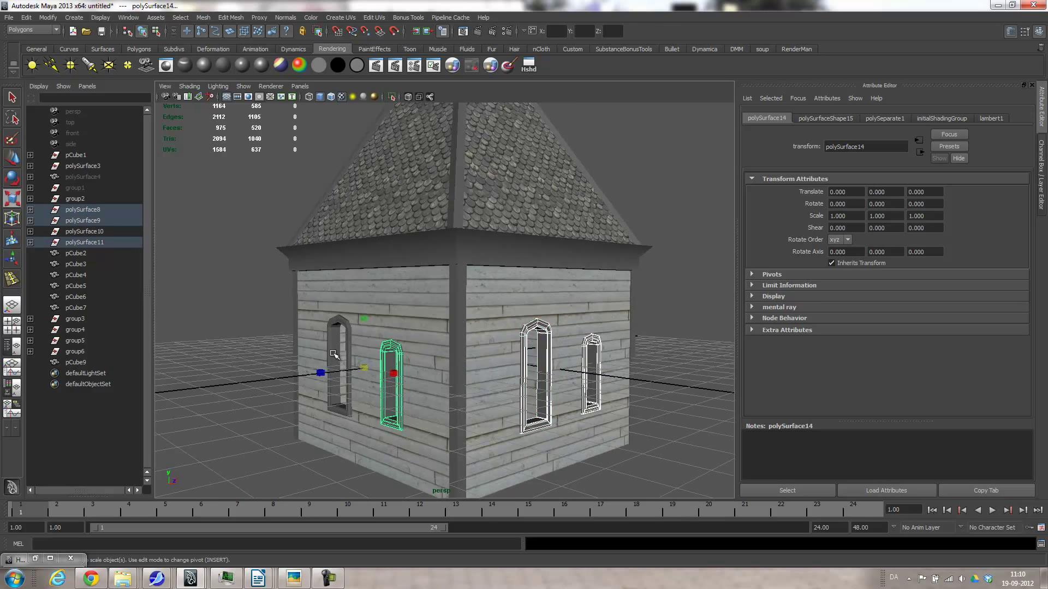
pyautogui.keyDown('shift'); pyautogui.click(332, 351); pyautogui.keyUp('shift')
pyautogui.keyDown('alt'); pyautogui.moveTo(314, 352); pyautogui.dragTo(449, 350); pyautogui.keyUp('alt')
pyautogui.keyDown('shift'); pyautogui.click(347, 362); pyautogui.keyUp('shift')
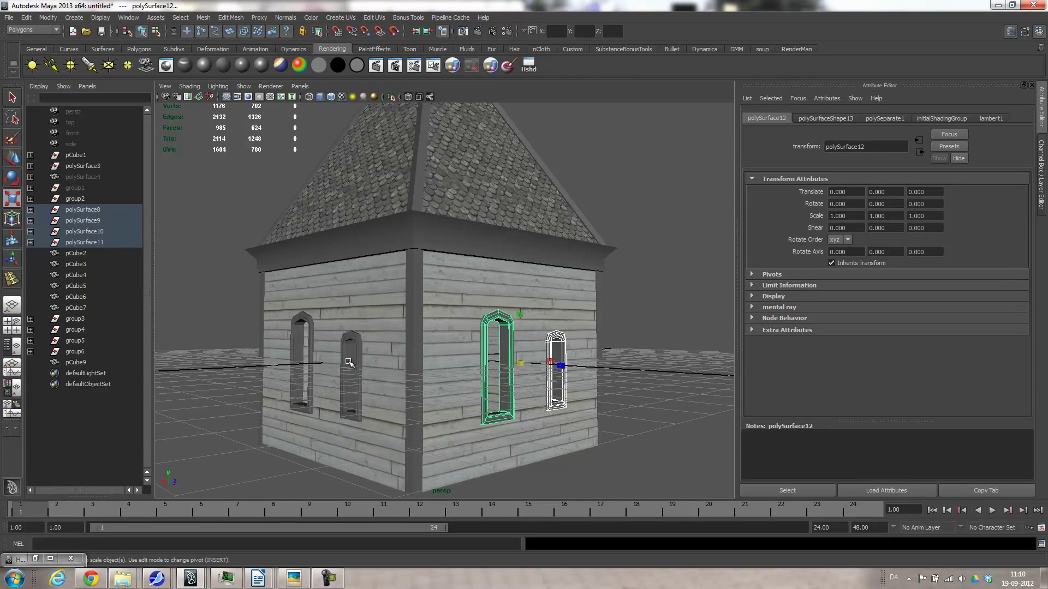
pyautogui.keyDown('shift'); pyautogui.click(295, 349); pyautogui.keyUp('shift')
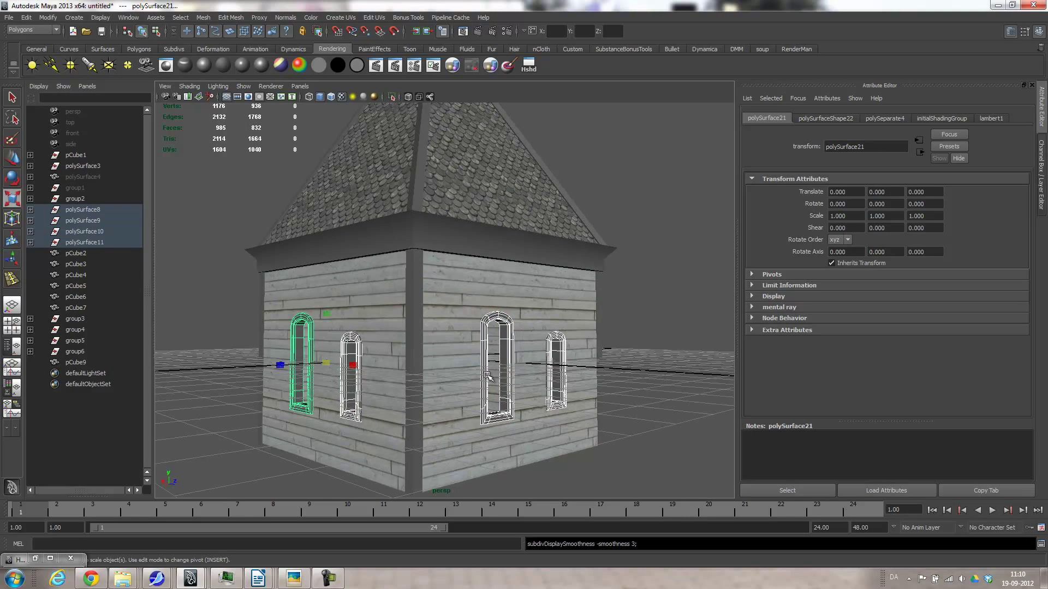
pyautogui.click(653, 280)
pyautogui.keyDown('alt'); pyautogui.moveTo(653, 280); pyautogui.dragTo(585, 314); pyautogui.keyUp('alt')
pyautogui.keyDown('alt'); pyautogui.moveTo(585, 313); pyautogui.dragTo(473, 321, button='right'); pyautogui.keyUp('alt')
pyautogui.keyDown('alt'); pyautogui.moveTo(472, 321); pyautogui.dragTo(491, 373, button='middle'); pyautogui.keyUp('alt')
pyautogui.keyDown('alt'); pyautogui.moveTo(509, 370); pyautogui.dragTo(532, 367, button='right'); pyautogui.keyUp('alt')
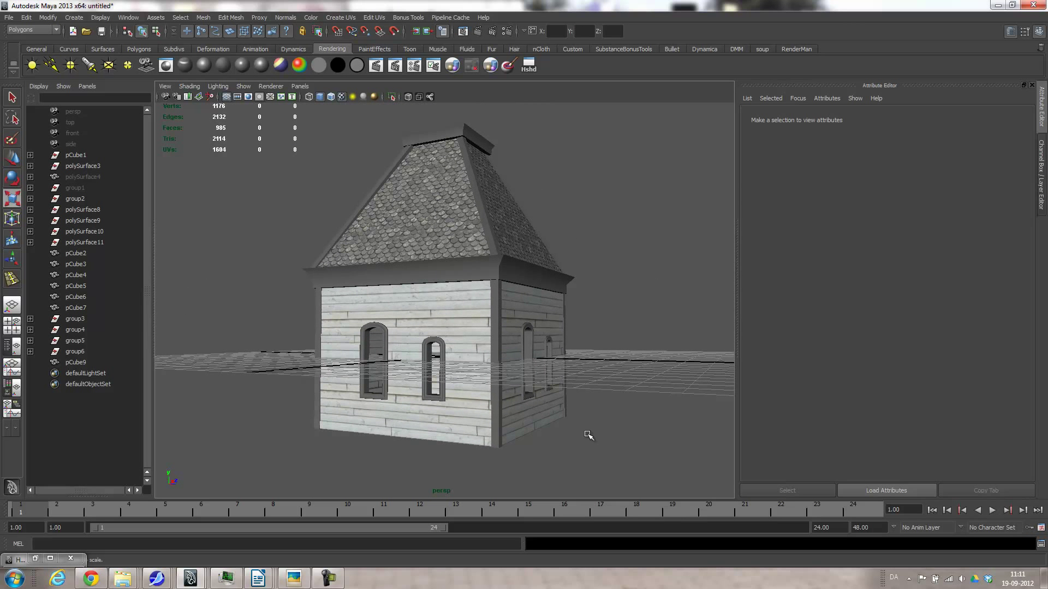
pyautogui.click(328, 578)
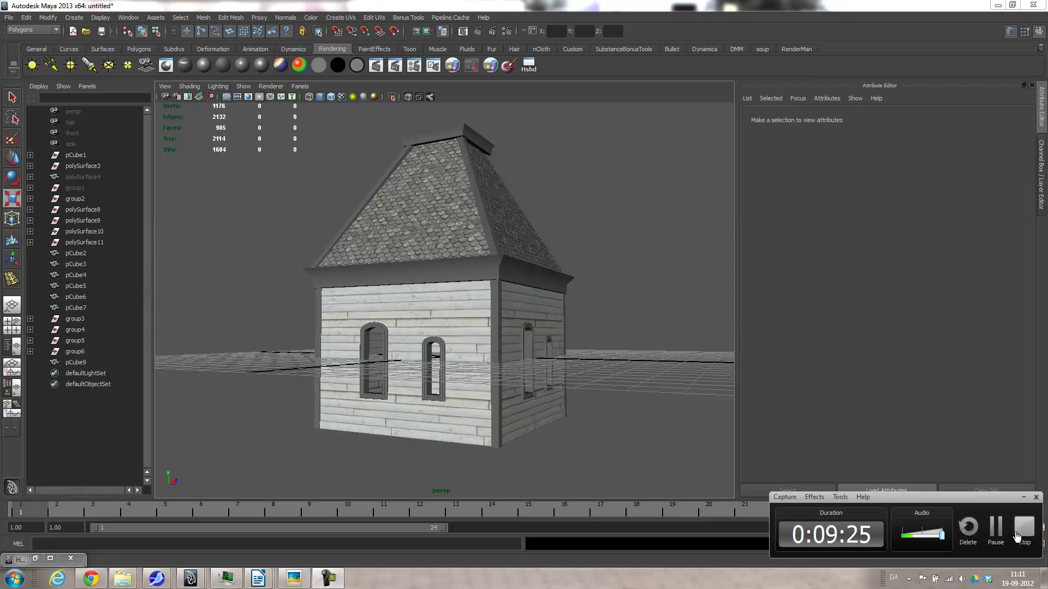